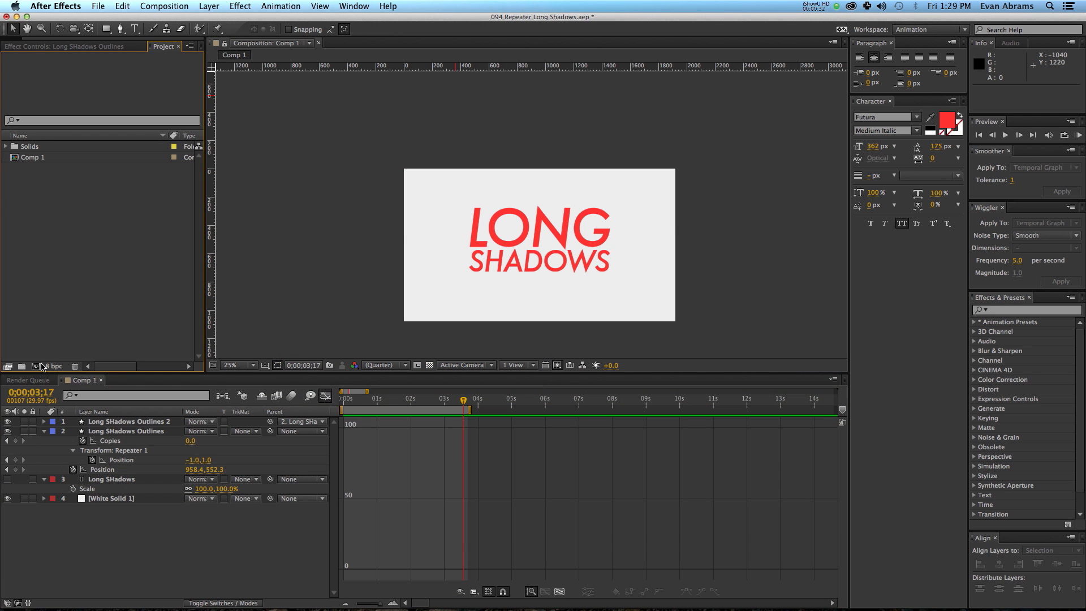
- Create a new composition, Comp 2, and set its duration to 30 seconds
click(38, 367)
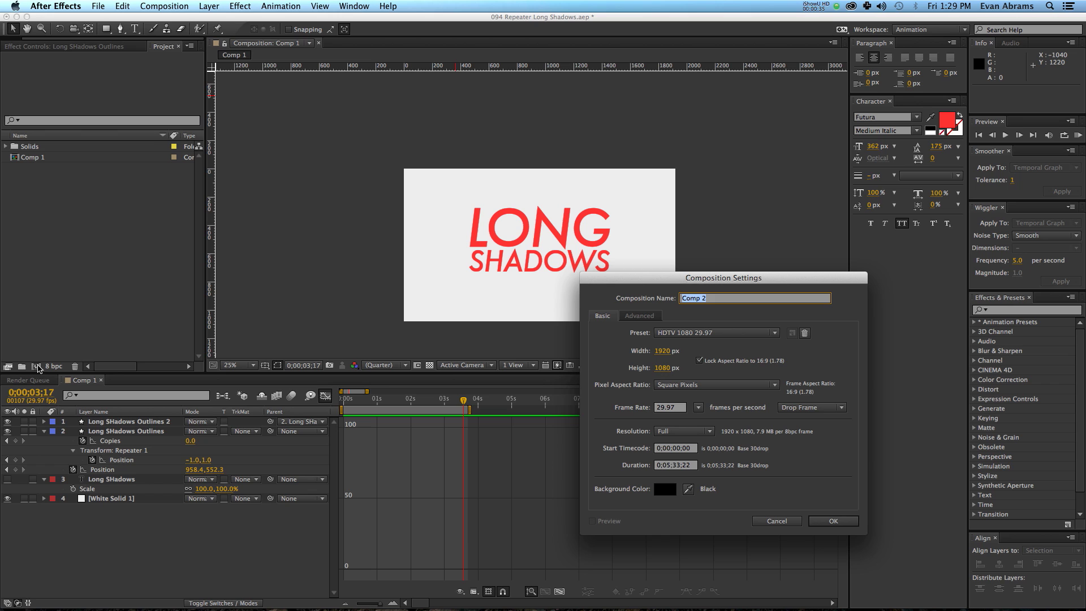
click(693, 465)
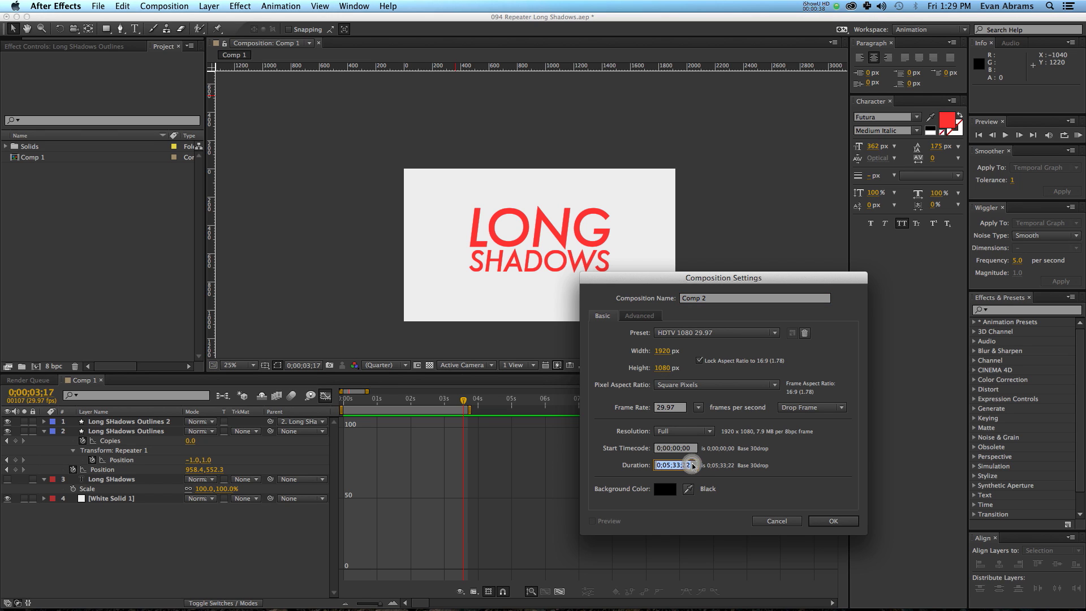
text(3000)
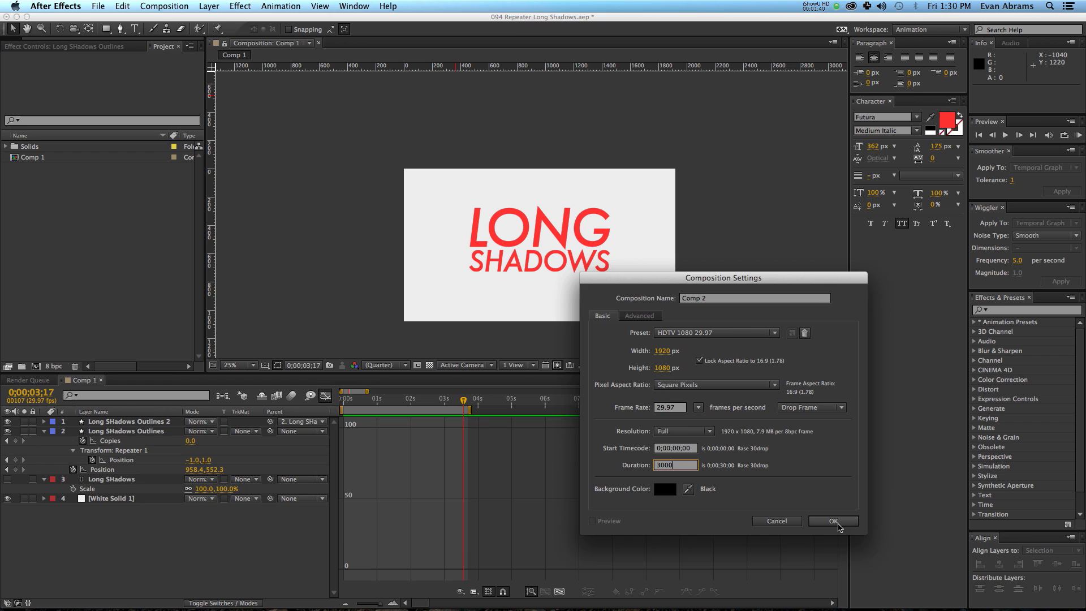
- Confirm the 30-second comp and add a full-frame 1920×1080 white solid layer
click(833, 521)
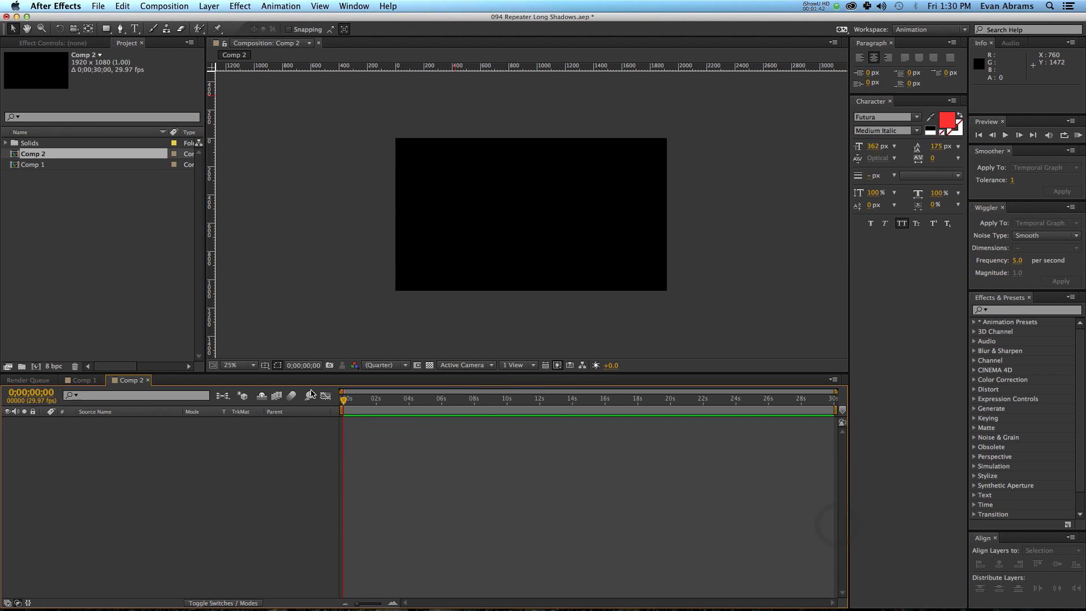
right_click(141, 475)
mouse_move(146, 478)
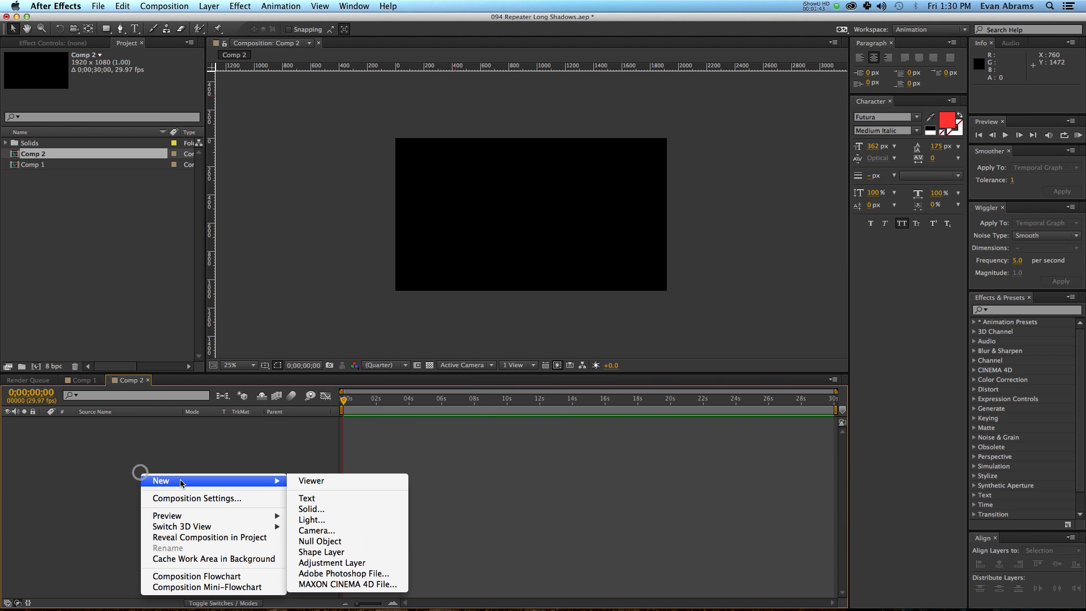
click(308, 510)
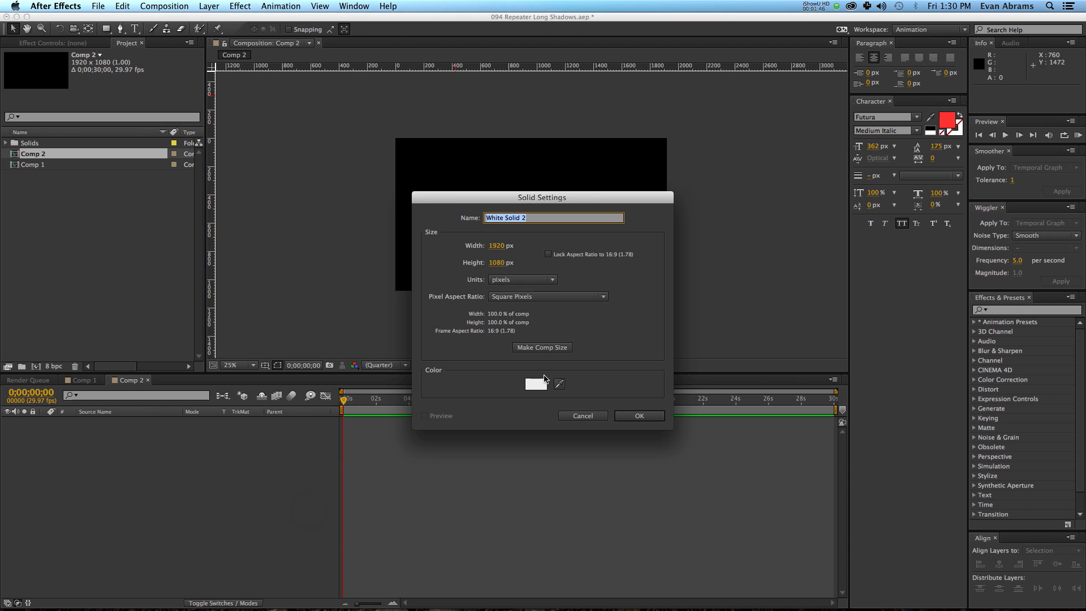
click(639, 416)
click(249, 502)
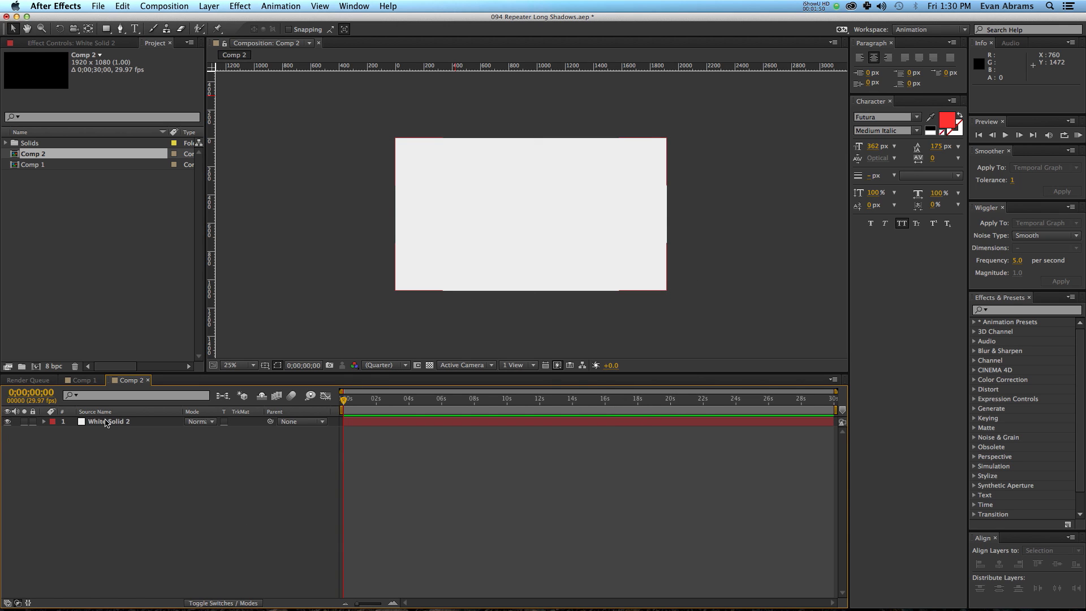
right_click(115, 469)
mouse_move(129, 472)
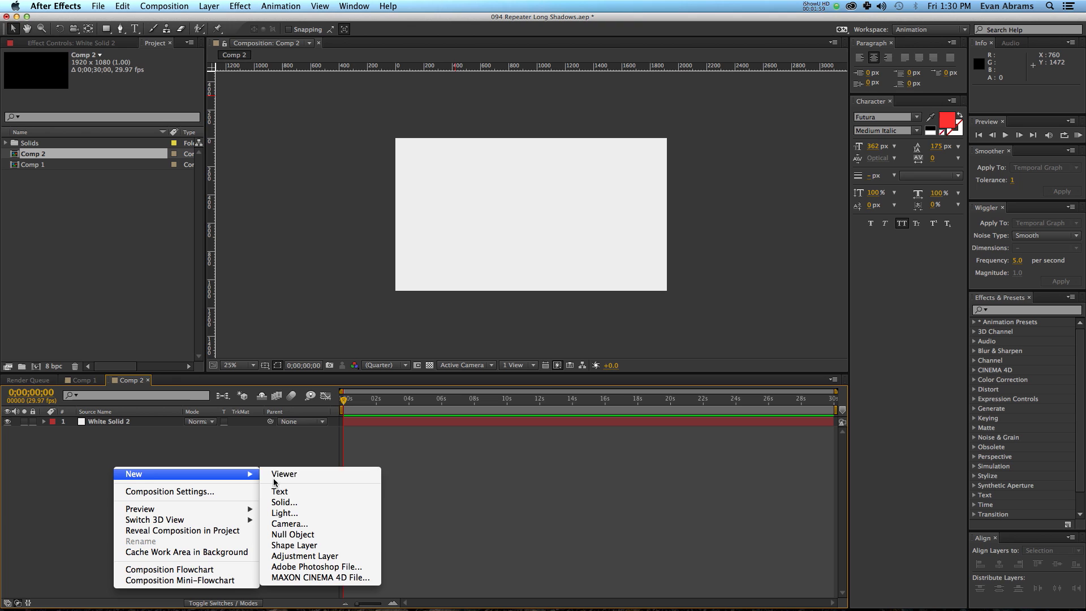
- Add a text layer reading ADFSDF and centre it horizontally and vertically in the comp
click(294, 491)
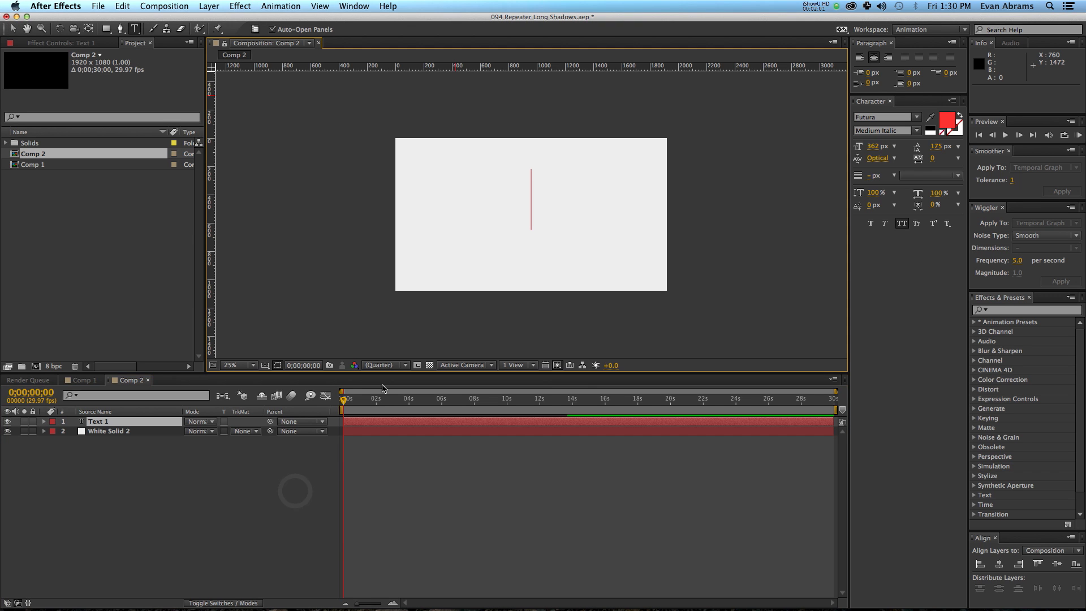
text(ADFSDF)
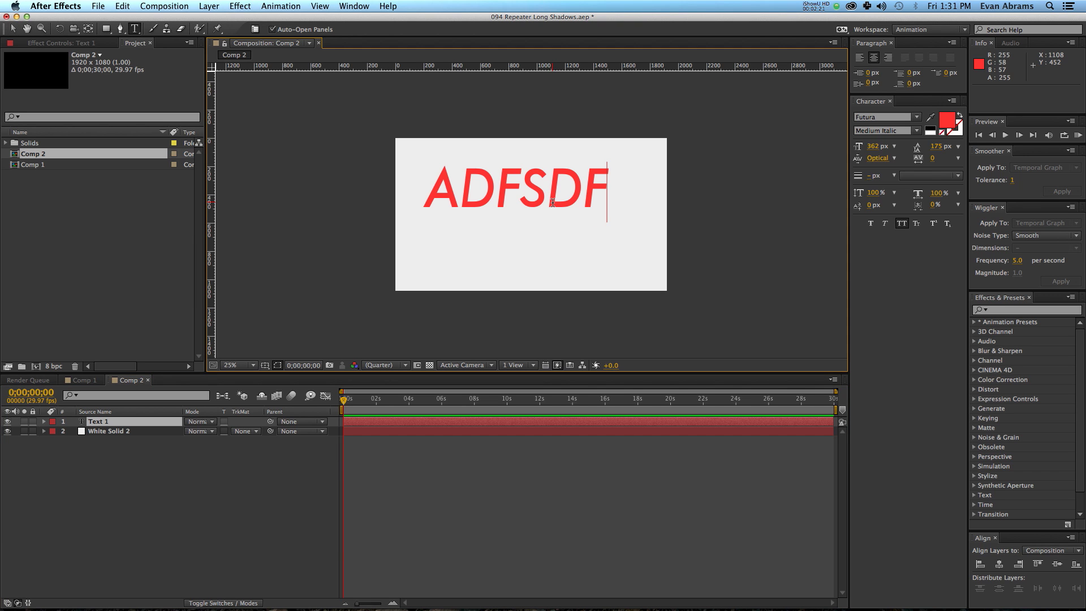
key(KP_Enter)
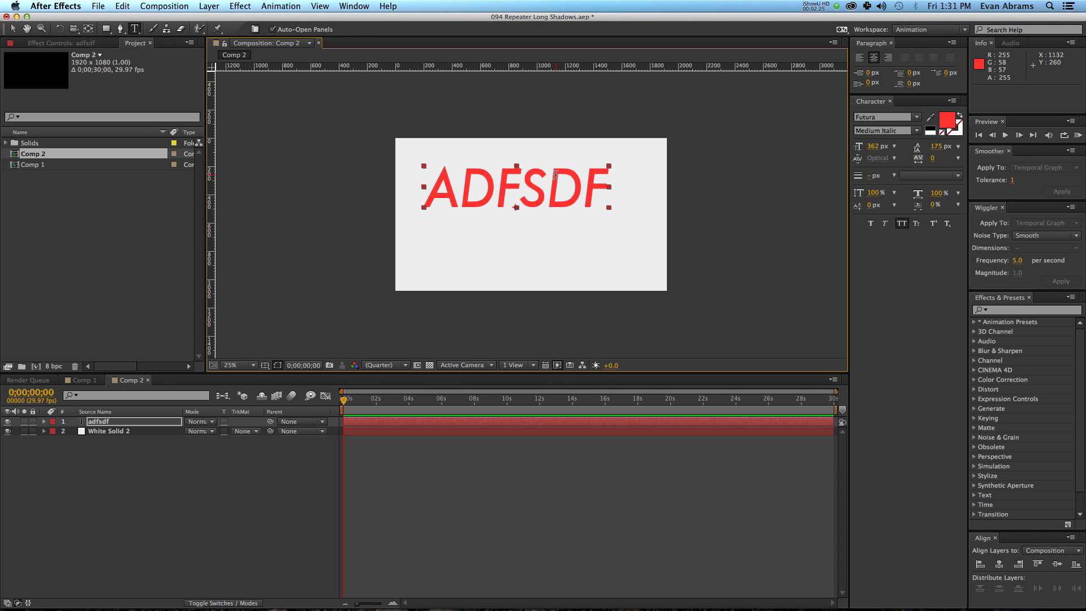
key(v)
click(524, 179)
click(1000, 564)
click(1052, 565)
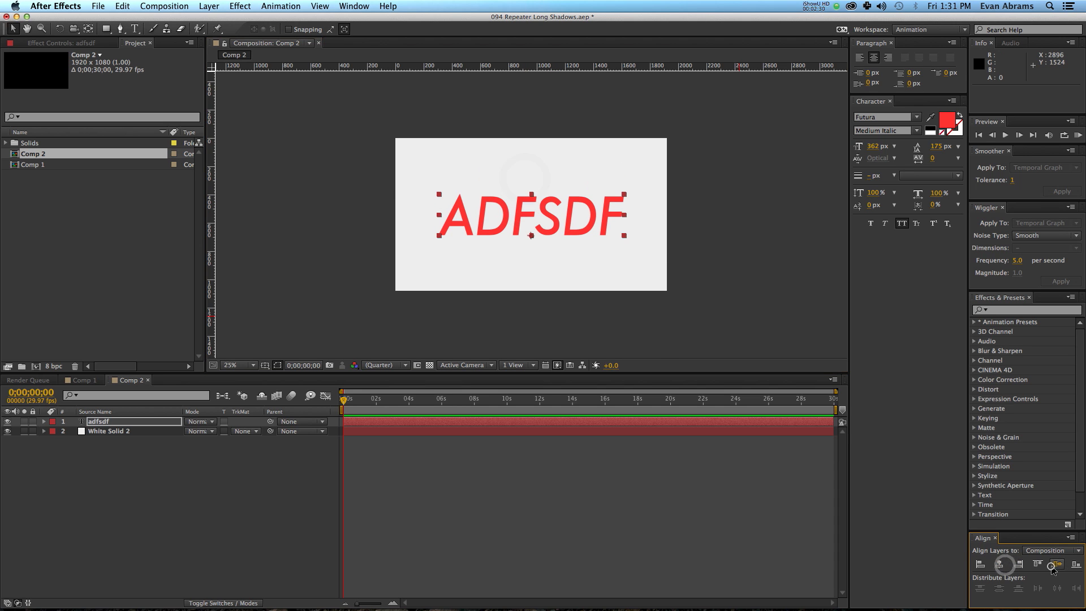
- Convert the ADFSDF text layer into an adfsdf Outlines shape layer
right_click(139, 426)
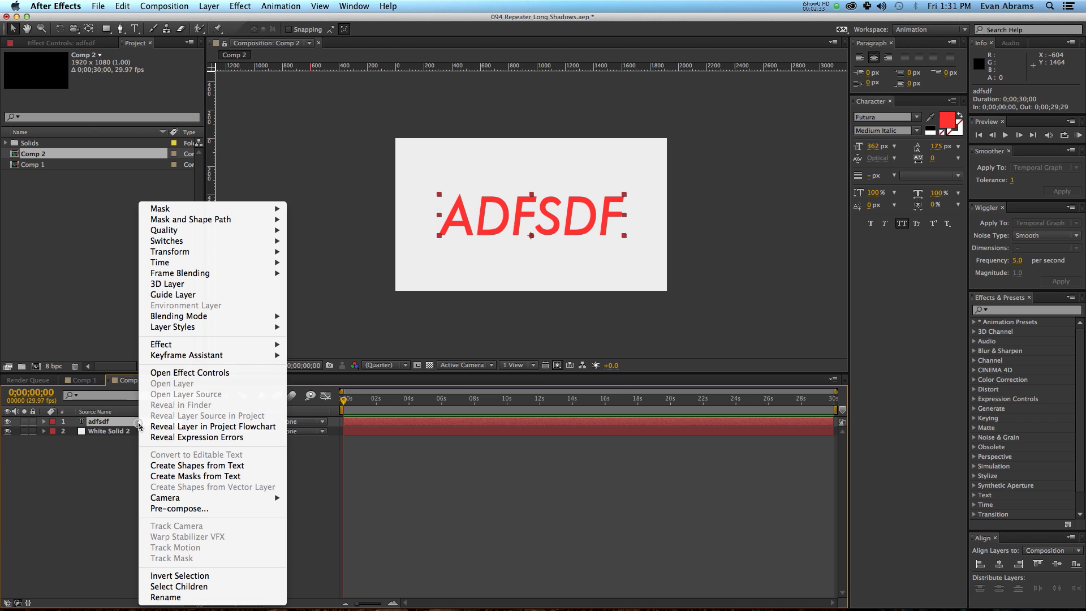
click(206, 465)
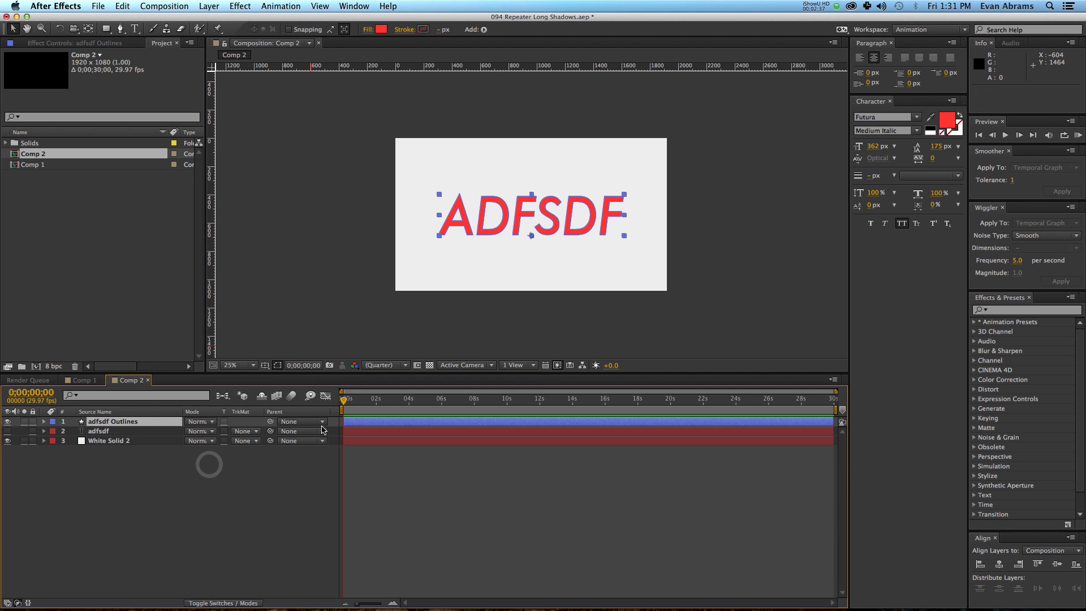
click(163, 432)
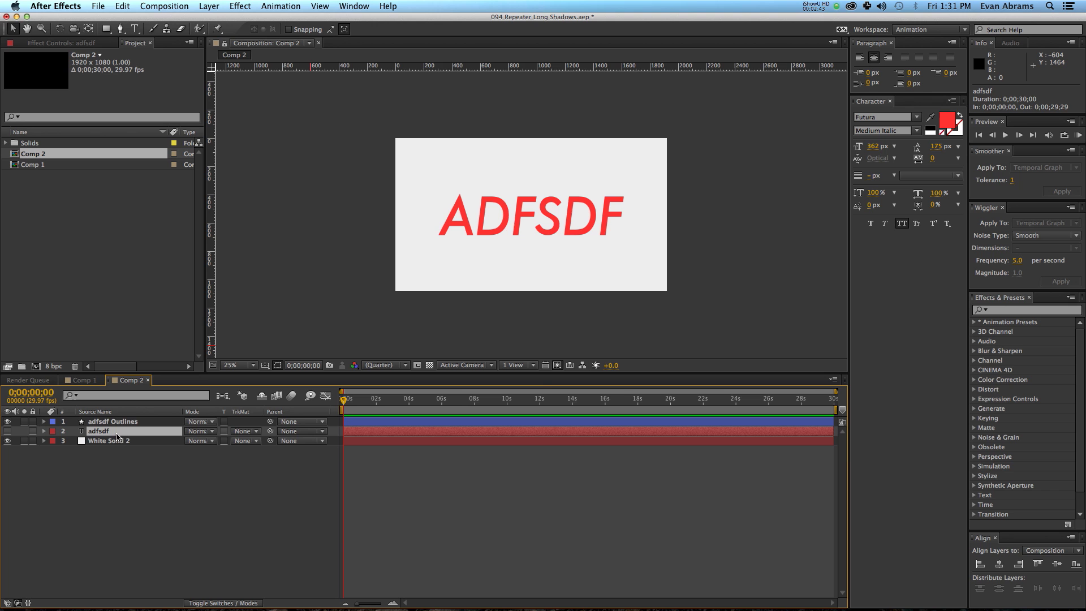
click(131, 424)
key(period)
key(period)
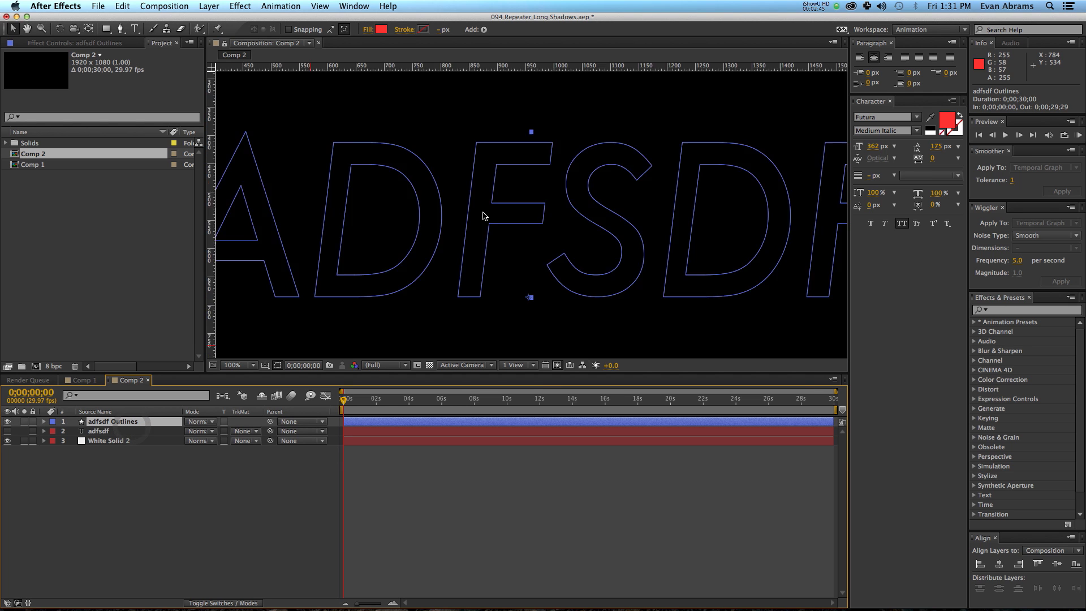
- Inspect the letter groups in Contents, including group A's Merge Paths, Fill, Stroke and Transform
click(44, 421)
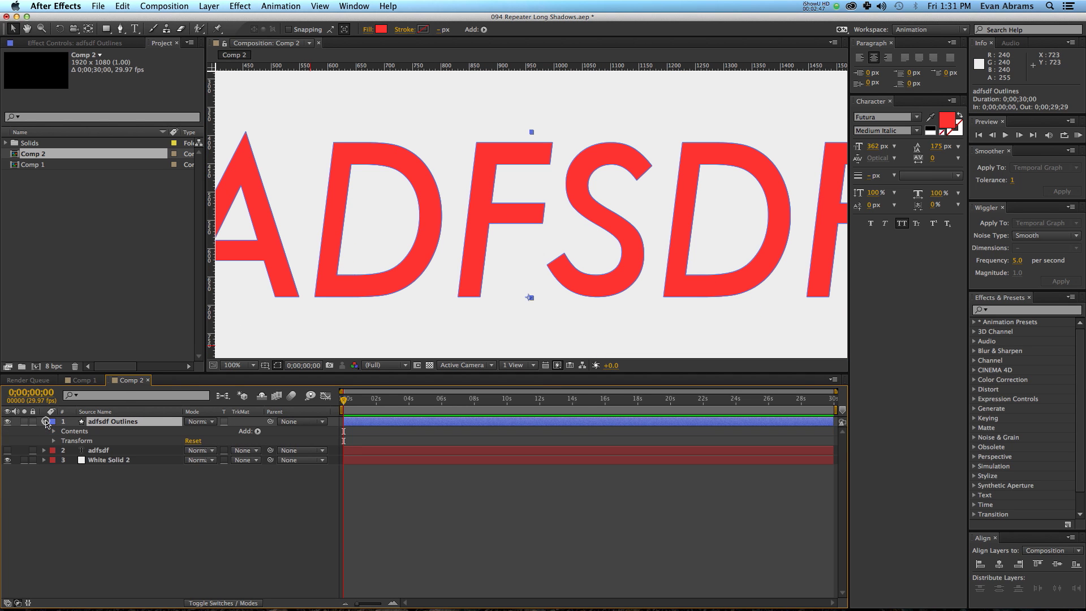
click(54, 430)
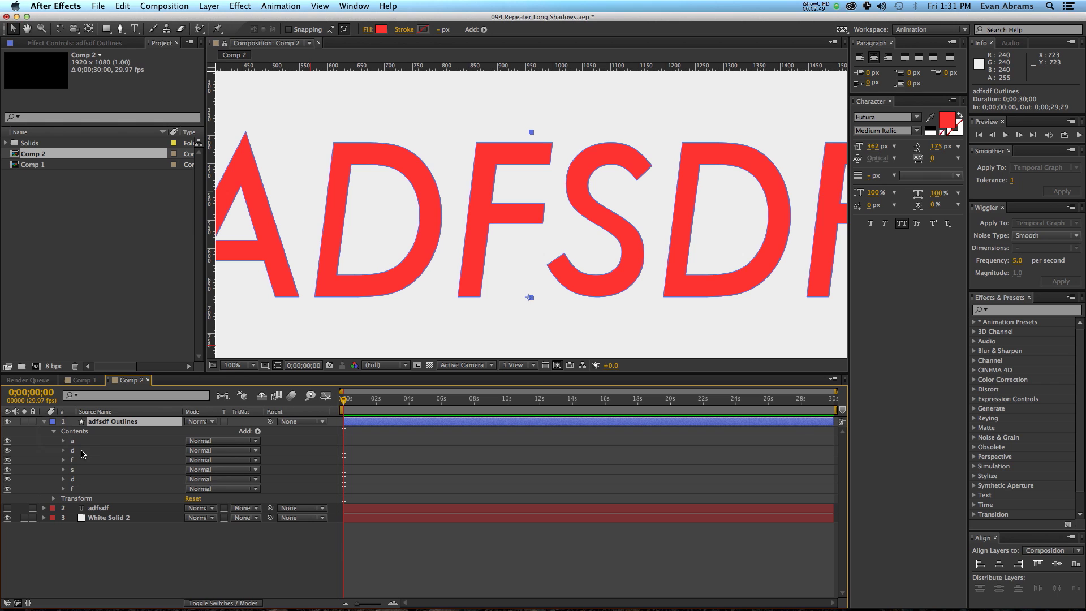
click(76, 441)
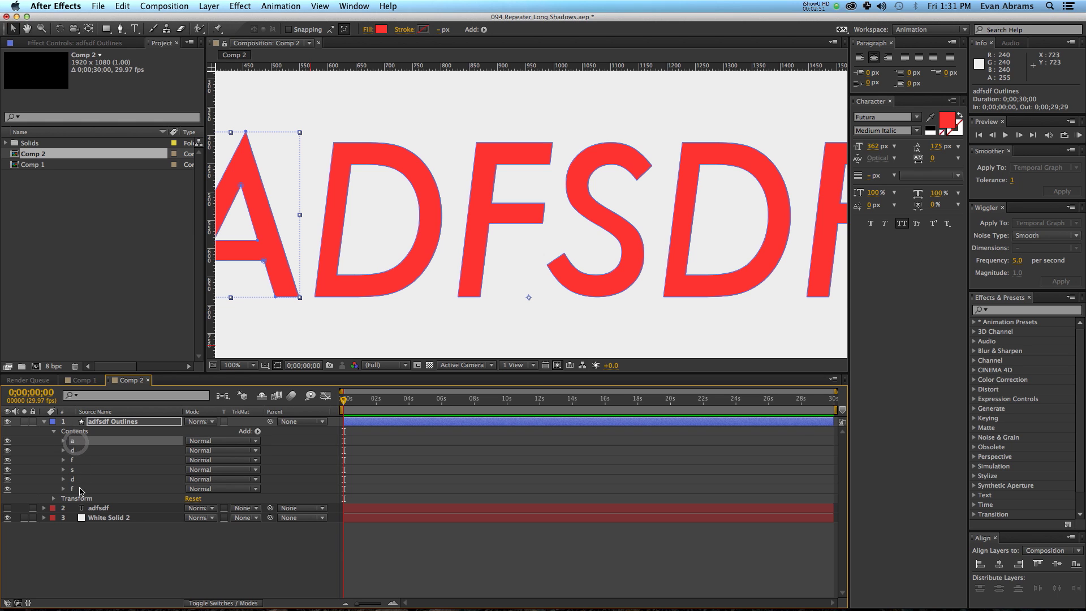
click(79, 488)
click(63, 441)
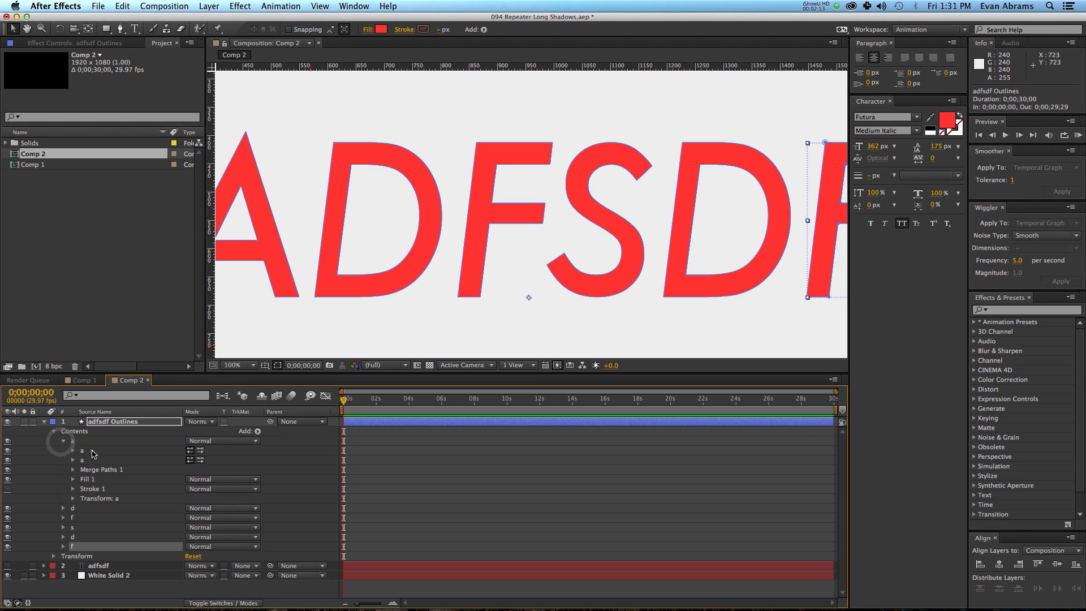
click(91, 451)
click(87, 470)
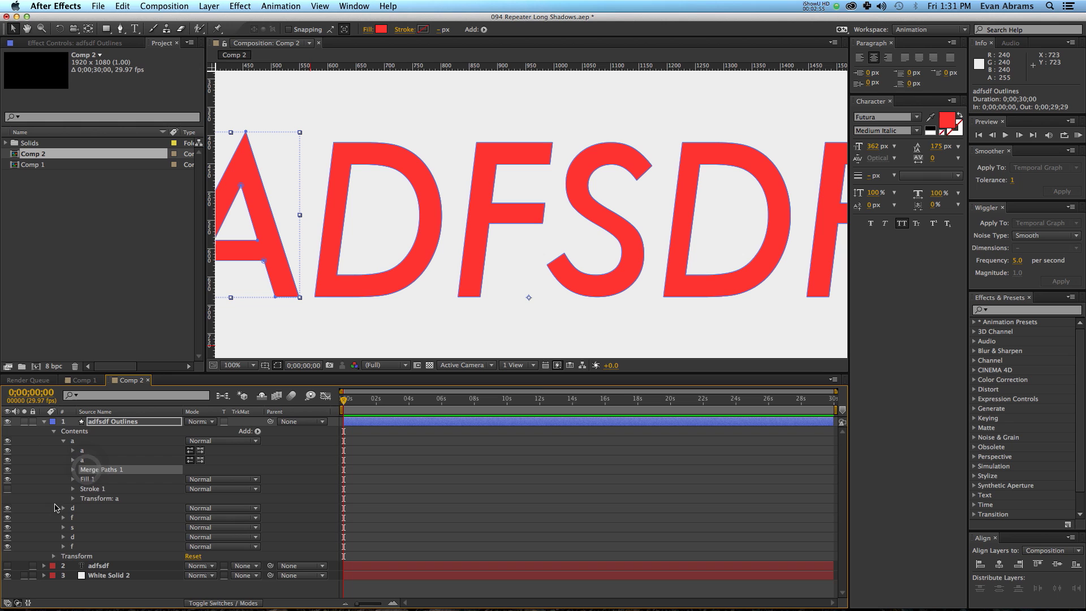
click(94, 482)
click(93, 488)
click(94, 498)
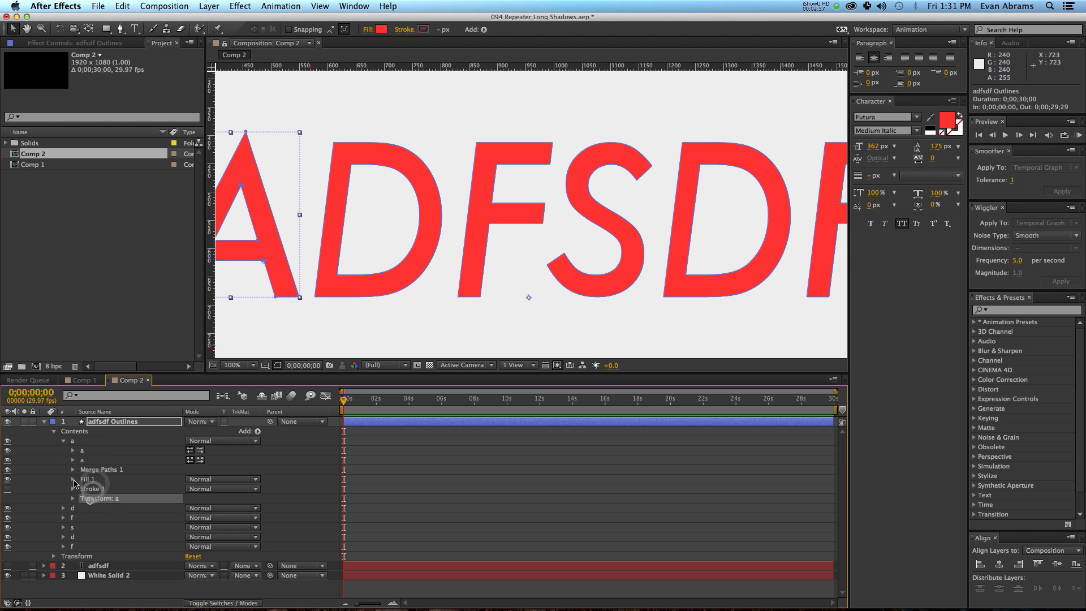
click(53, 432)
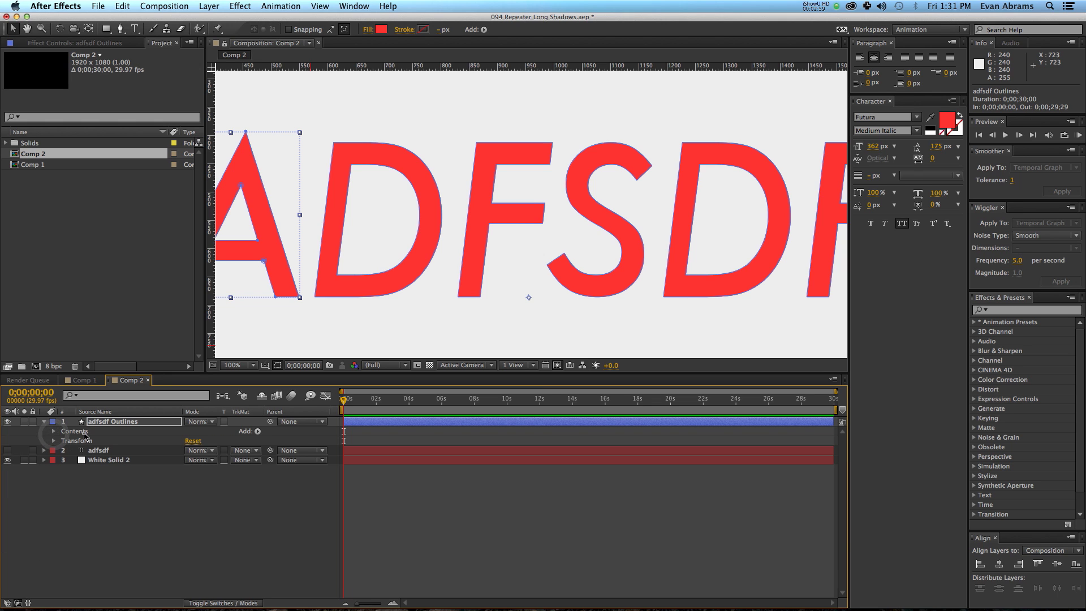
- Rename the adfsdf Outlines shape layer to Top Layer
key(comma)
key(comma)
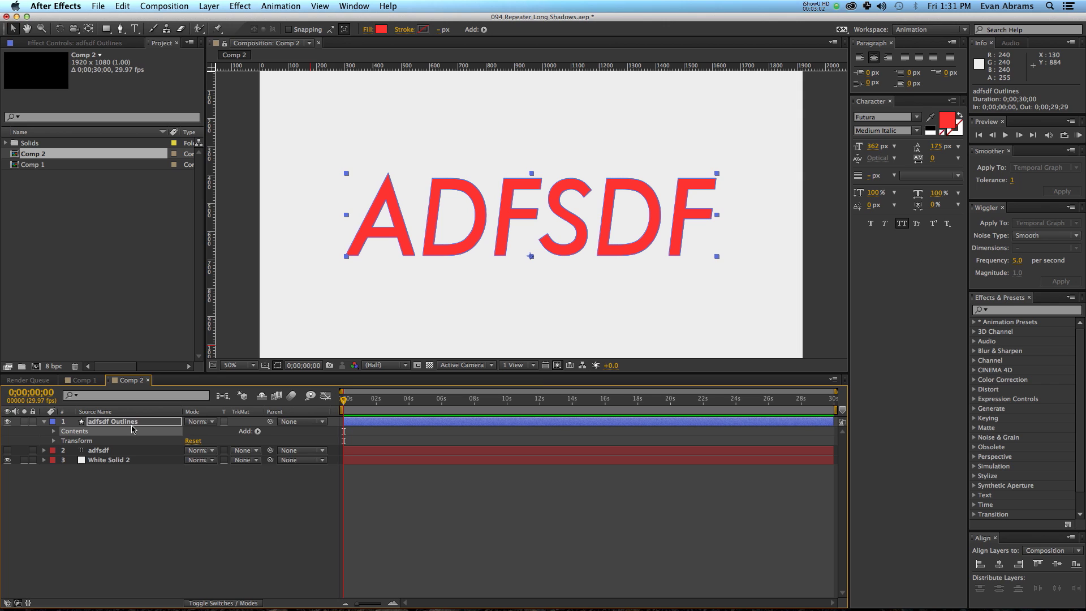
key(p)
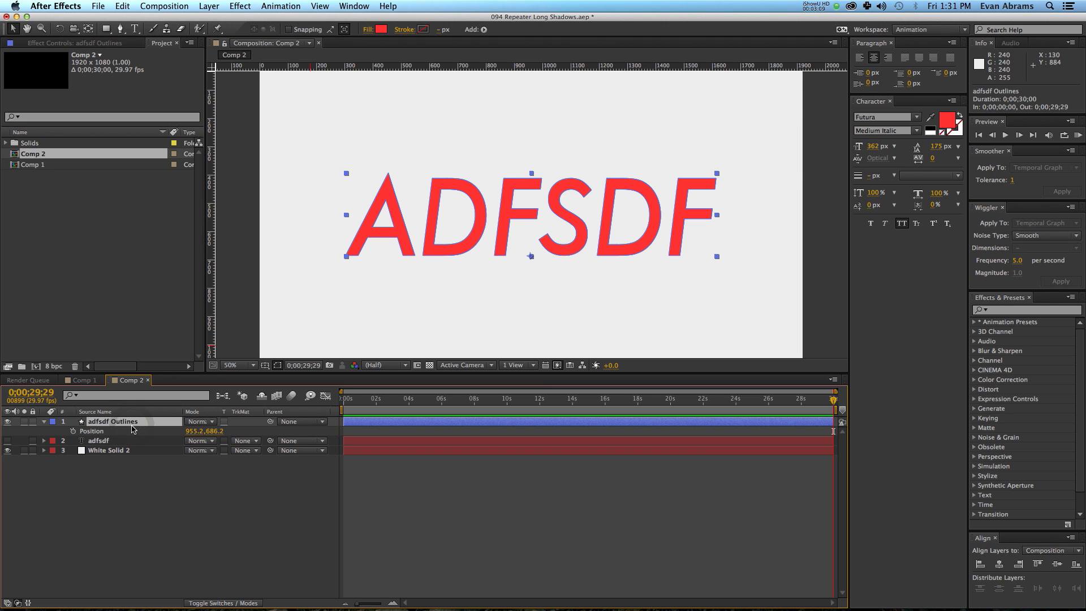
key(End)
key(Return)
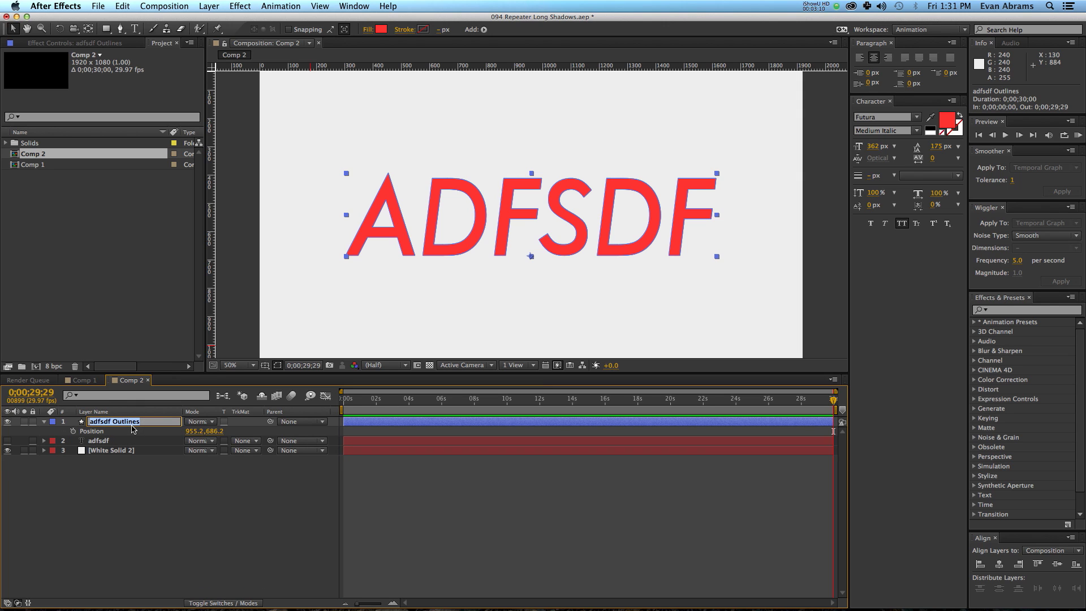
text(Top Layer)
key(Return)
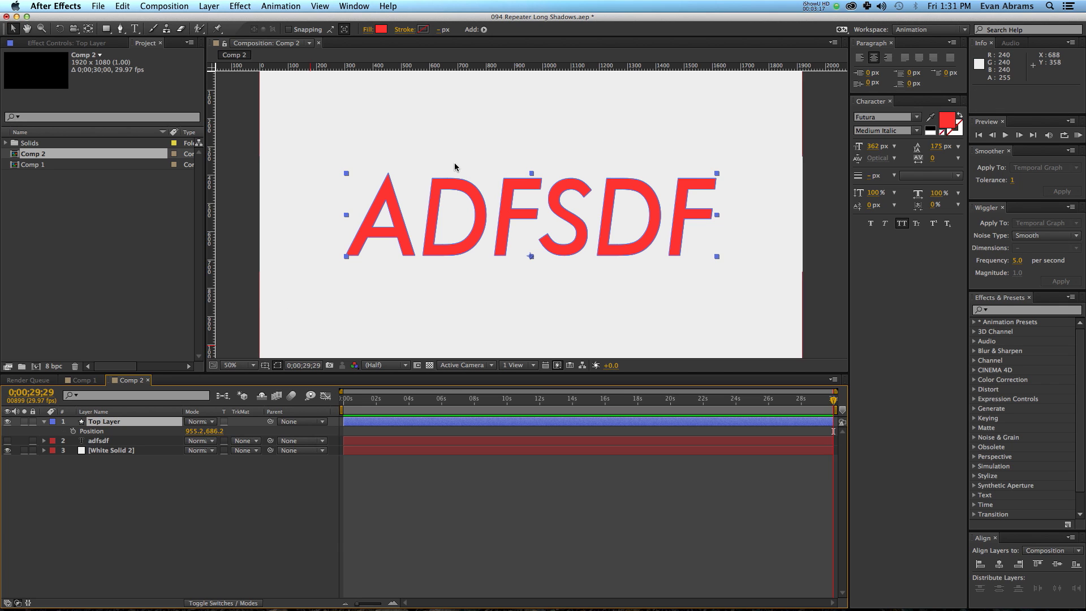
- Duplicate Top Layer and name the copy Shadows
key(comma)
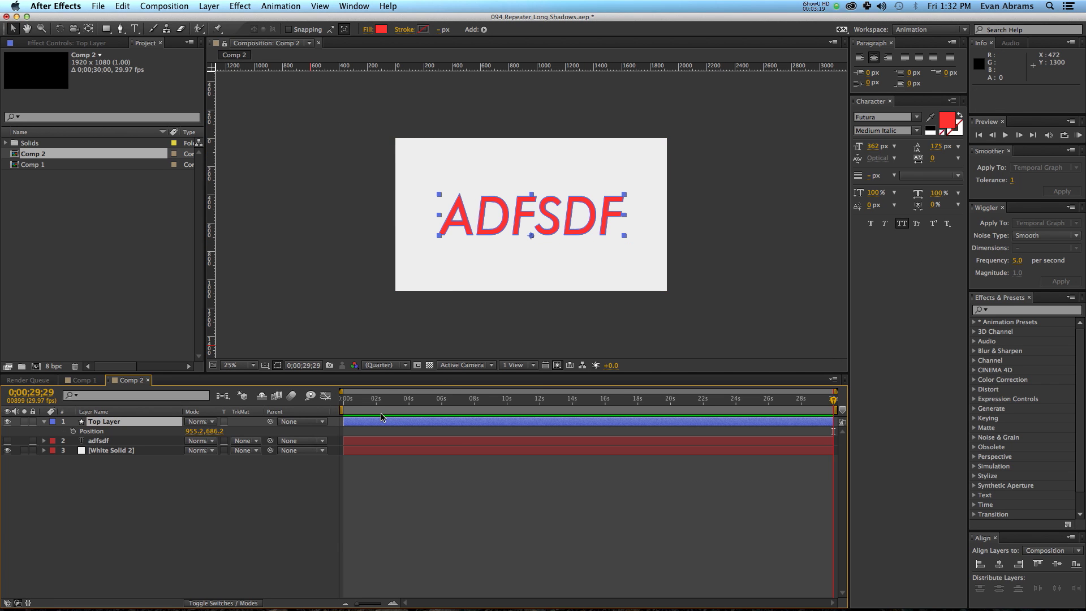
click(148, 426)
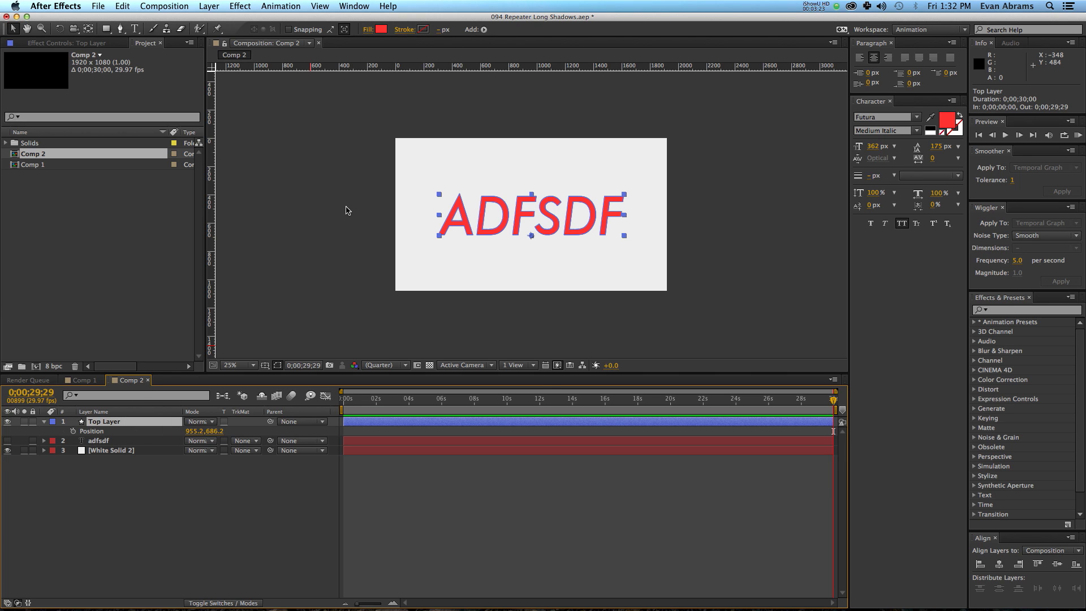
key(ctrl+d)
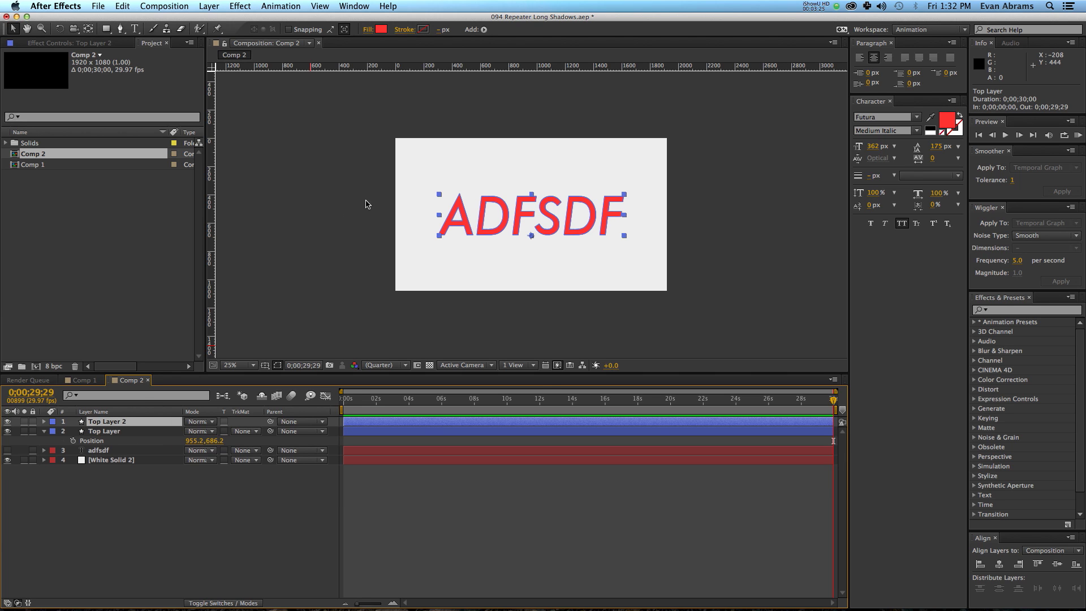
key(Return)
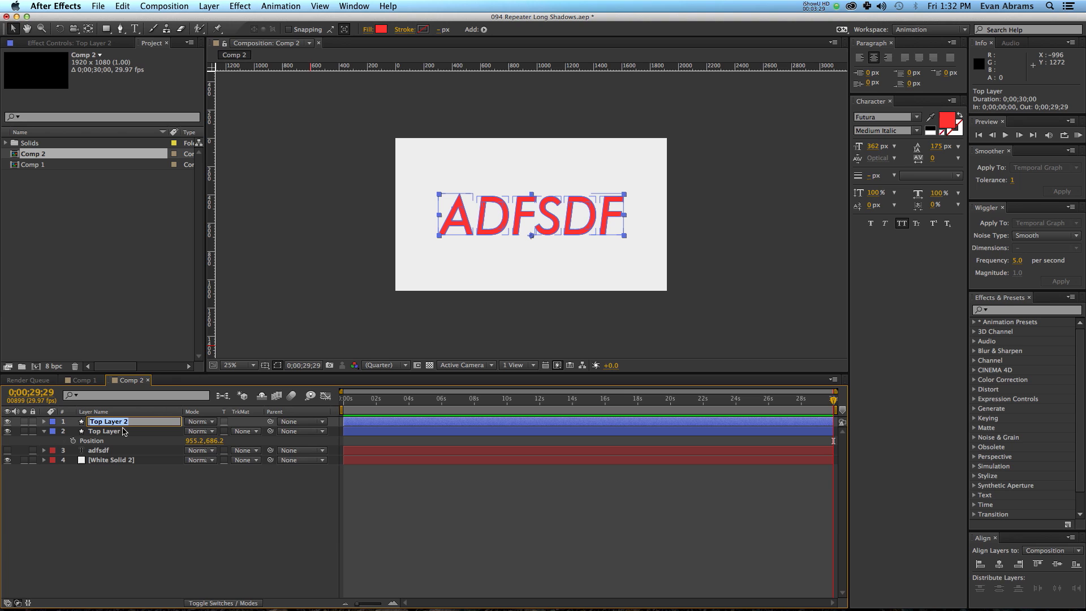
text(Shadows)
key(Return)
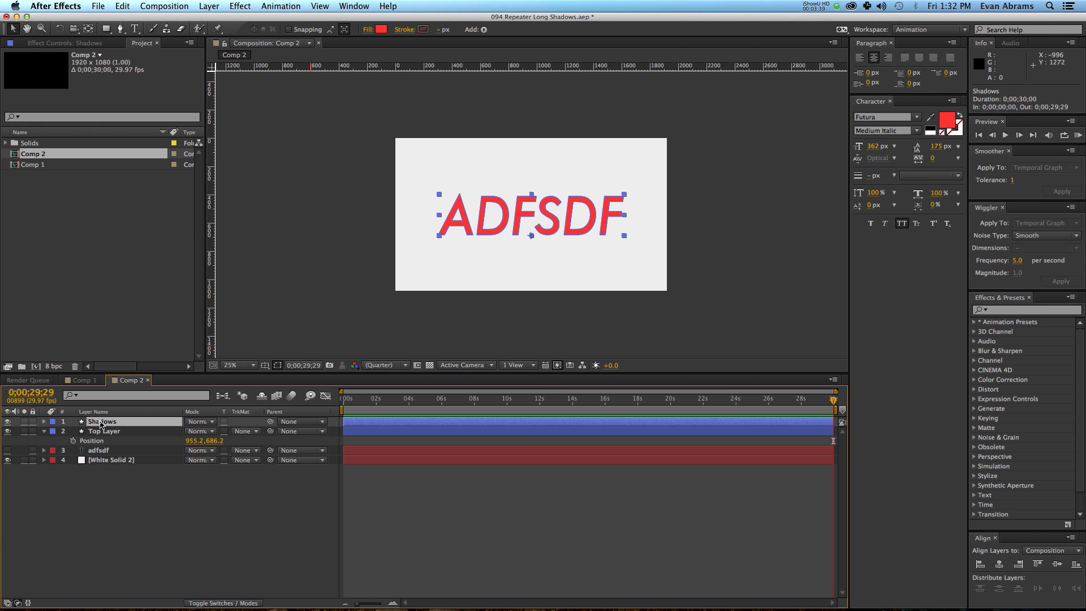
- Move Shadows beneath Top Layer and add a Repeater to it
drag(101, 424, 114, 441)
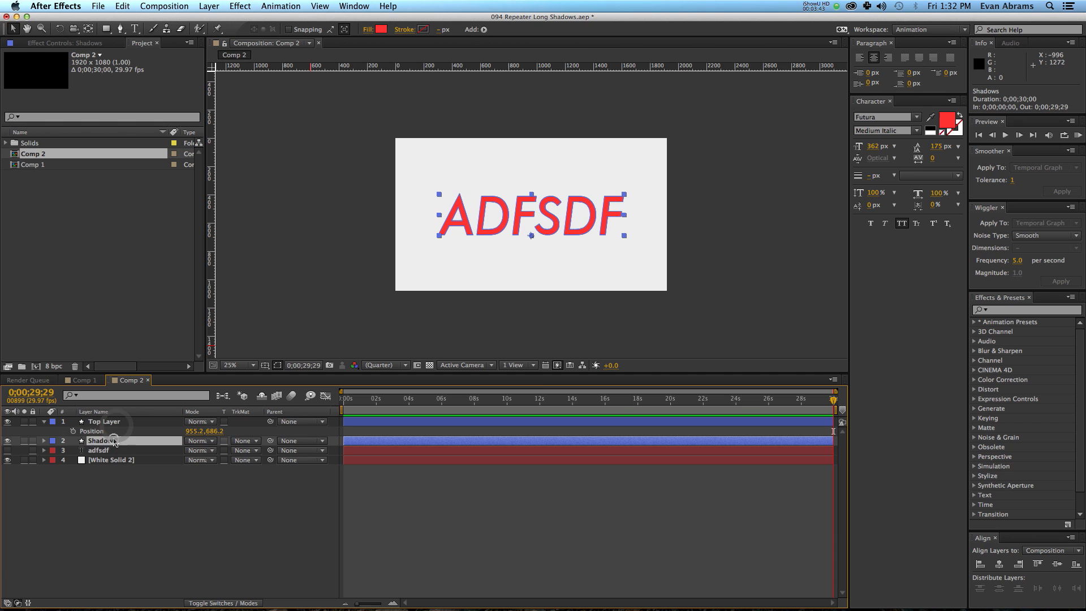
click(483, 29)
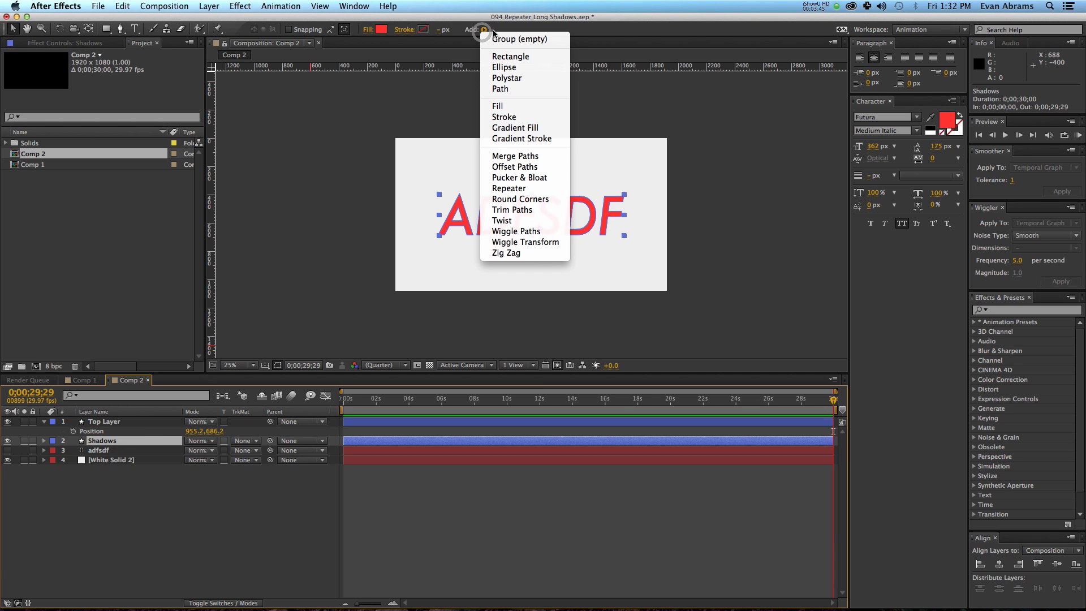
click(510, 188)
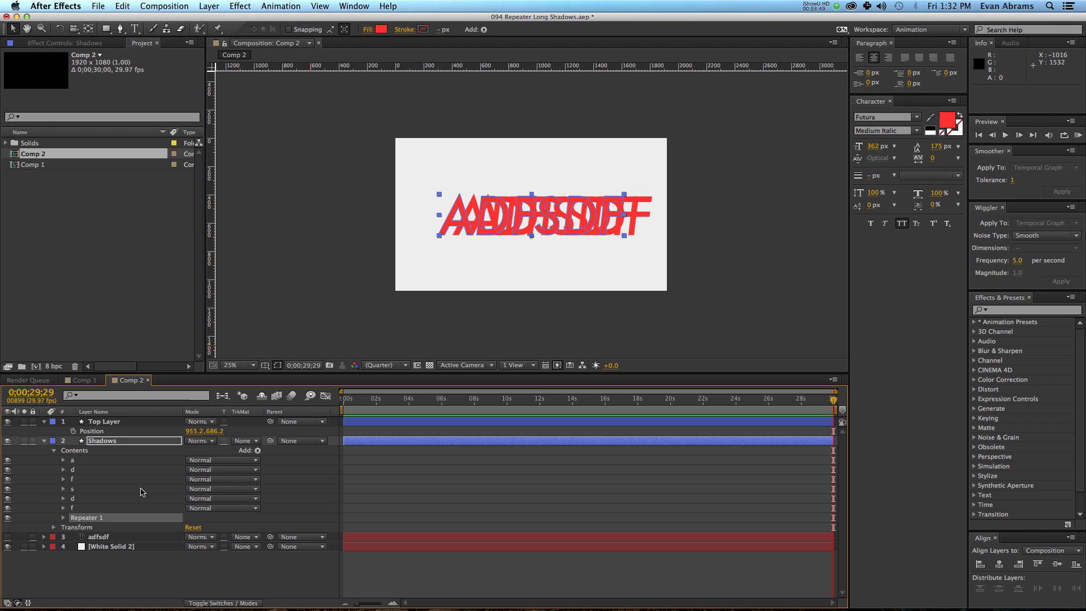
- Expand Repeater 1 to reveal its Copies and Offset properties
click(88, 464)
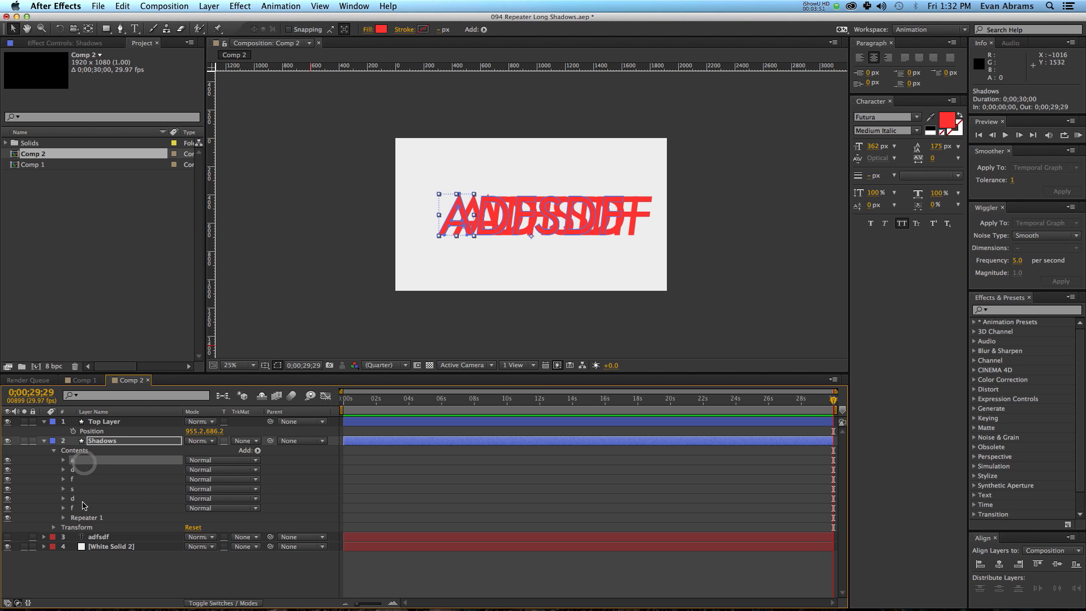
shift+click(84, 508)
click(84, 516)
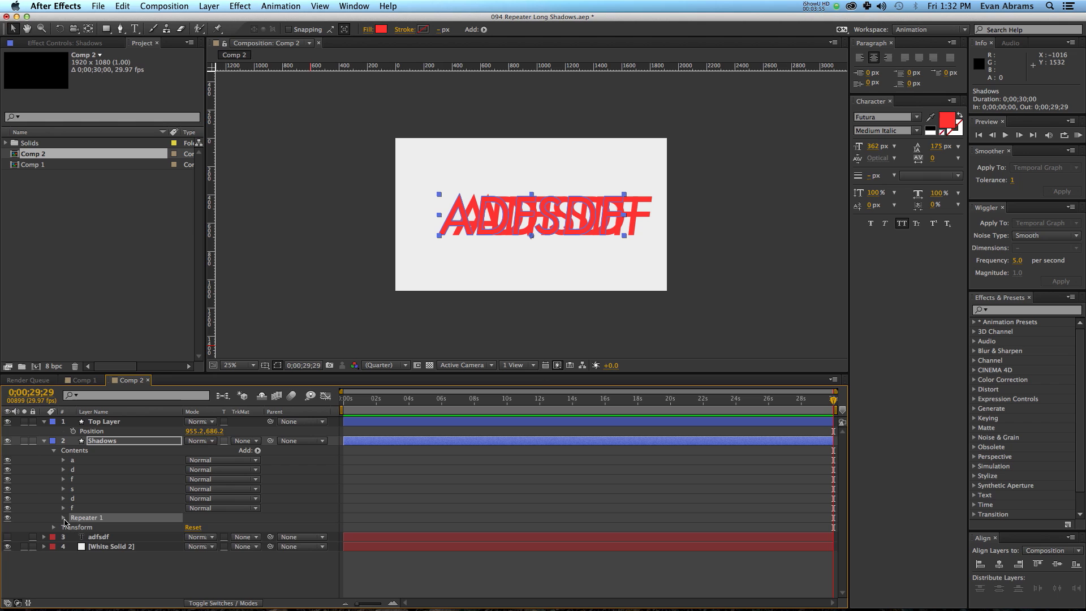
click(63, 517)
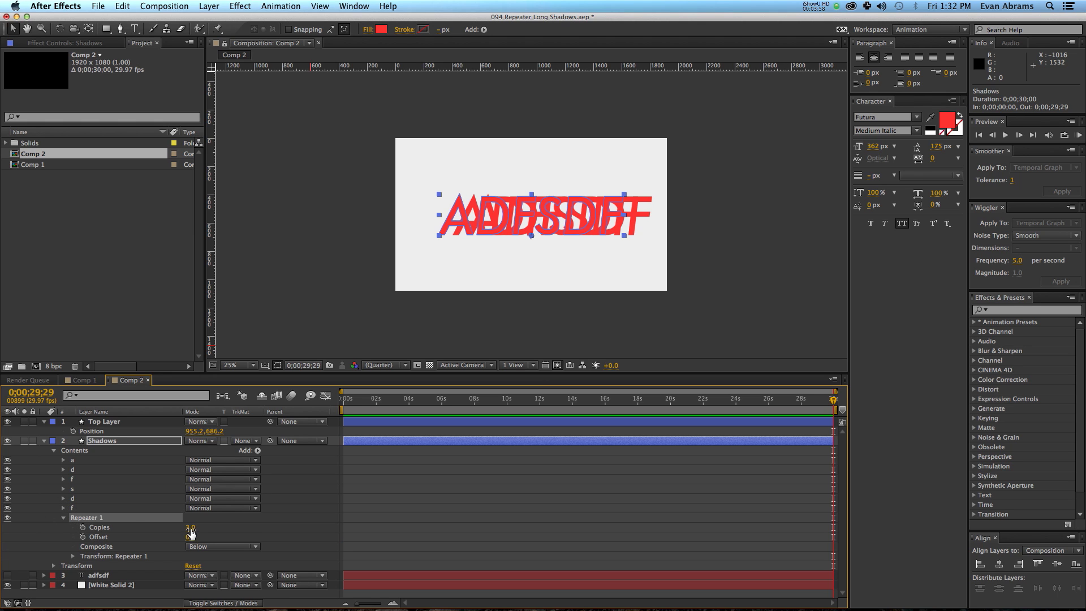
click(136, 527)
click(110, 538)
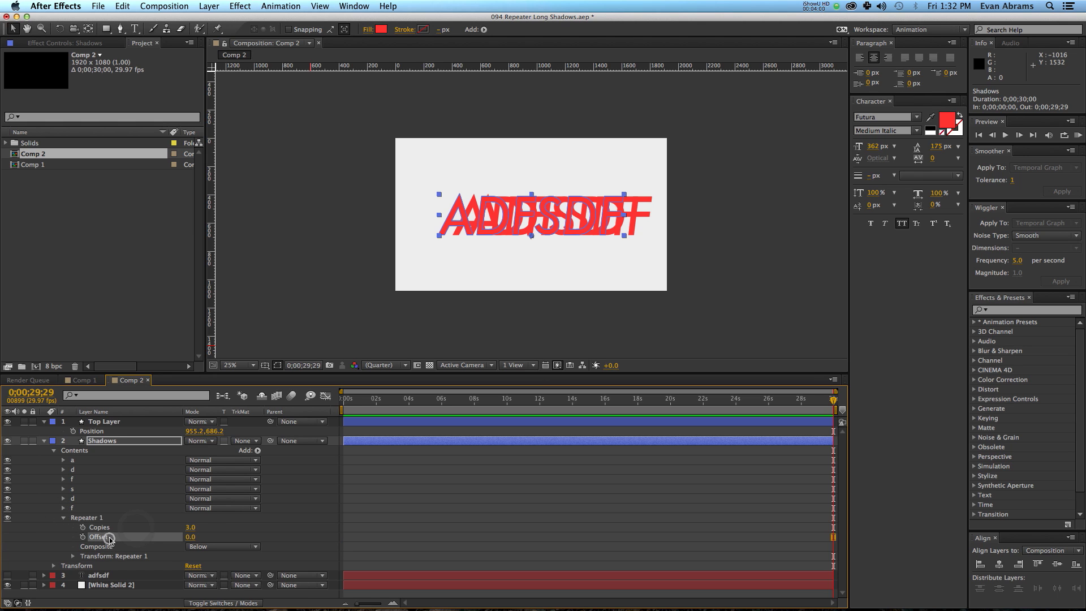
- Set the Shadows repeater to 100 copies
click(71, 559)
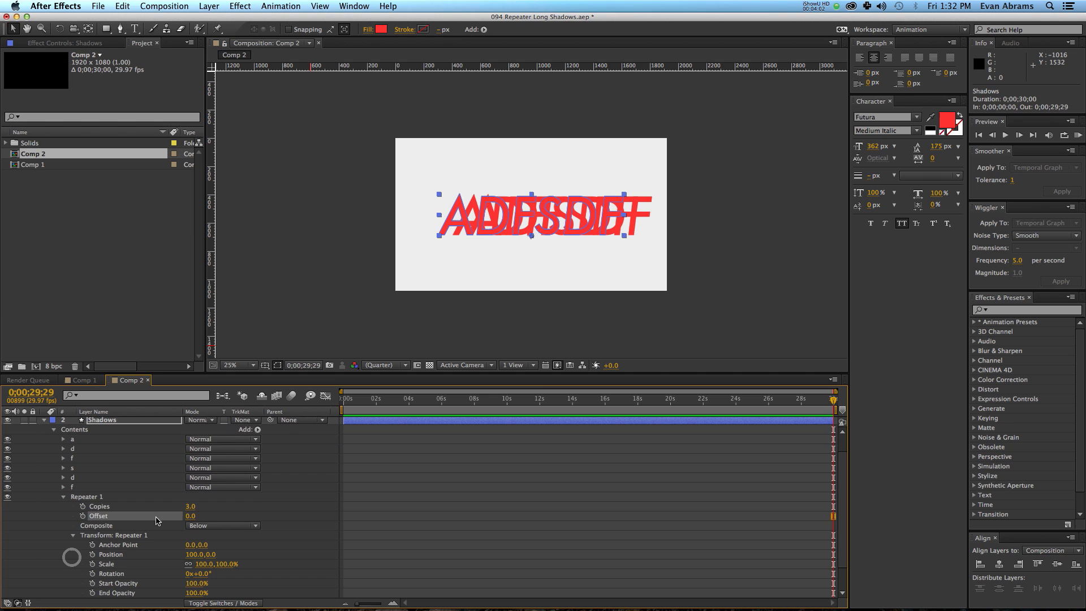
click(130, 509)
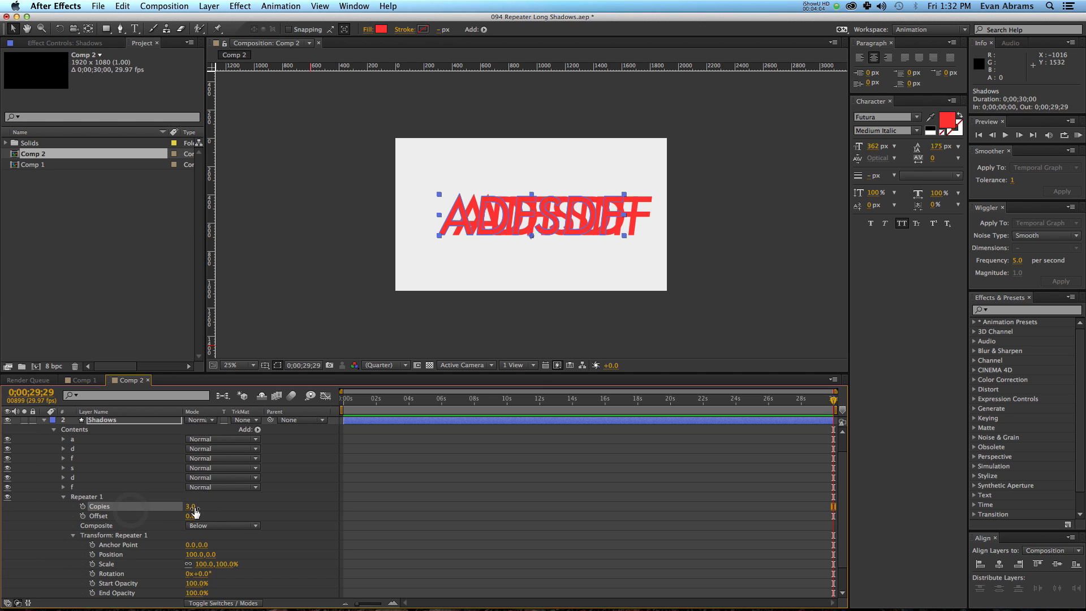
click(194, 507)
text(100)
key(Return)
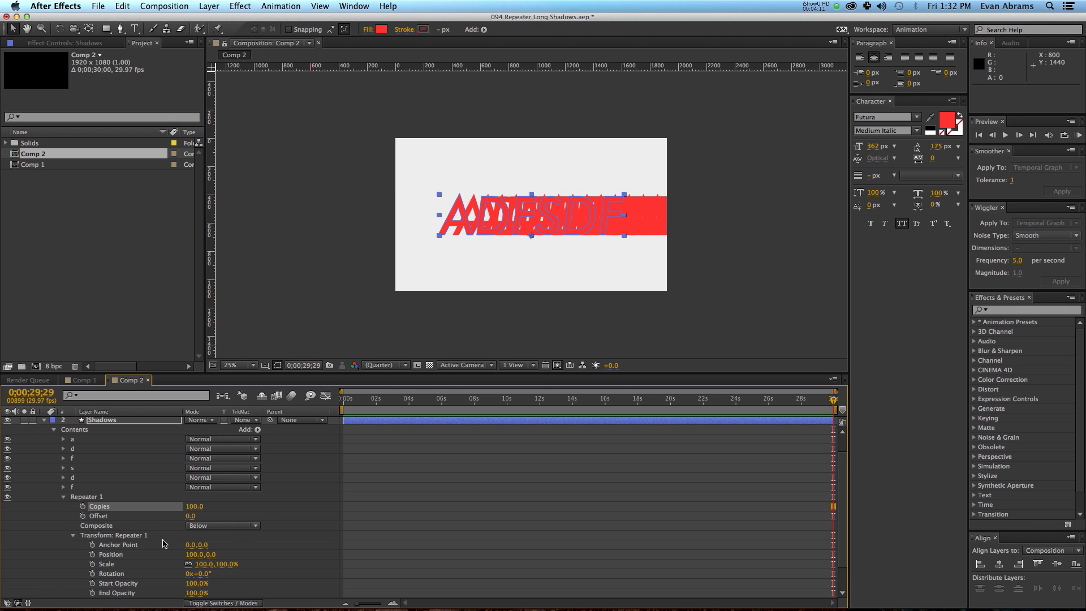
- Set the repeater's Position offset to 1,1 to form the diagonal extrusion
scroll(170, 542, down, 2)
click(190, 534)
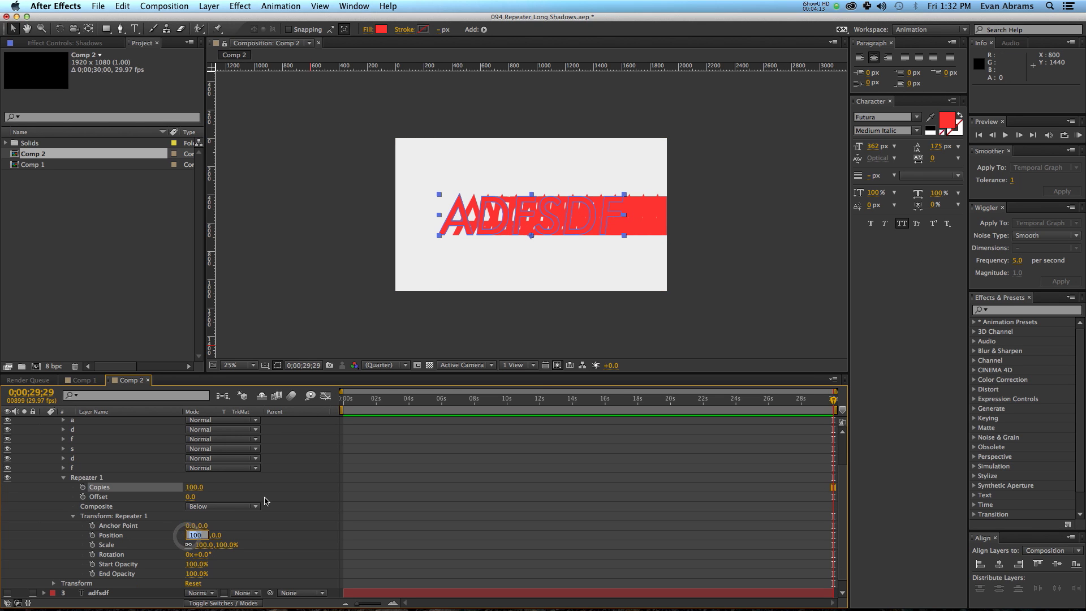
text(1)
key(Tab)
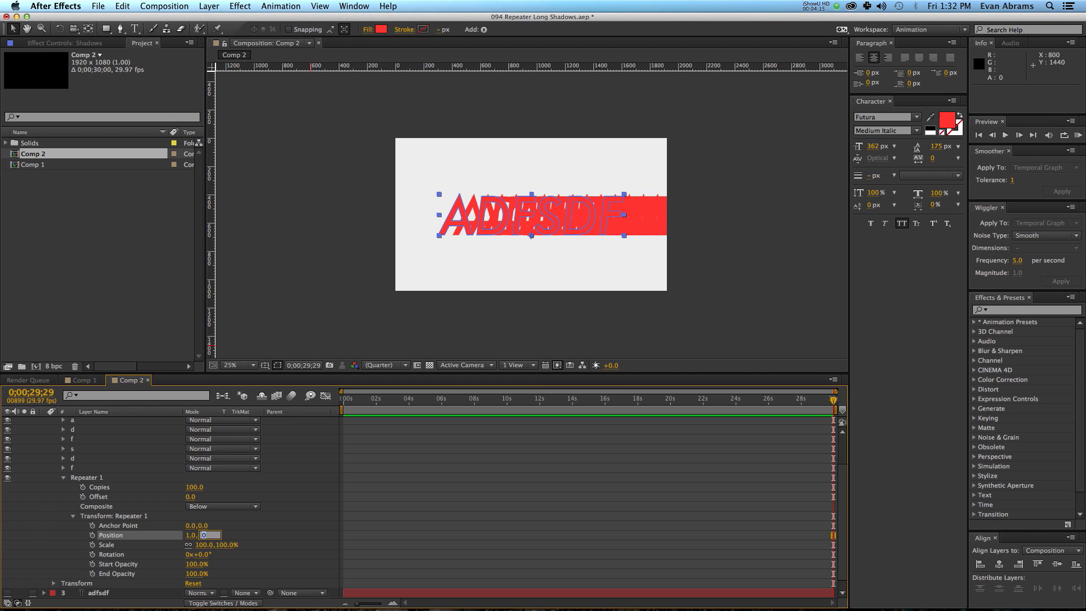
text(1)
key(Return)
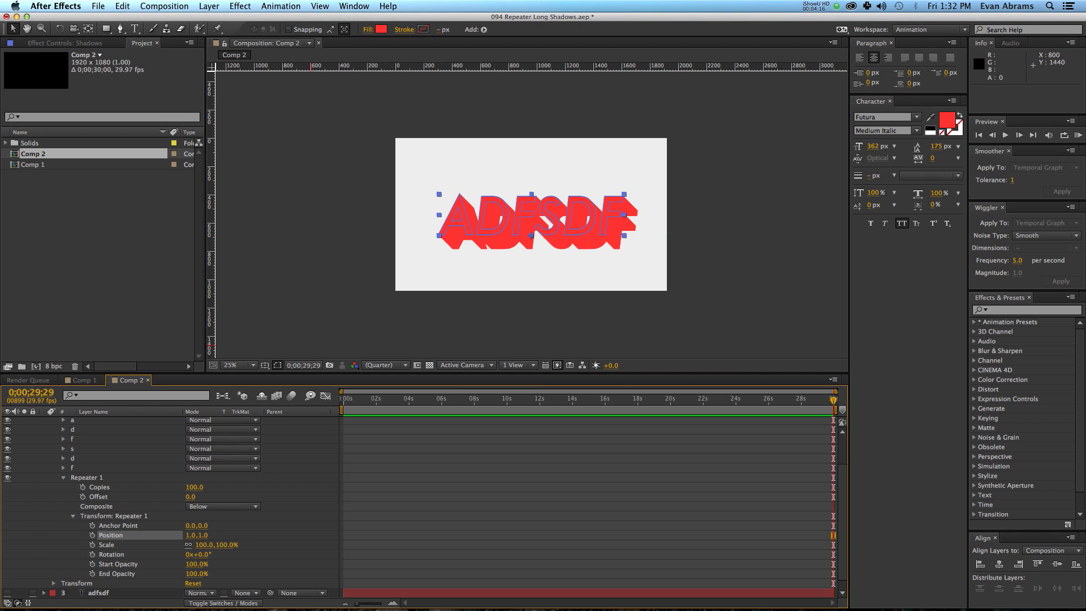
click(297, 497)
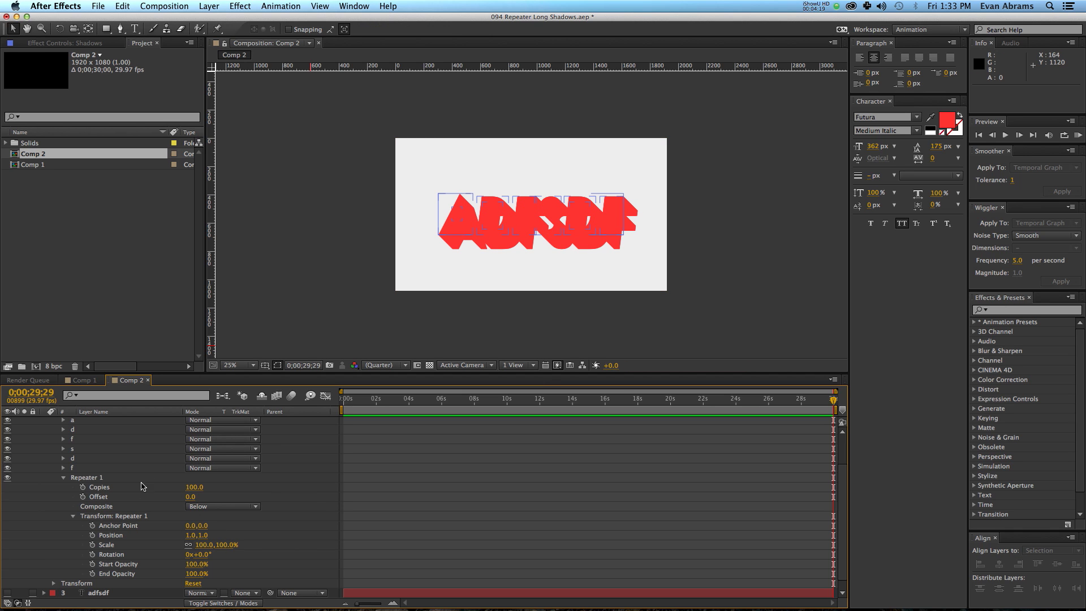
key(period)
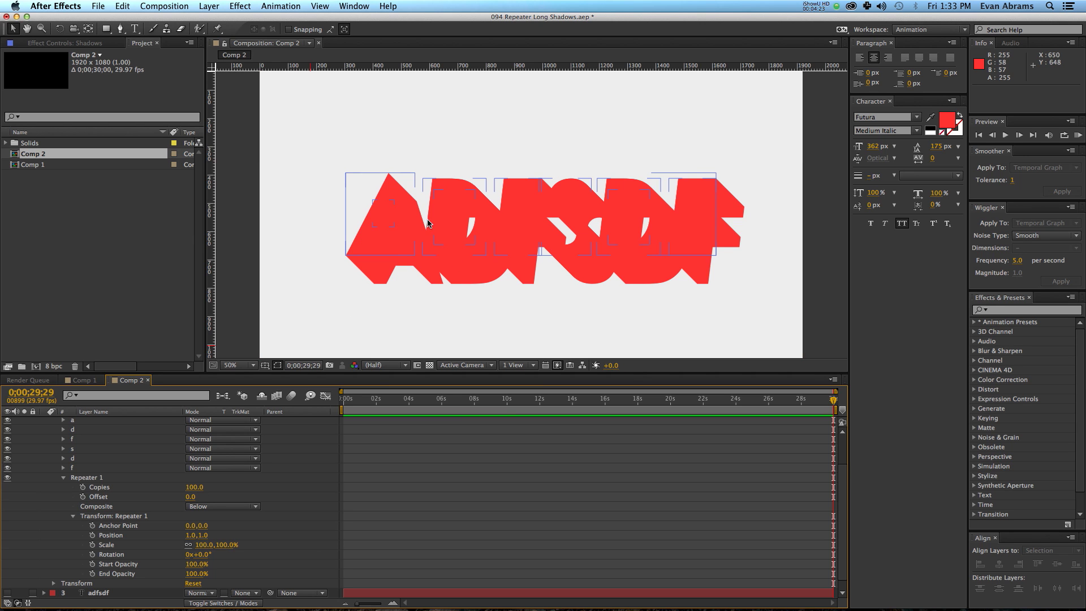
- Try repeater Position offsets of 2,2 and then 3,3
key(period)
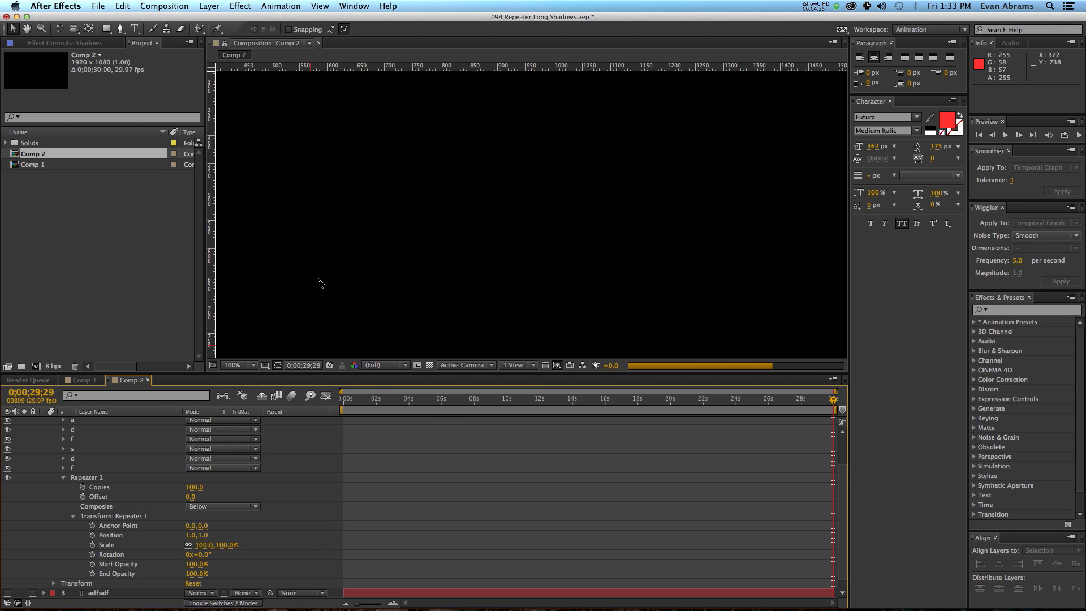
scroll(300, 165, up, 3)
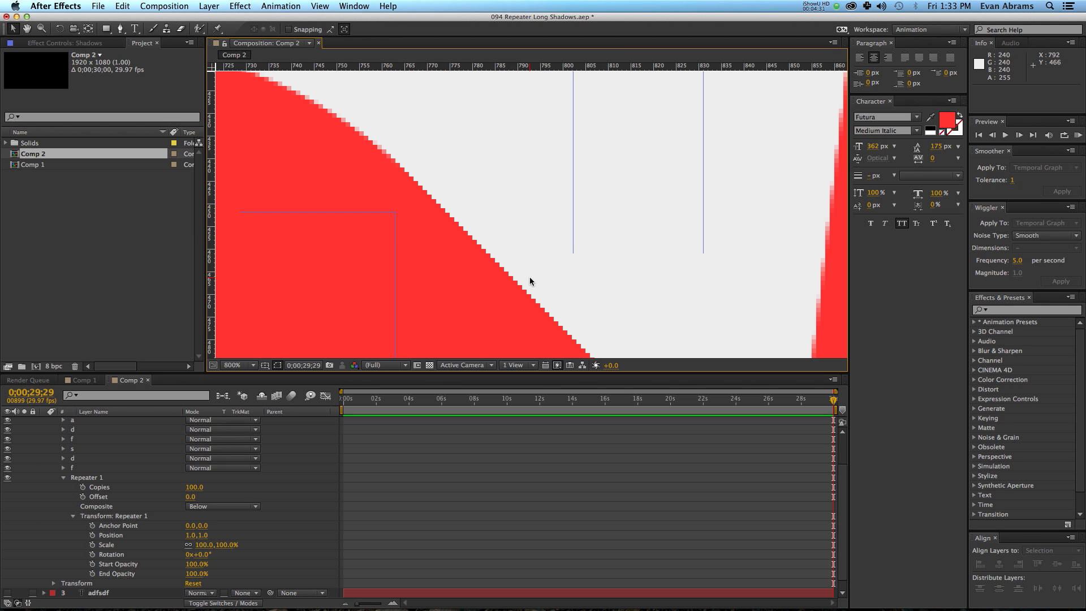
click(193, 535)
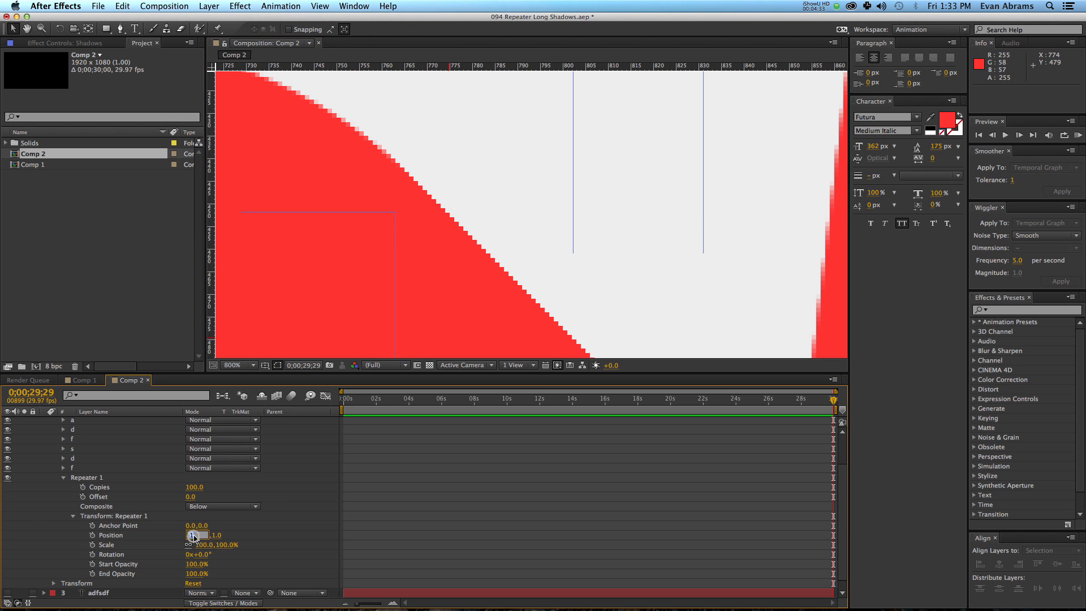
text(2)
key(Tab)
text(2)
key(Tab)
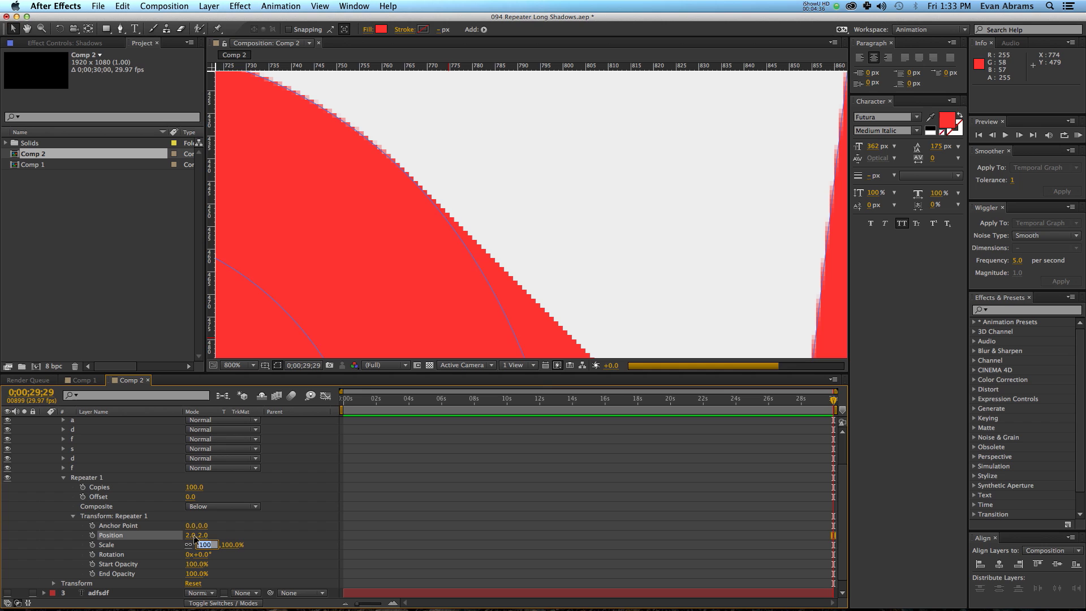
key(Return)
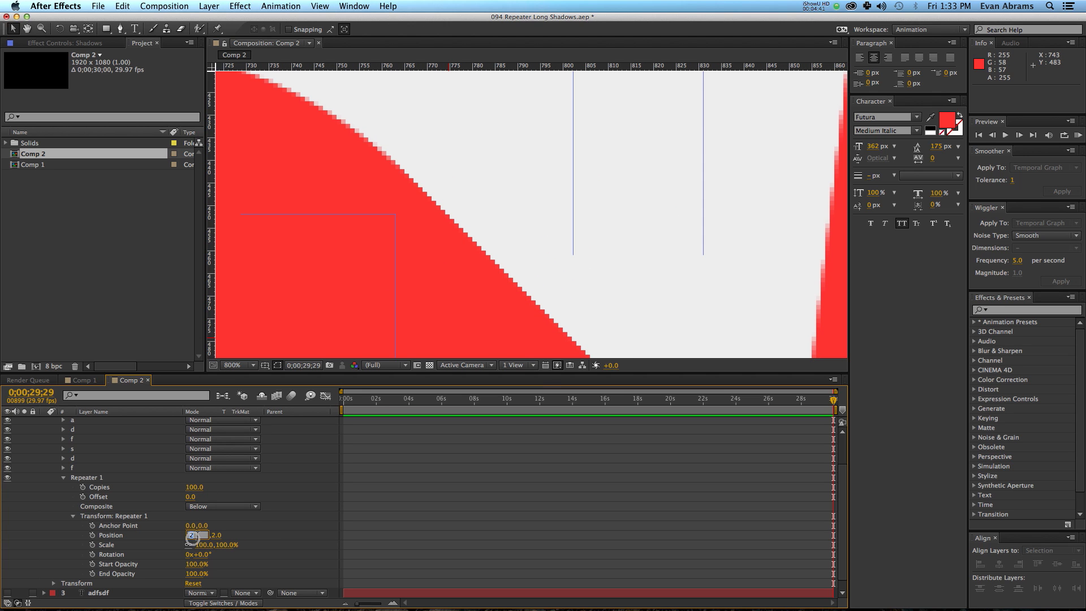
text(3)
key(Tab)
text(3)
key(Return)
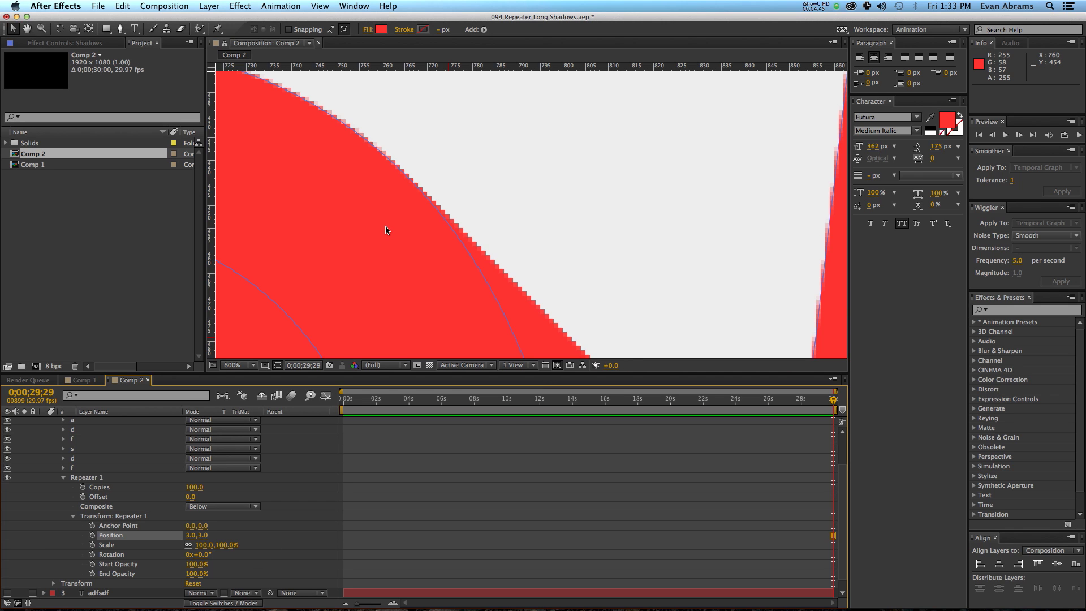
- Set the offset to 4,4 and zoom in on the resulting stepped shadow edge
key(comma)
click(198, 534)
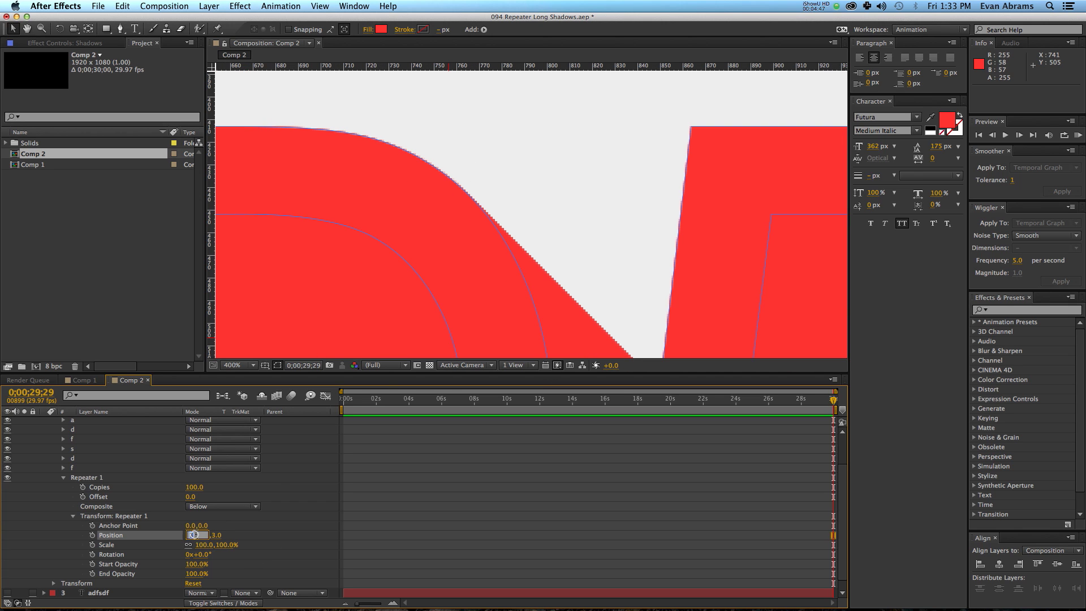
text(4)
key(Tab)
text(40)
key(Return)
click(204, 536)
text(4)
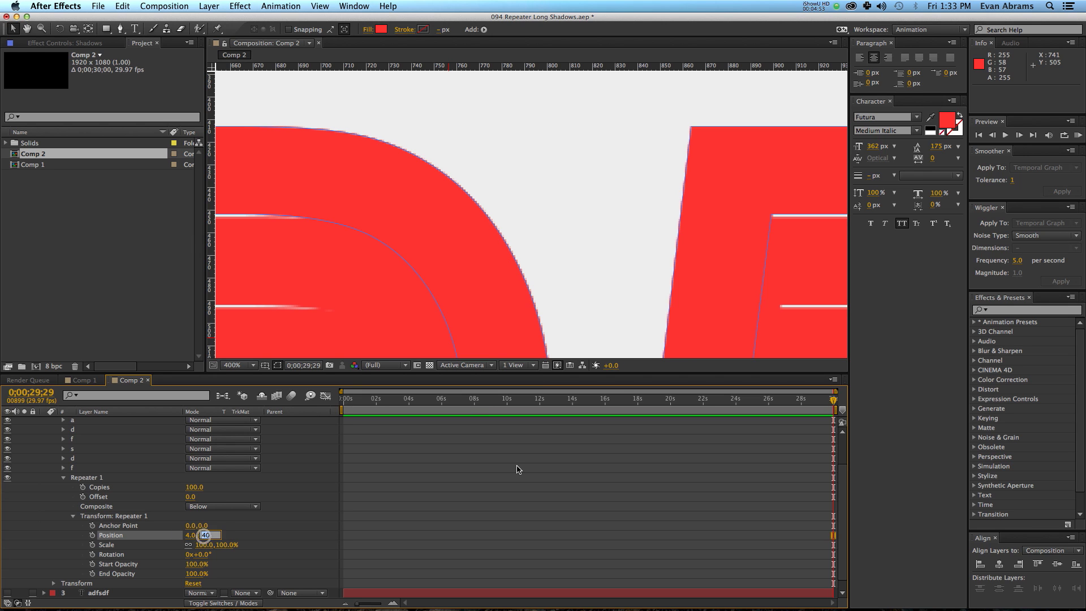
key(Return)
key(comma)
key(comma)
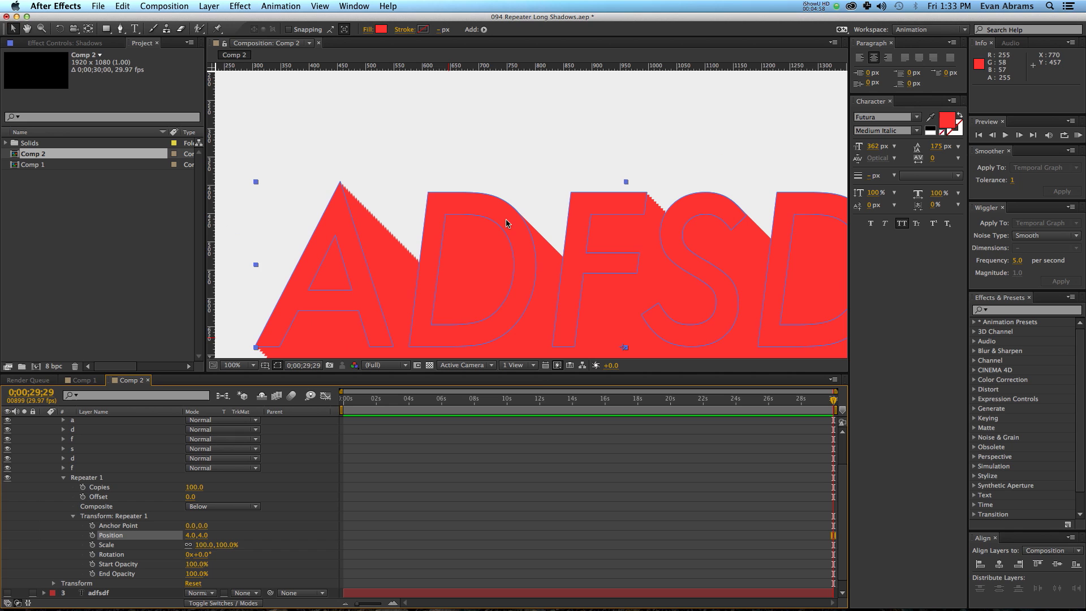
key(period)
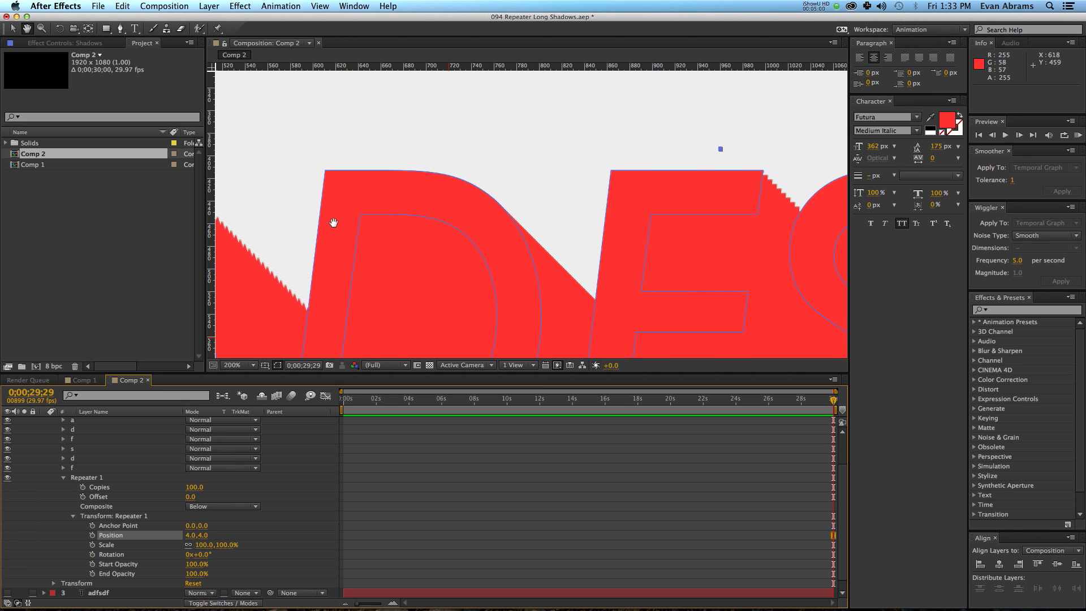
drag(333, 226, 623, 211)
key(period)
drag(516, 123, 510, 190)
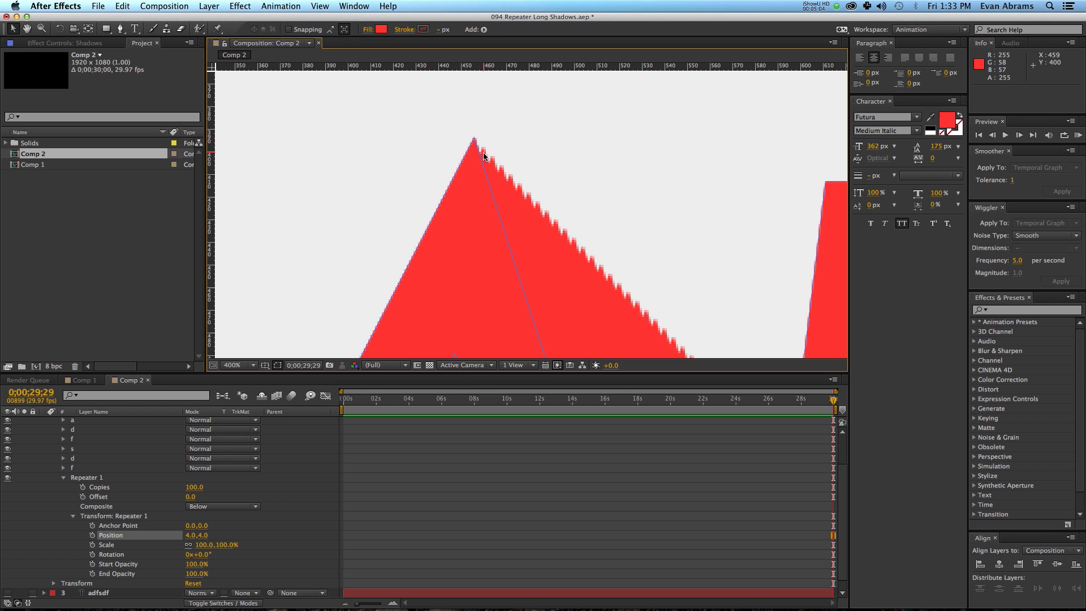
- Return the repeater Position offset to 1.0,1.0 for a smooth edge
click(191, 535)
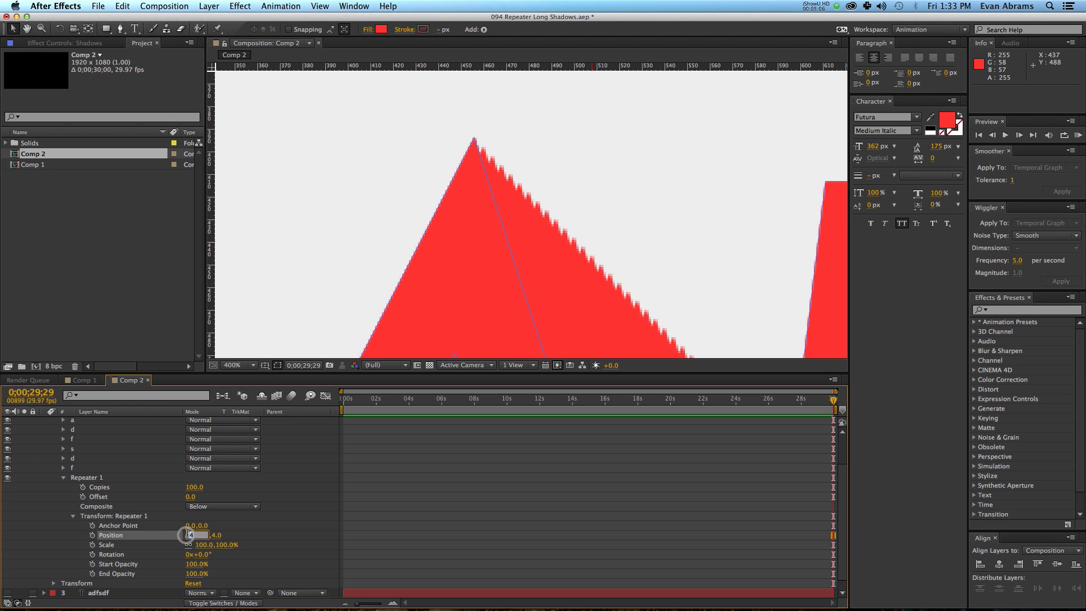
text(1)
key(Tab)
text(1)
key(Return)
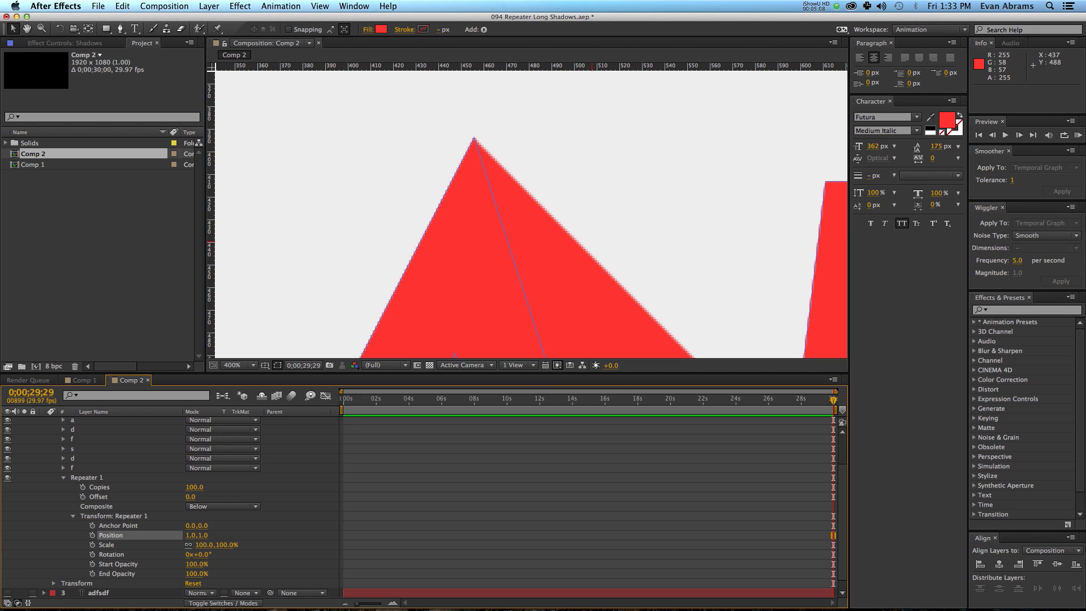
scroll(505, 199, down, 2)
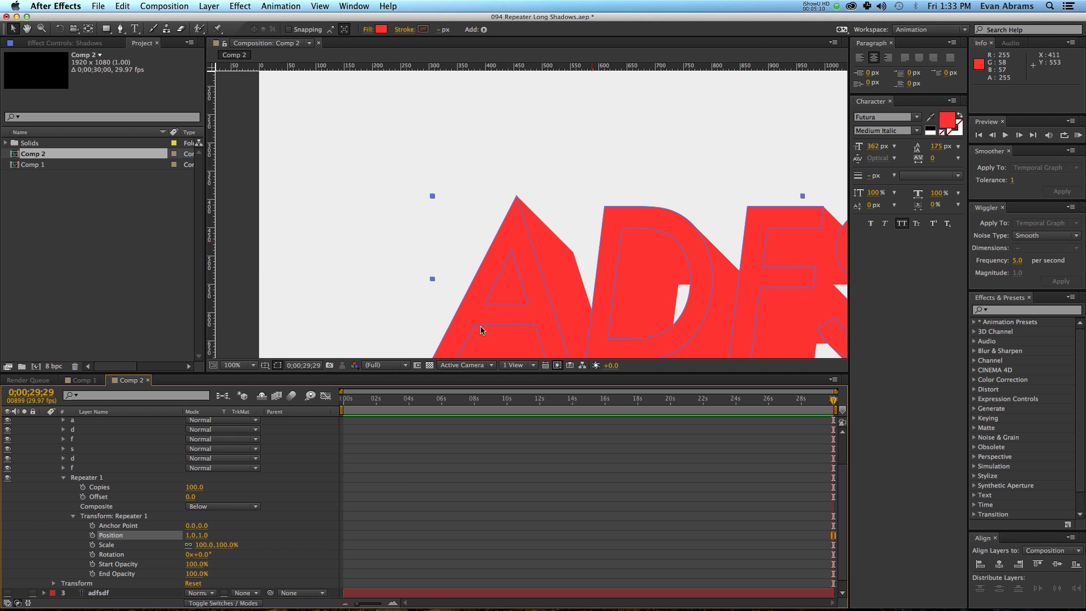
scroll(533, 283, down, 2)
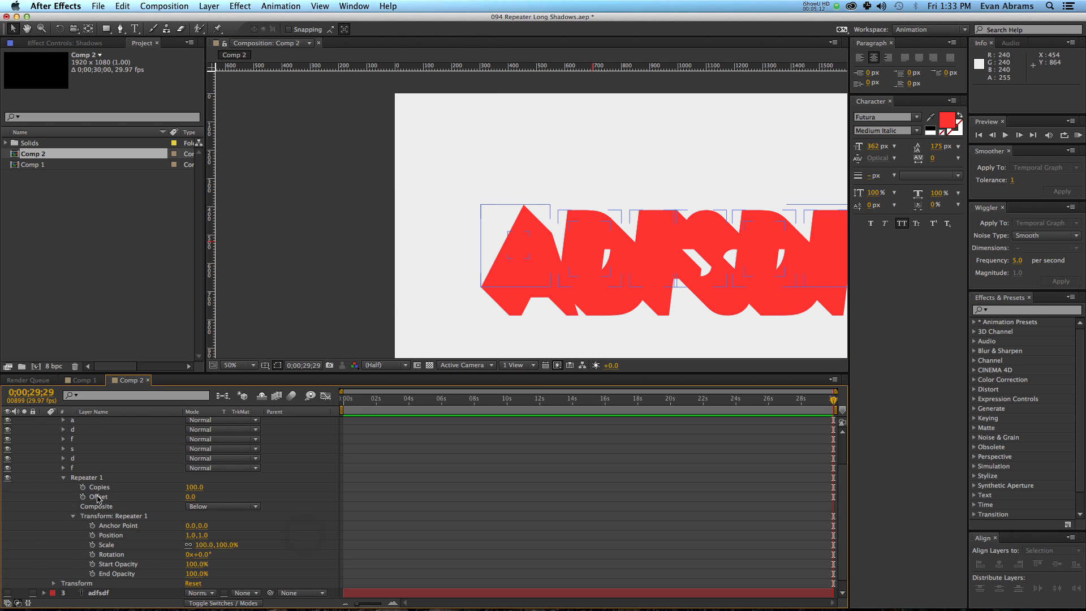
- Change the Shadows layer's fill colour to a dark purple
scroll(104, 461, up, 2)
click(102, 441)
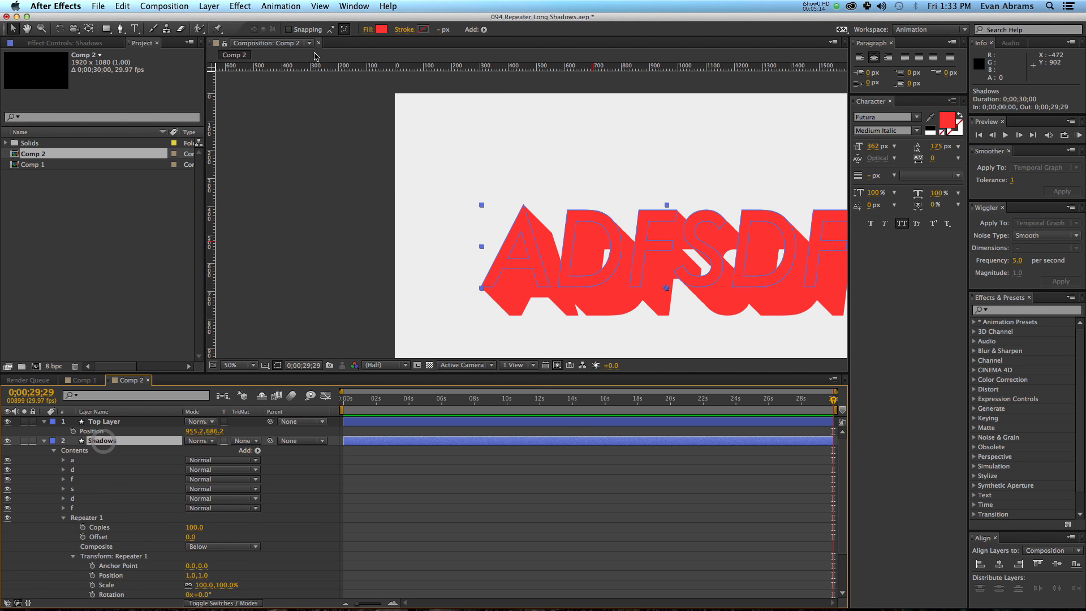
click(382, 30)
drag(440, 323, 438, 347)
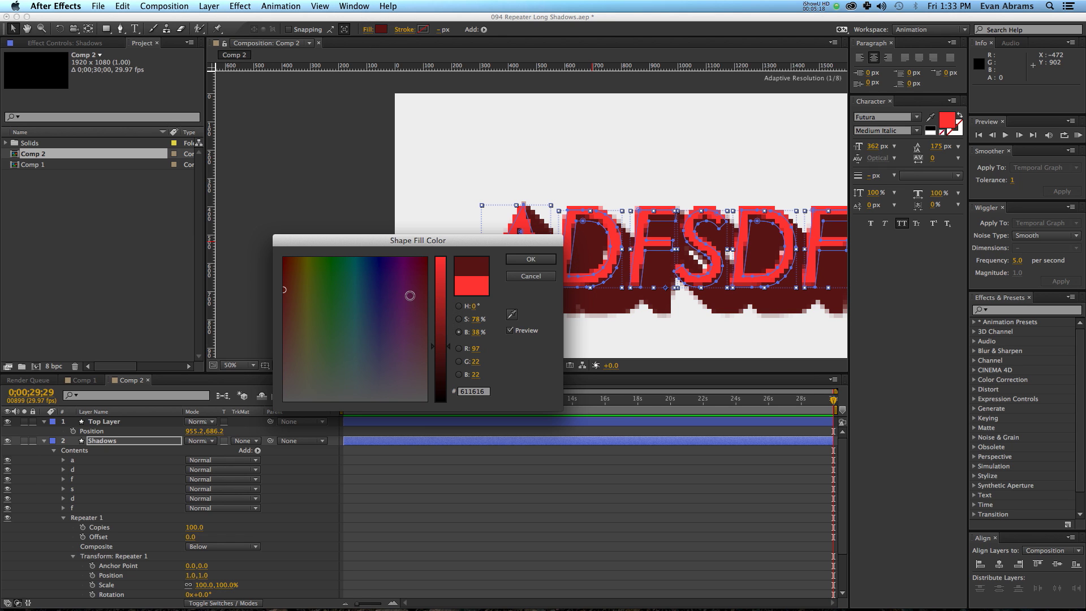
click(410, 295)
click(507, 262)
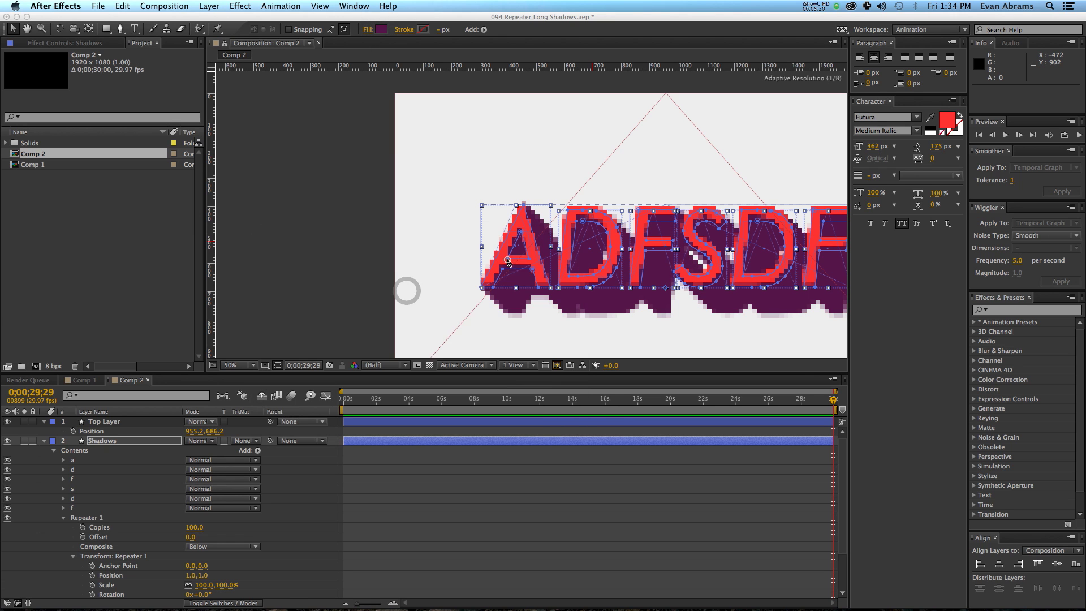
click(308, 482)
drag(706, 209, 524, 187)
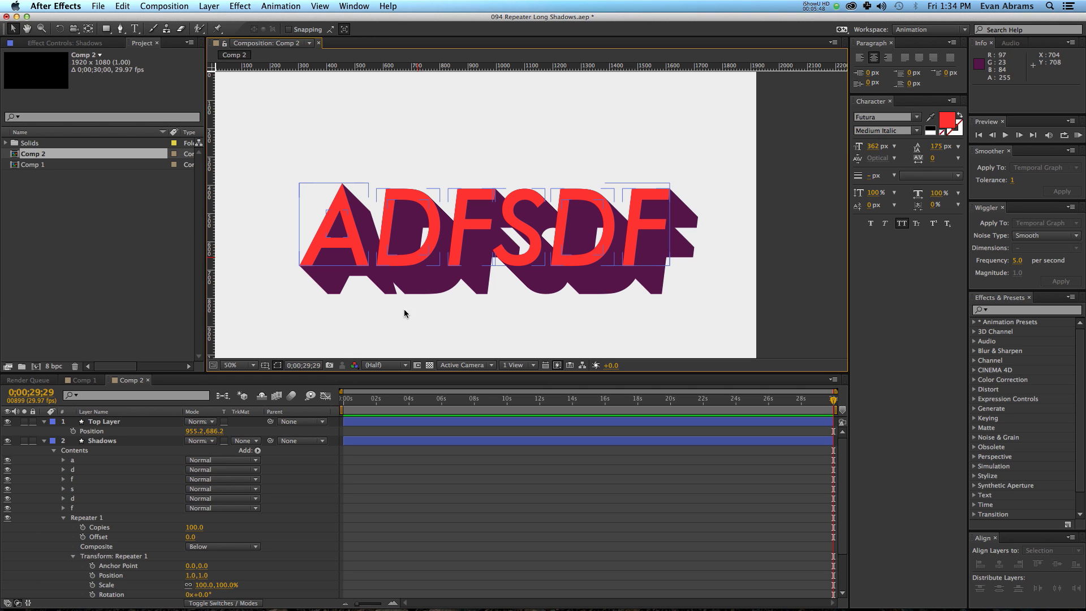
- Keyframe the Shadows repeater's Copies at 0 near the start of the comp
click(332, 409)
key(Home)
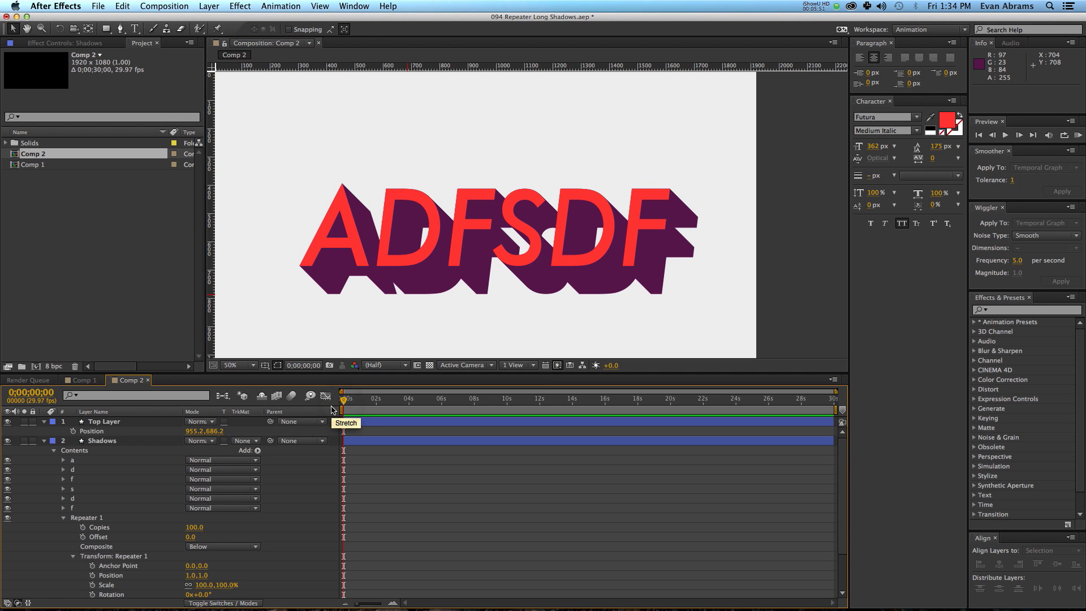
key(space)
key(space)
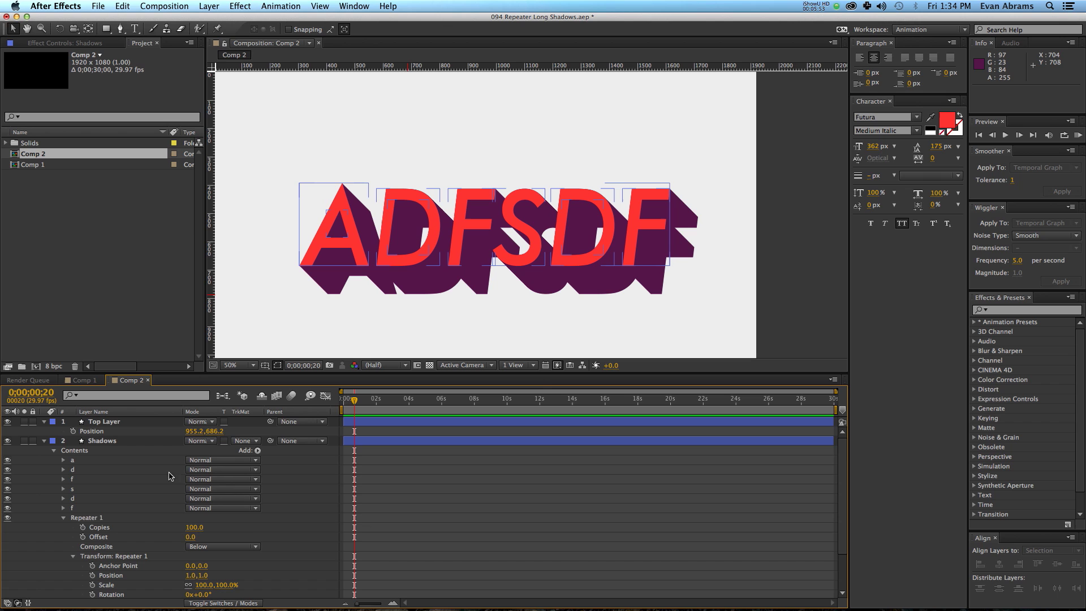
click(82, 527)
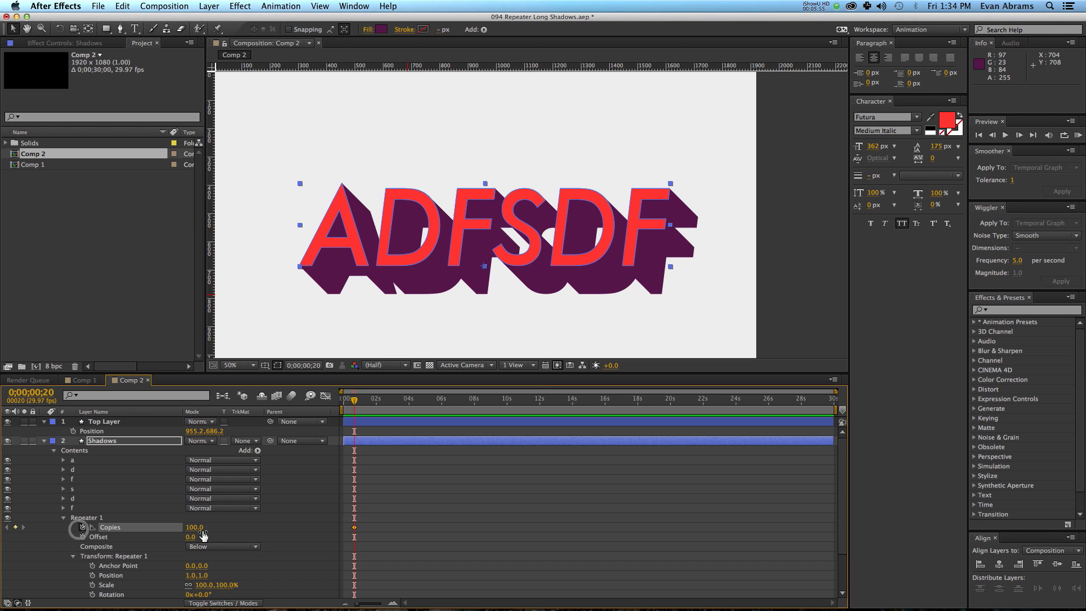
click(194, 527)
text(0)
key(Return)
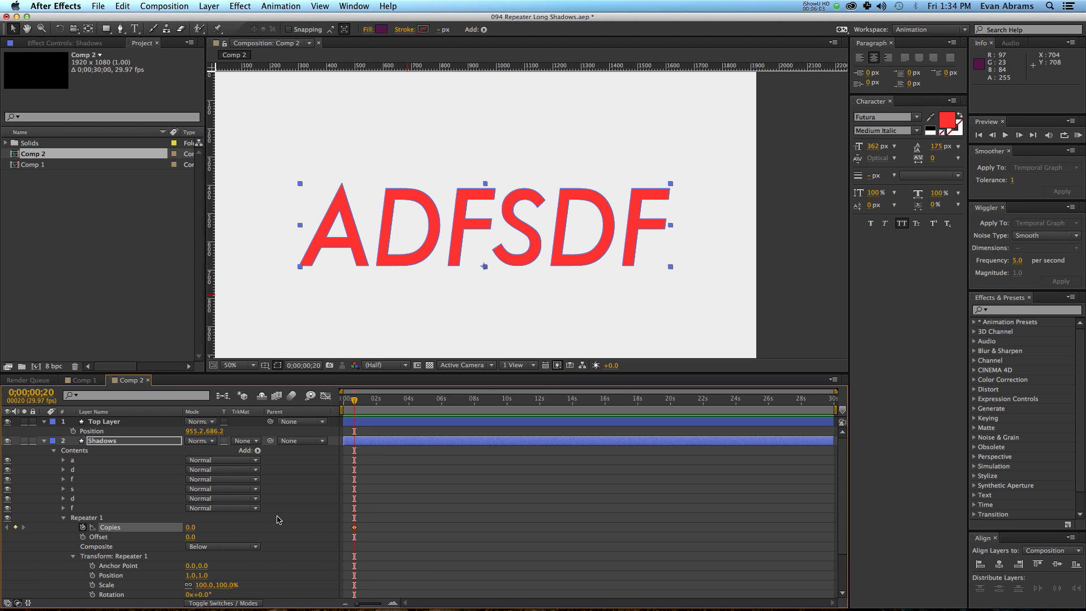
- Add a Copies keyframe of 100 twenty frames later, at 1;10, and preview the growth
key(shift+Page_Down)
key(shift+Page_Down)
click(190, 529)
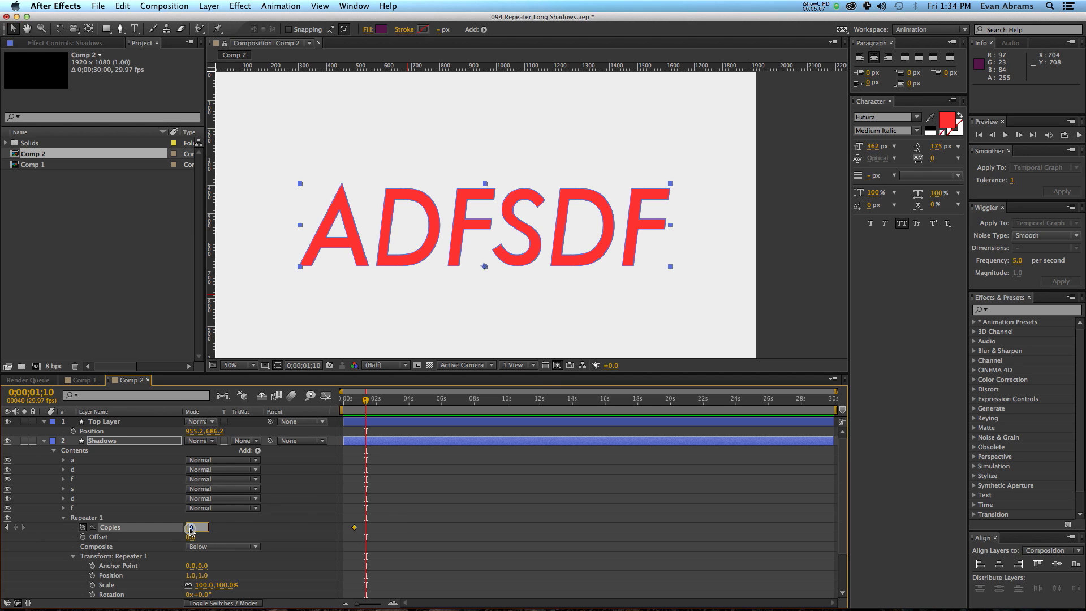
text(100)
key(Return)
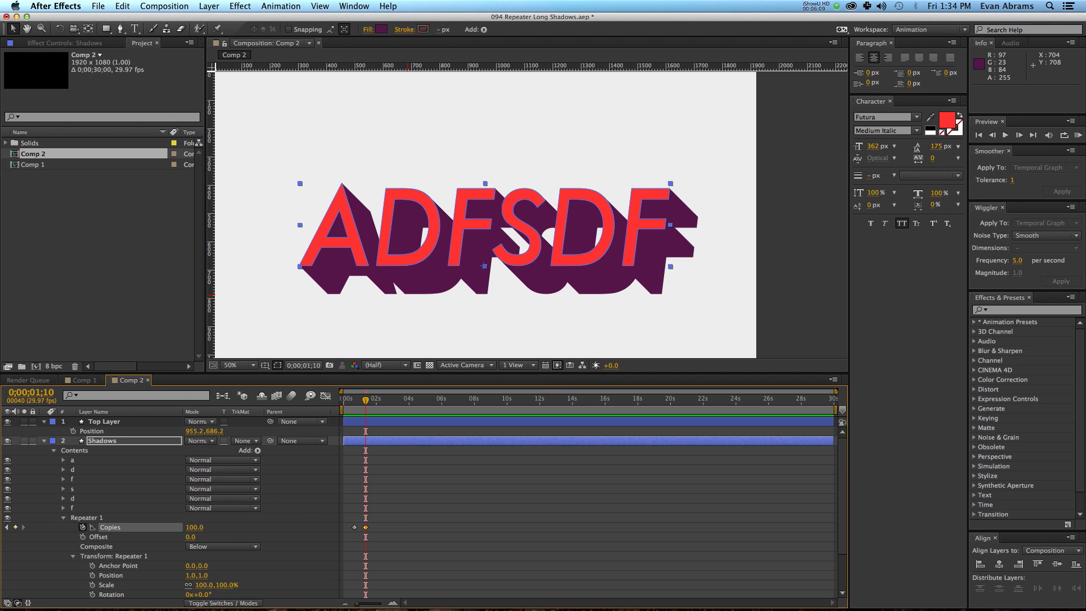
click(536, 502)
key(j)
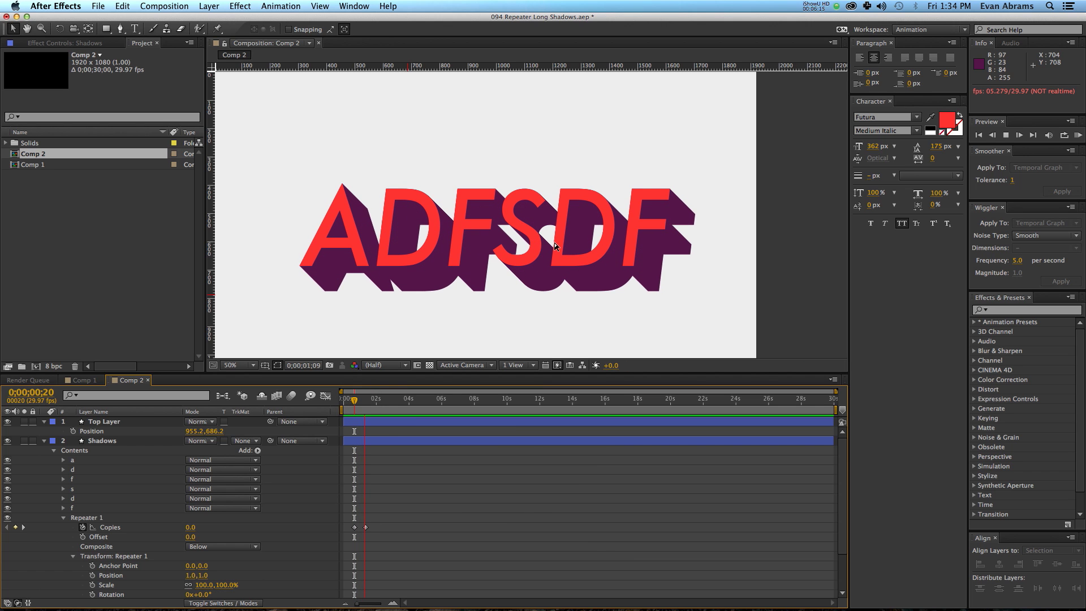
key(space)
drag(372, 402, 366, 401)
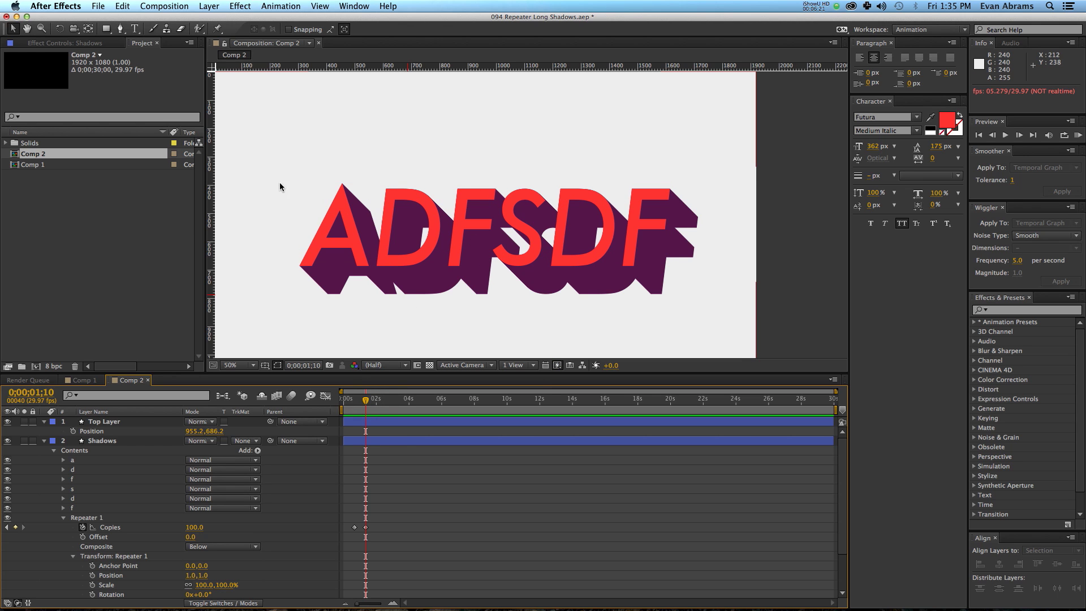
key(shift+Page_Down)
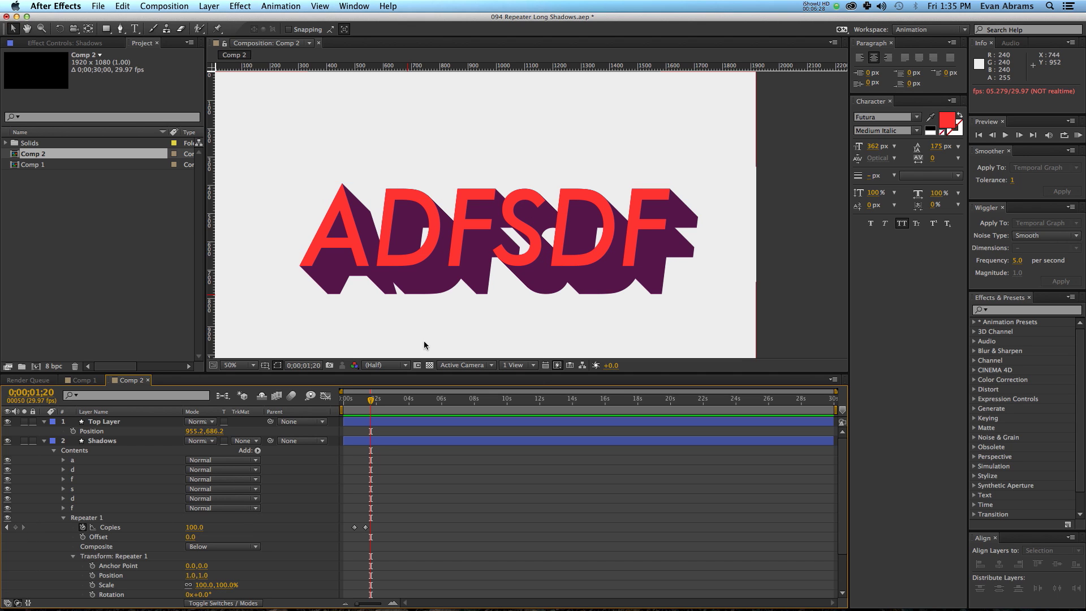
click(16, 527)
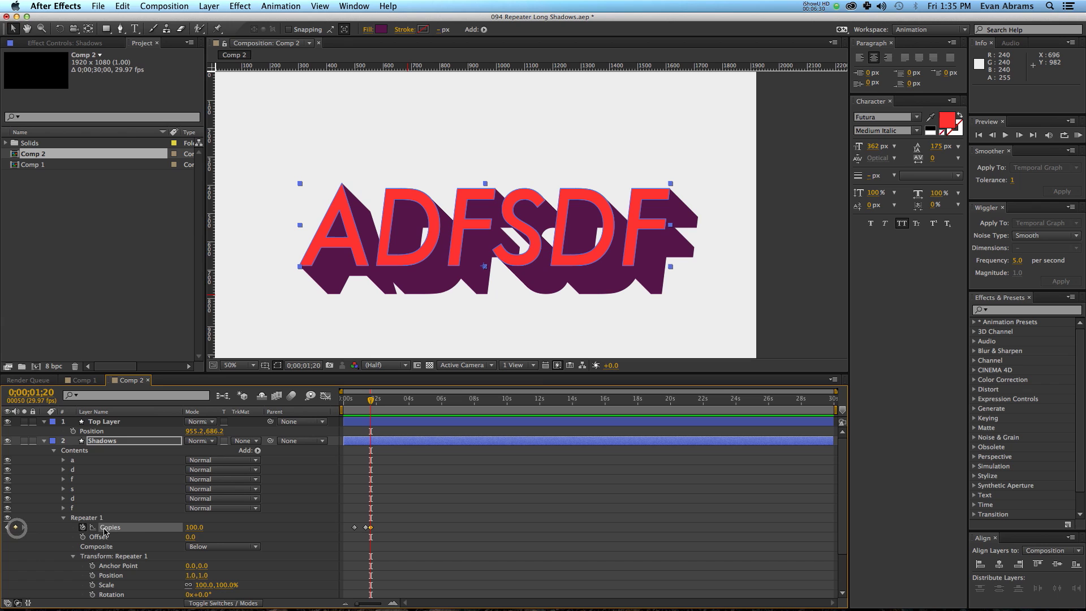
scroll(112, 570, down, 1)
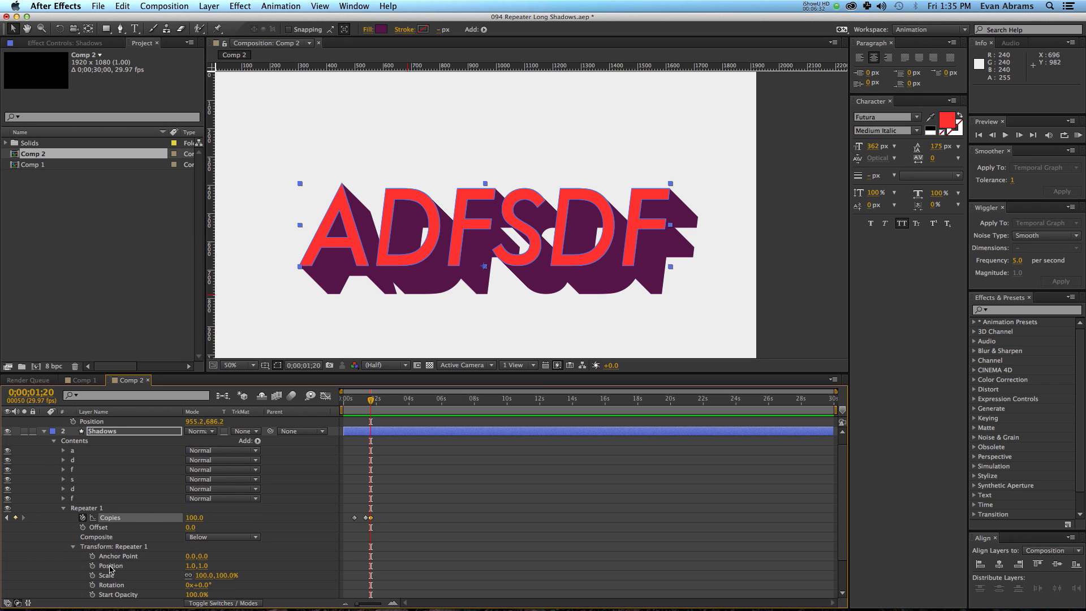
scroll(92, 593, down, 1)
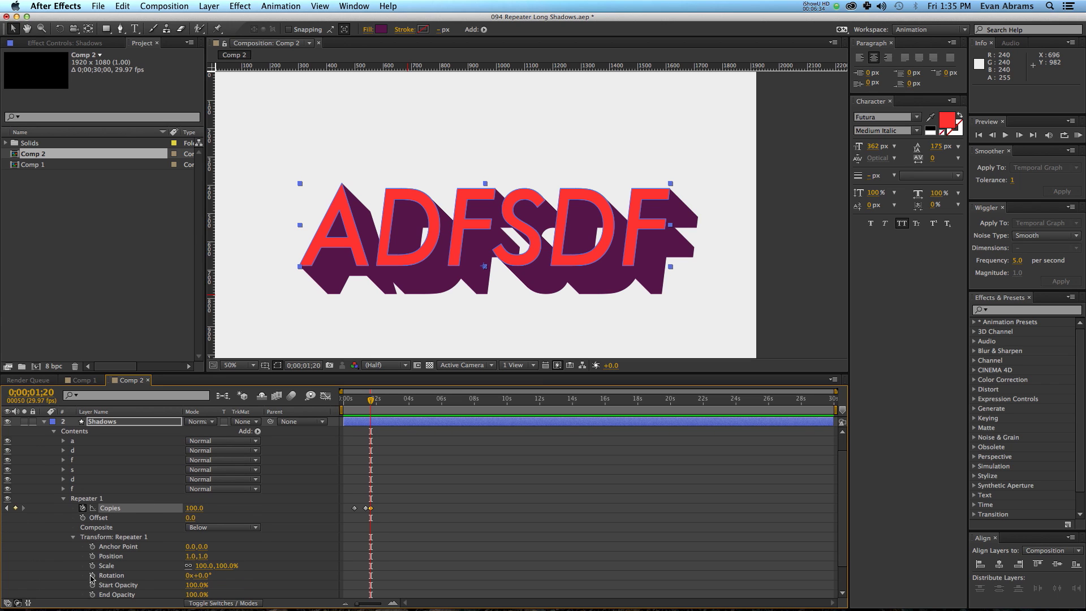
click(93, 557)
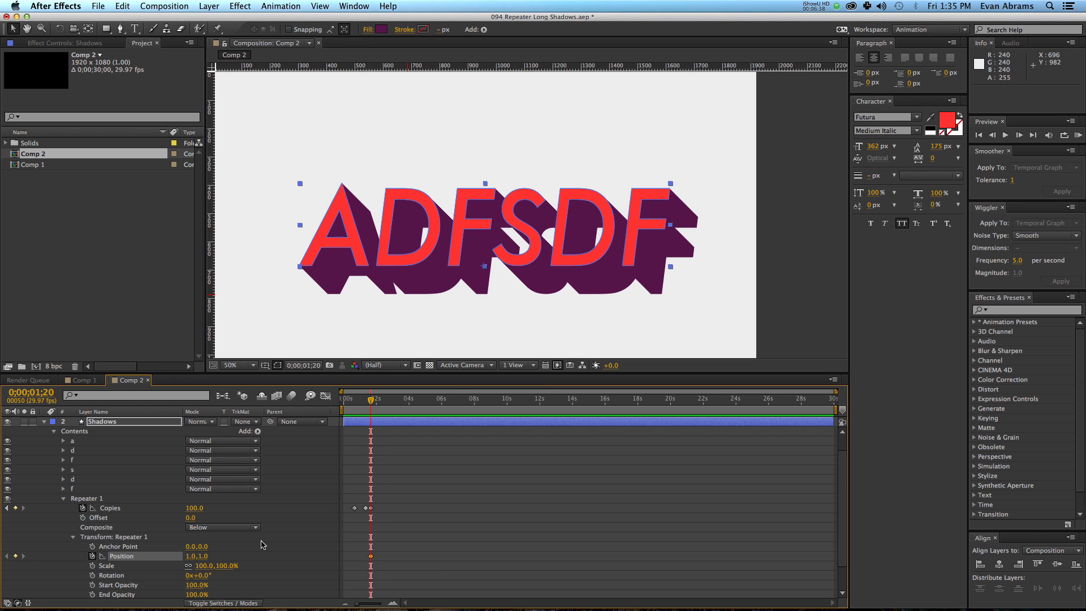
key(shift+Page_Down)
key(shift+Page_Down)
click(190, 559)
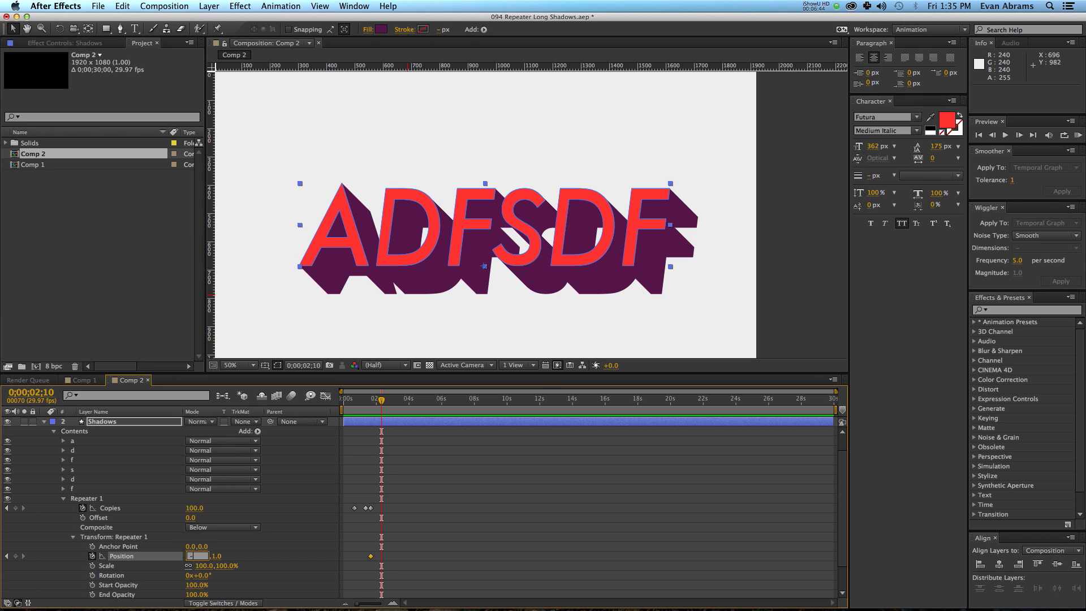
text(-1)
key(Return)
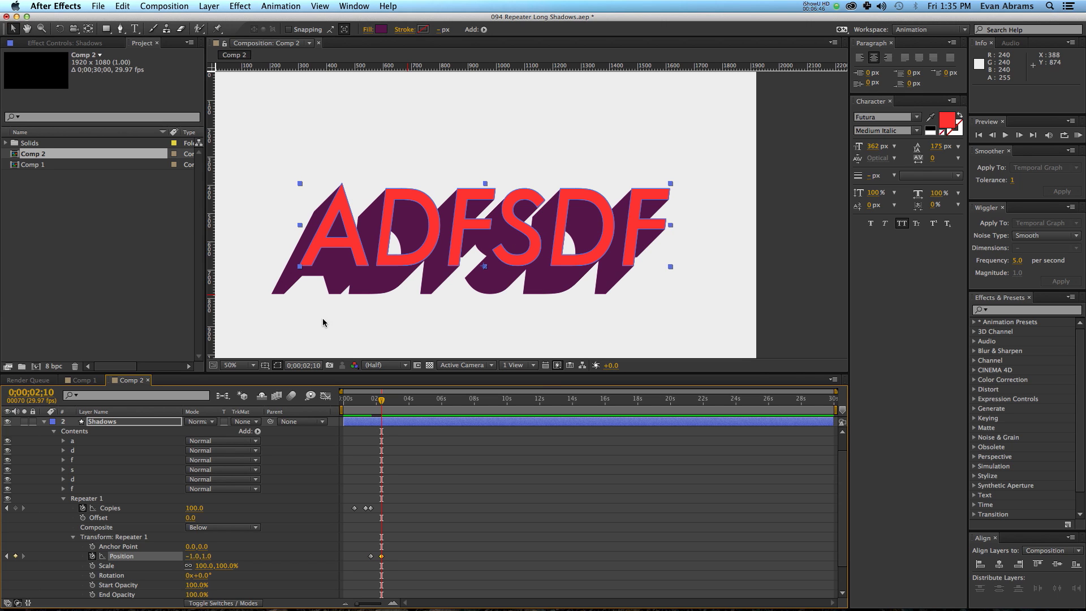
drag(382, 401, 370, 402)
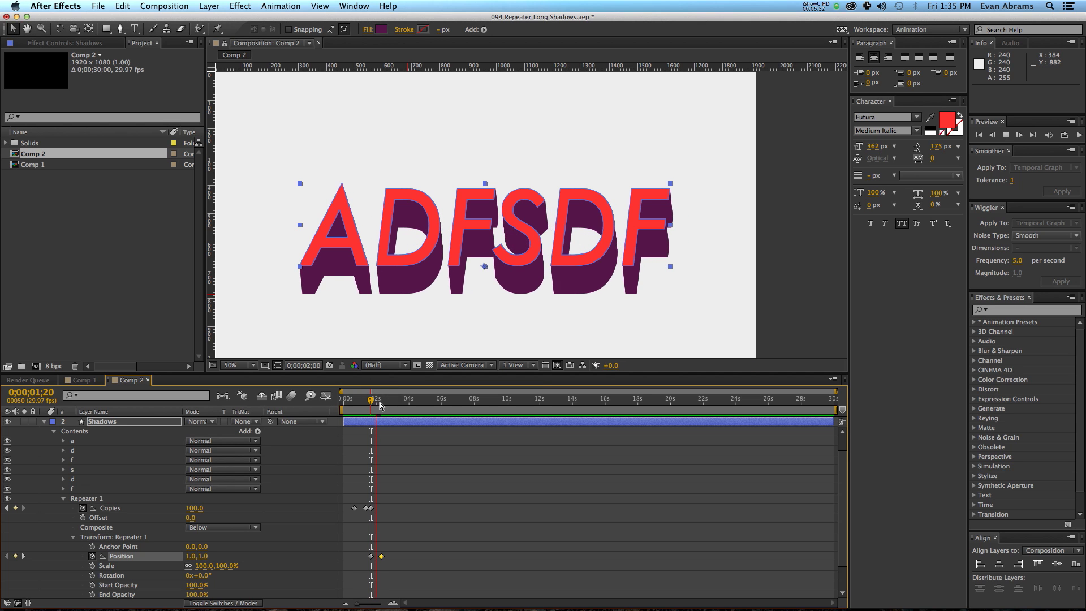
drag(378, 405, 381, 402)
click(19, 509)
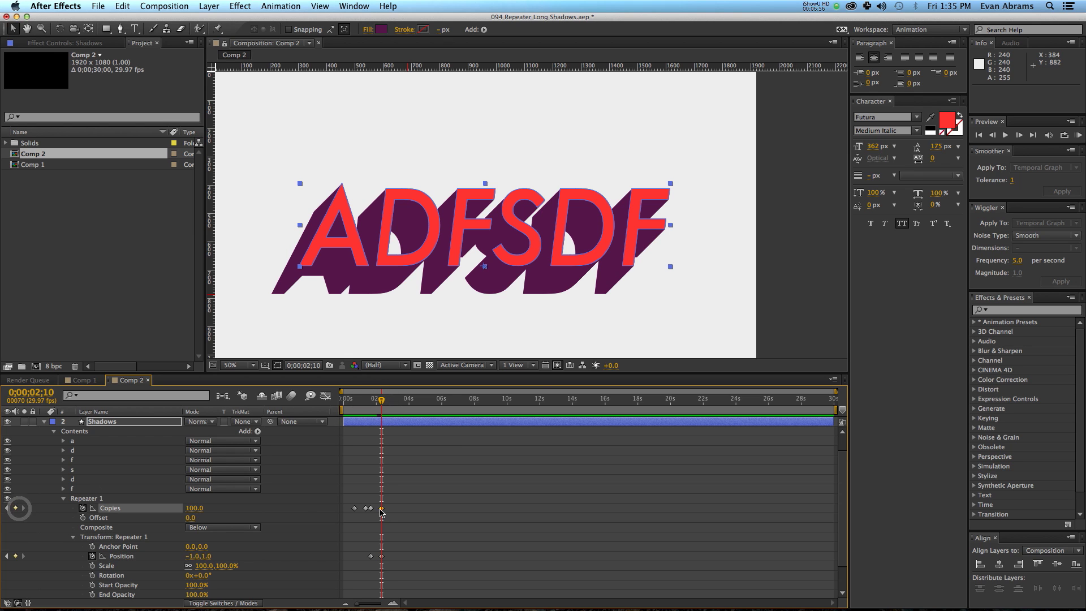
click(371, 407)
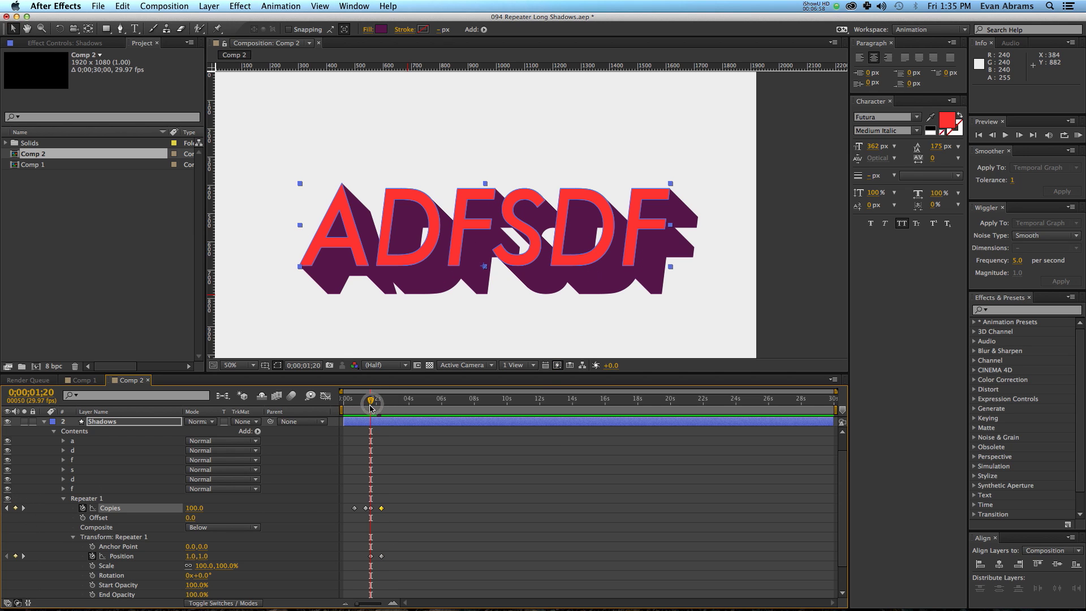
key(space)
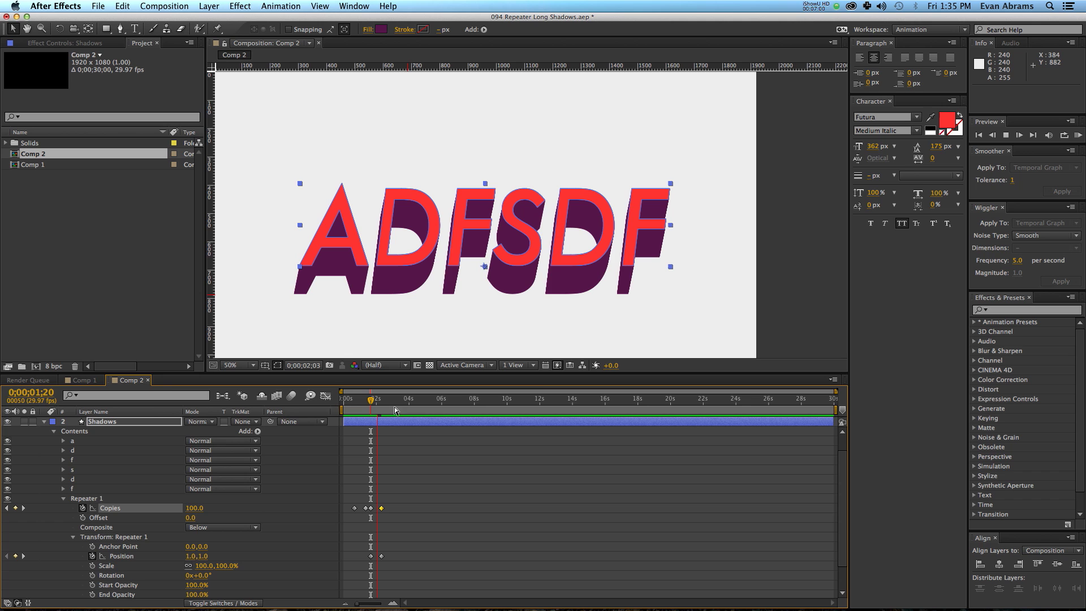
key(space)
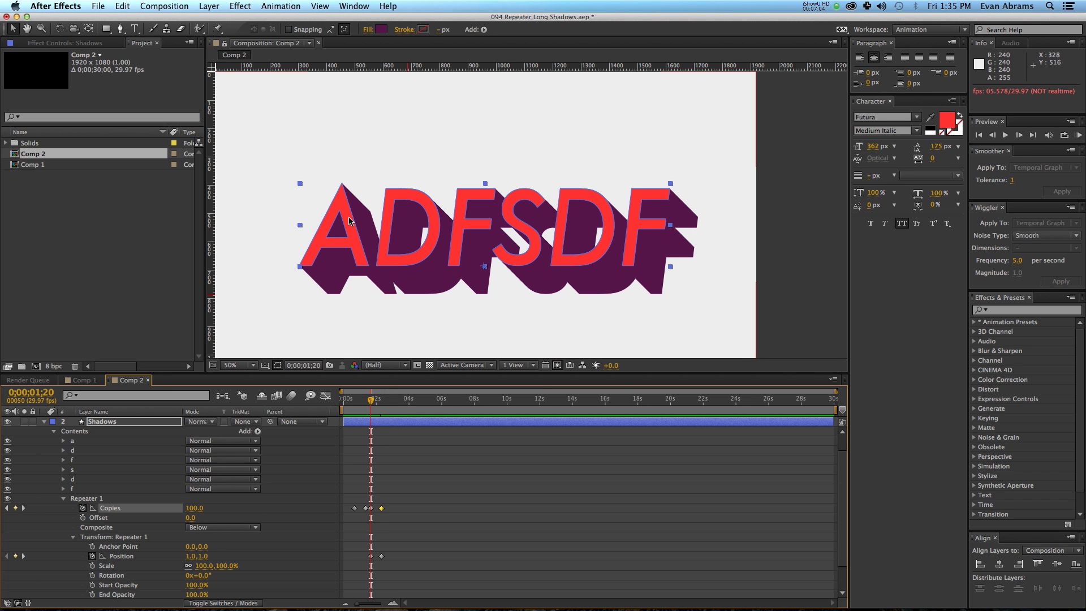
key(space)
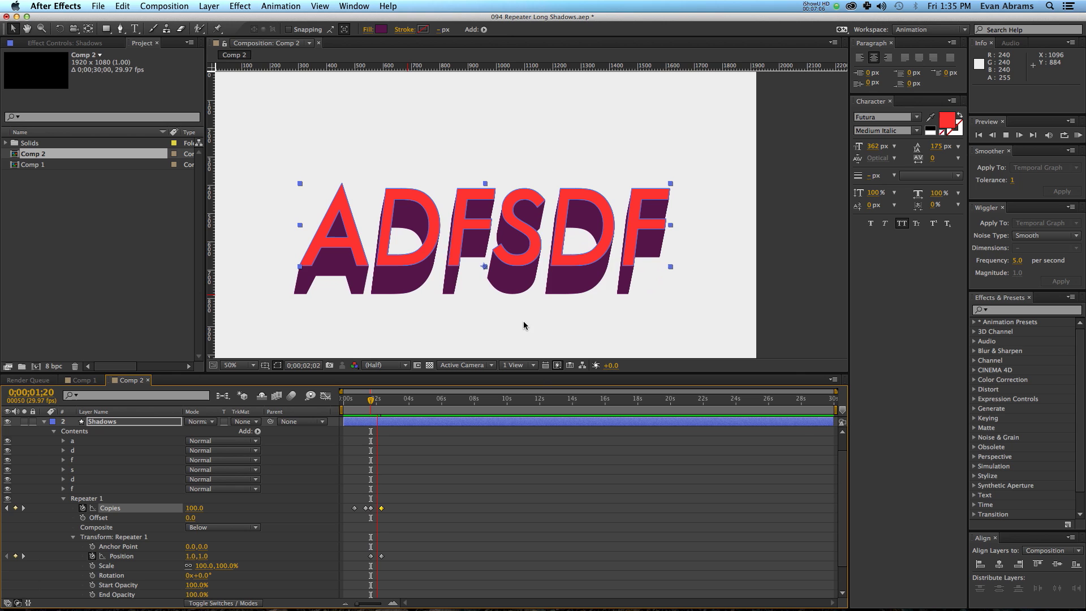
key(space)
click(371, 399)
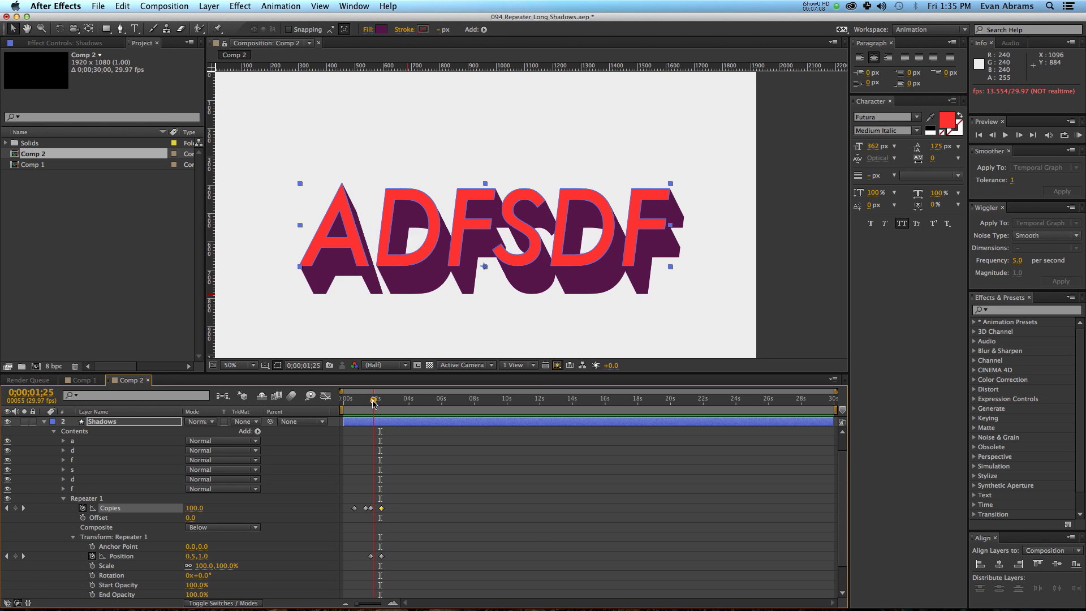
key(space)
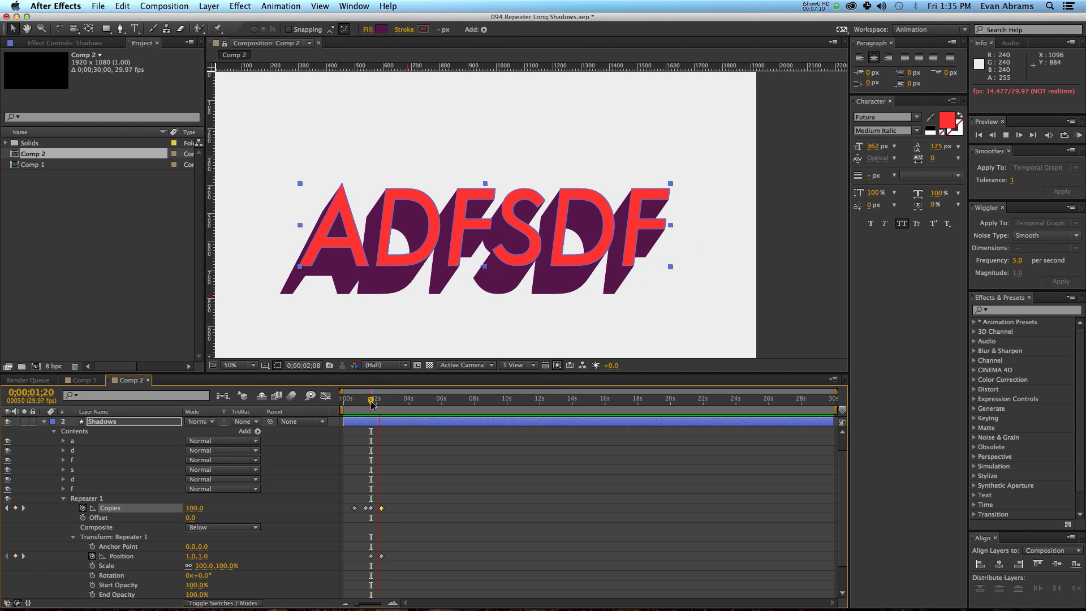
- Set the Repeater Copies to 140 at 0;00;02;00, adding a keyframe
key(space)
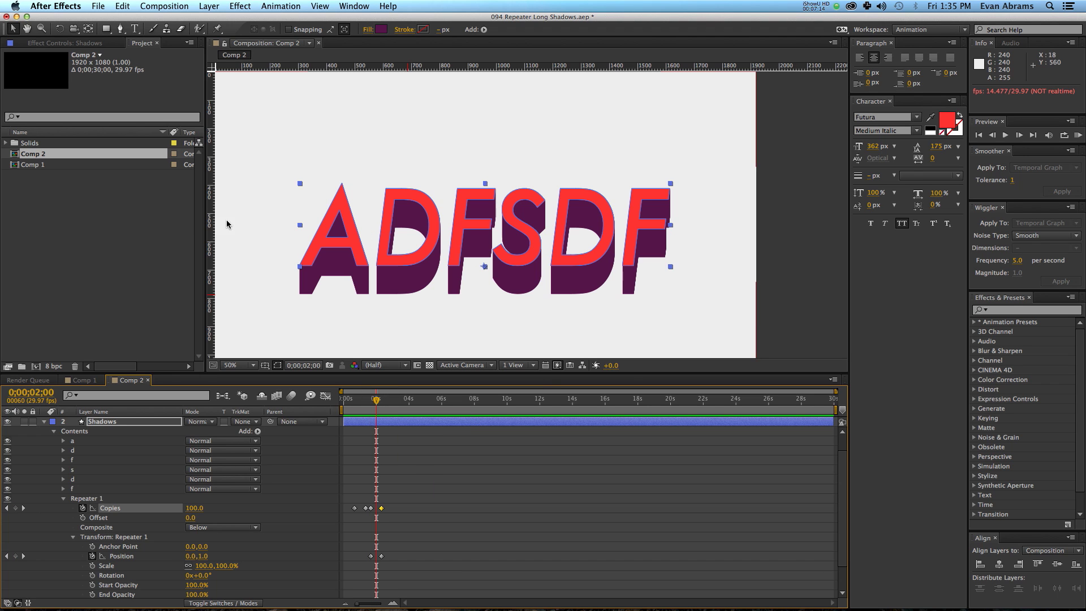
click(196, 509)
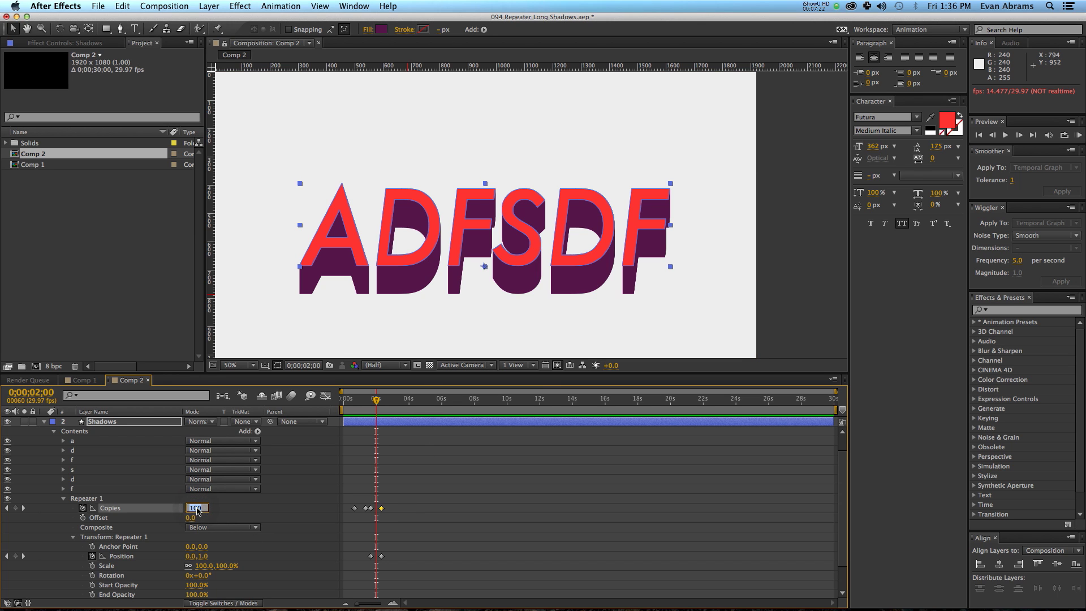
key(Return)
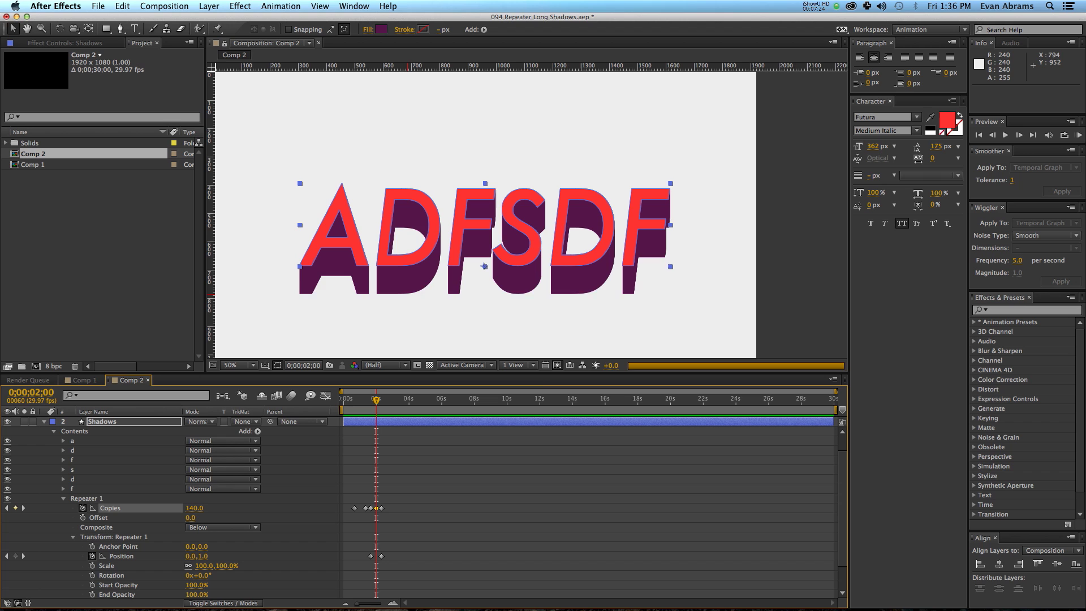
- Scrub around the two-second mark and RAM-preview the lengthened shadow
drag(373, 408, 371, 409)
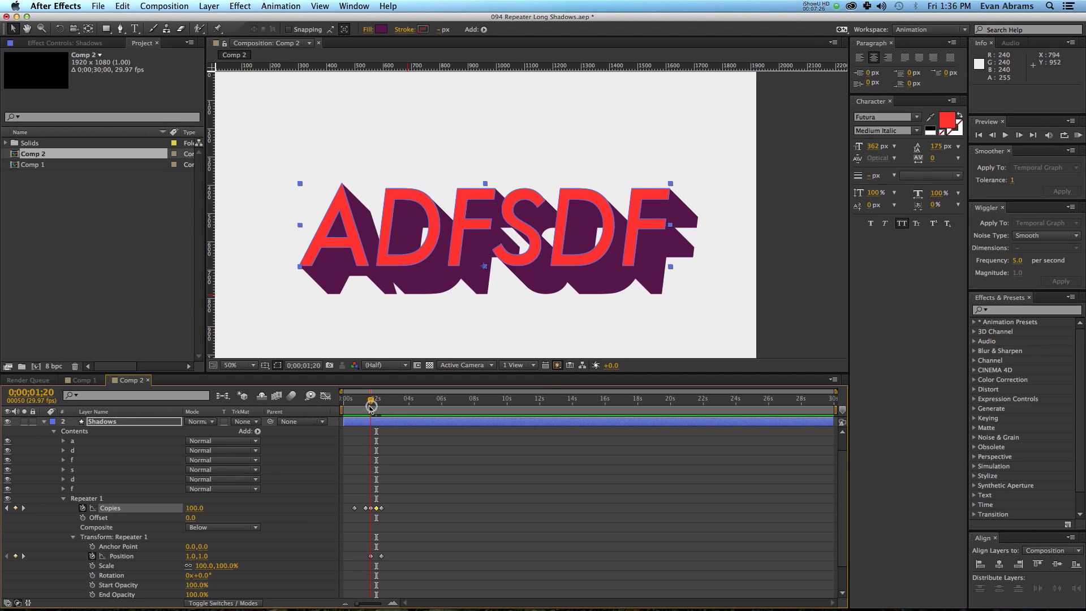
key(space)
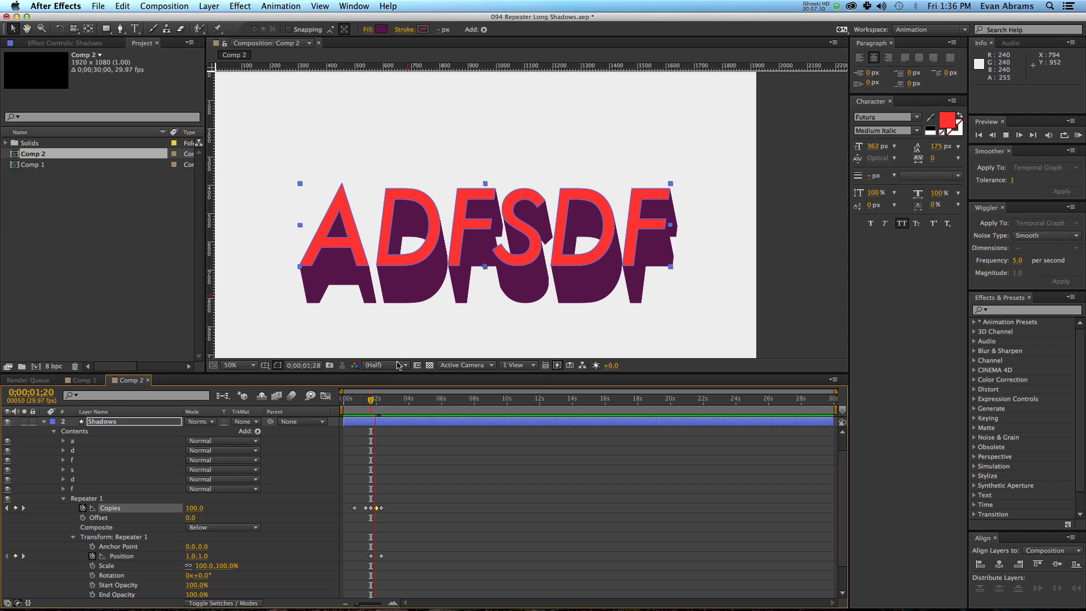
drag(370, 402, 388, 403)
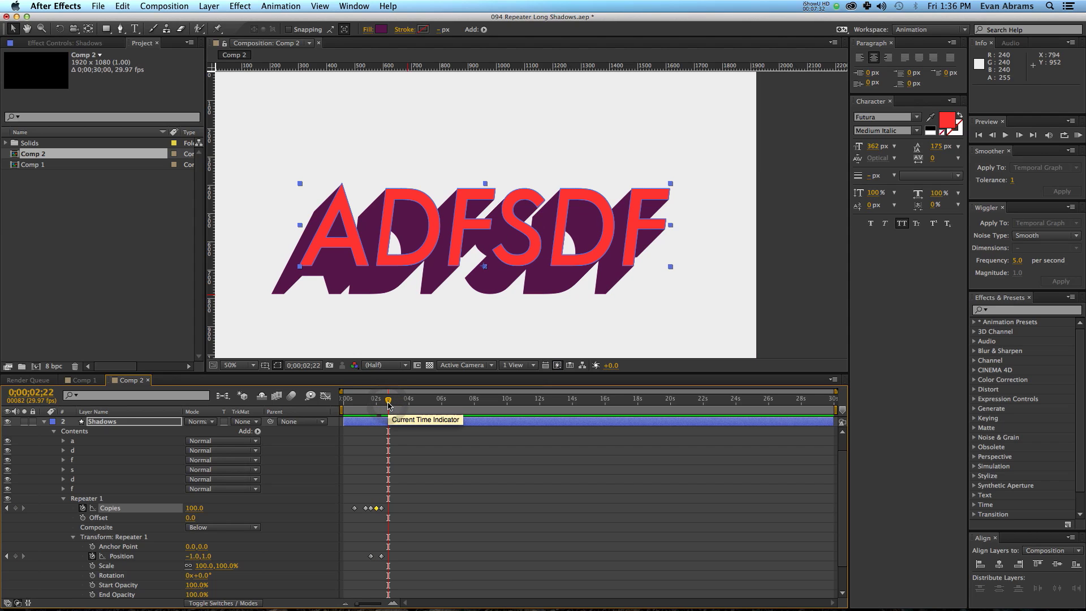
key(space)
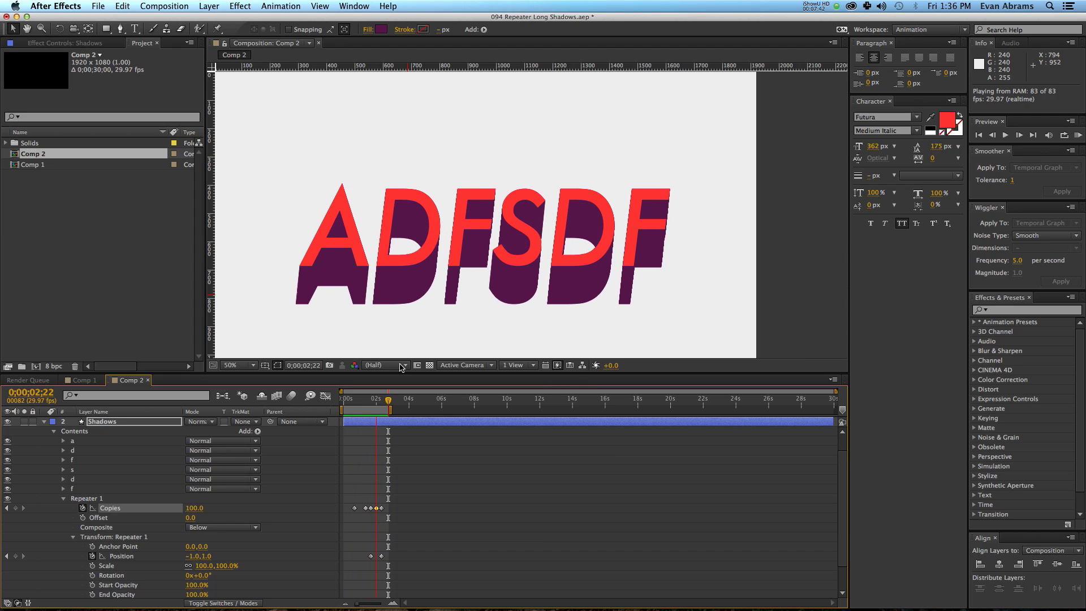
click(389, 387)
drag(383, 399, 375, 400)
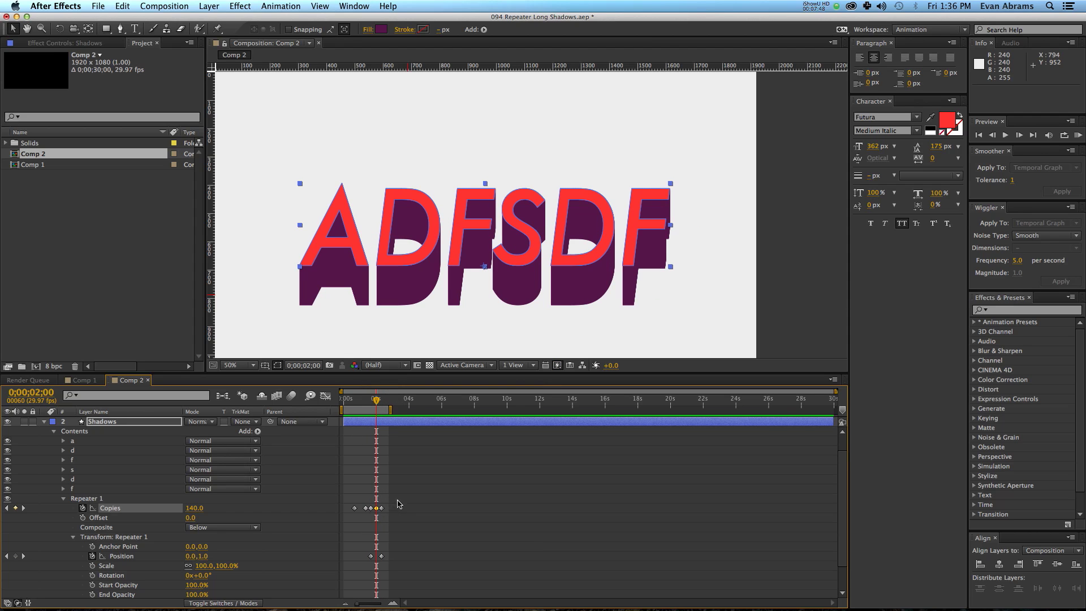
- Select the Copies and Position keyframes and apply Keyframe Assistant > Easy Ease
drag(398, 504, 337, 570)
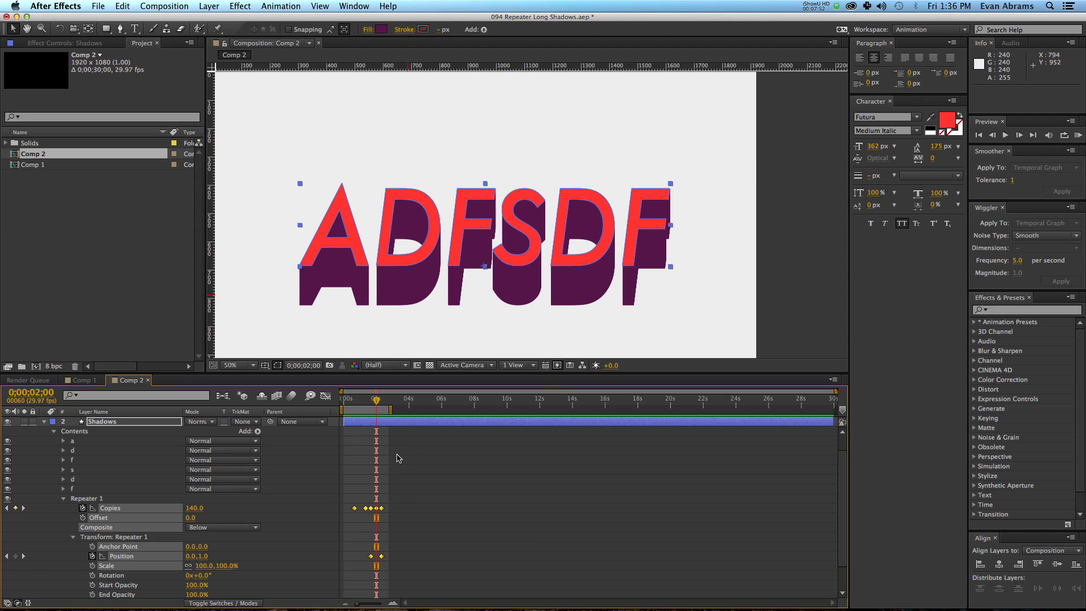
click(287, 5)
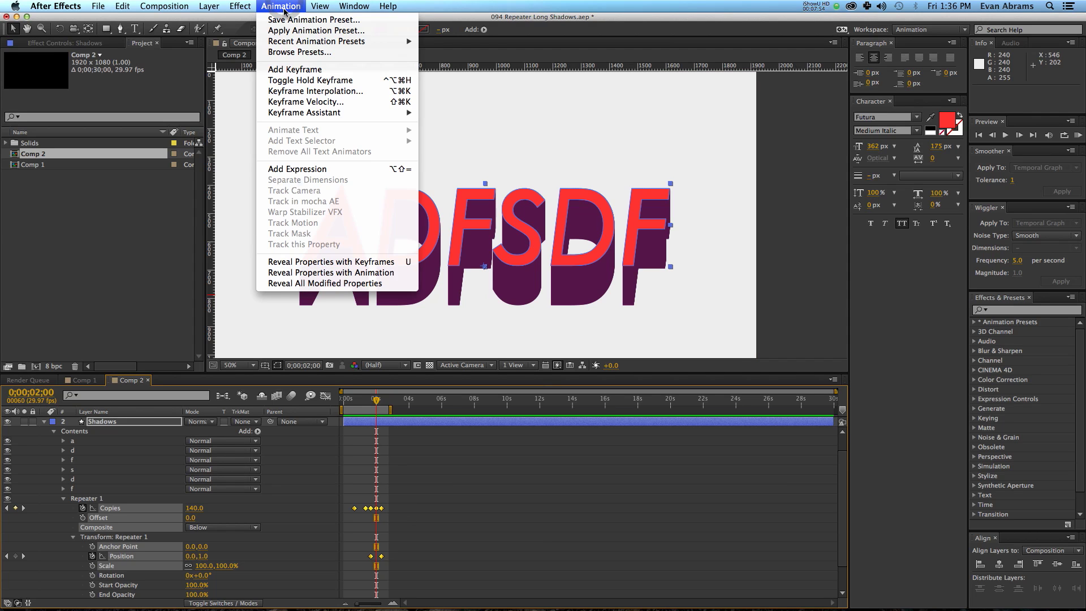
mouse_move(291, 117)
right_click(375, 508)
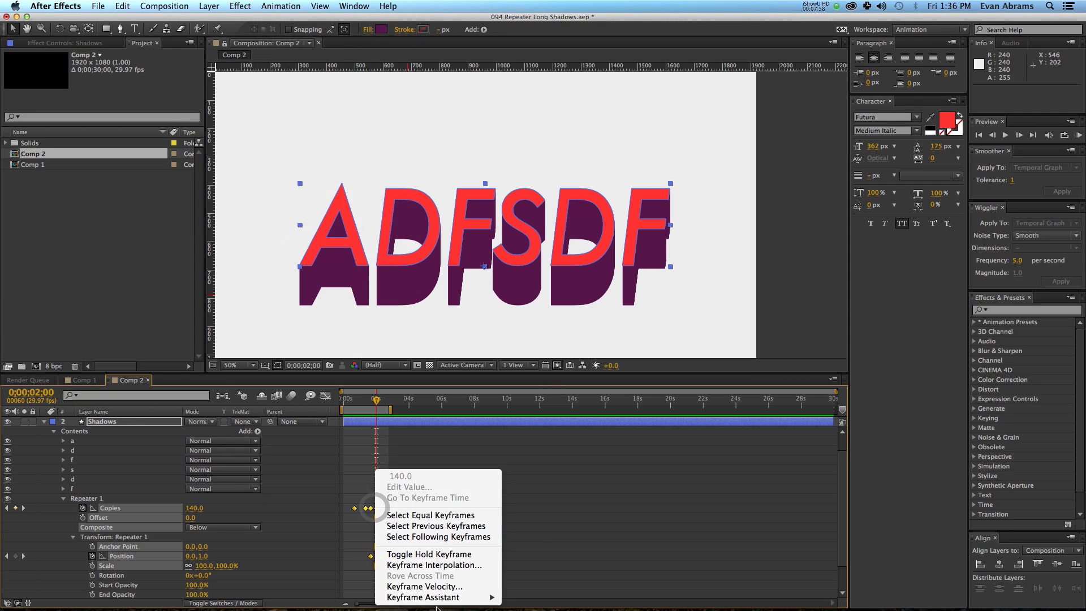
mouse_move(436, 599)
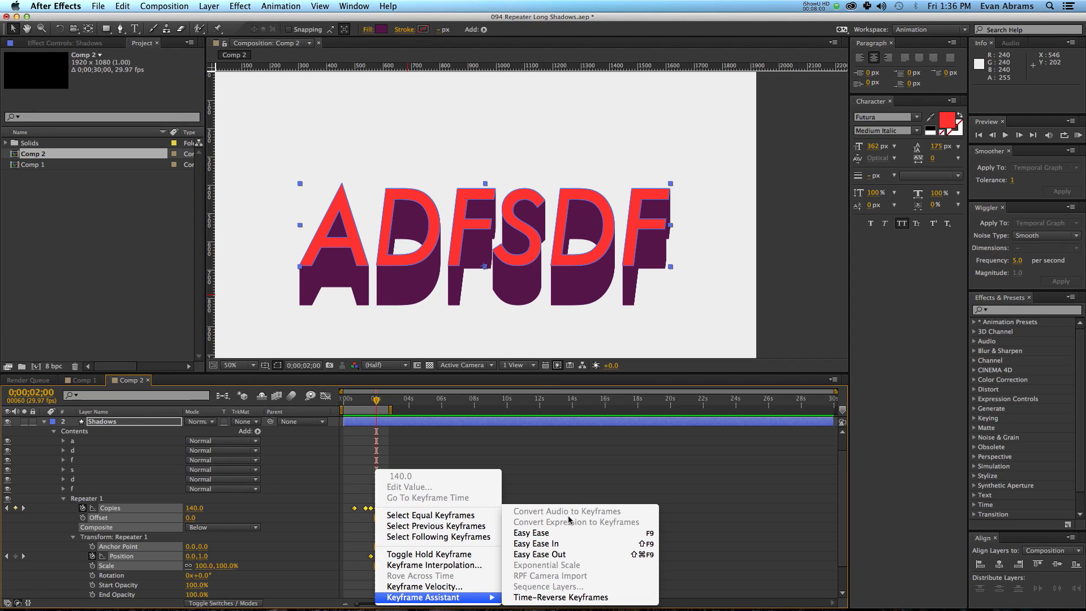
click(559, 532)
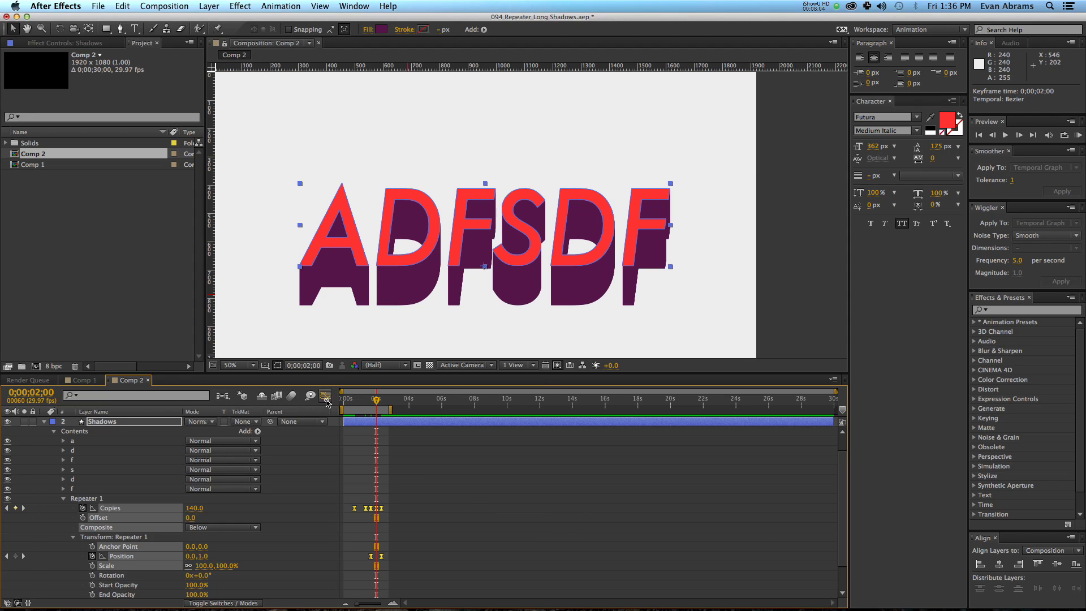
- Show the keyframes as a fitted speed graph and steepen the first speed peak to about 600
click(325, 396)
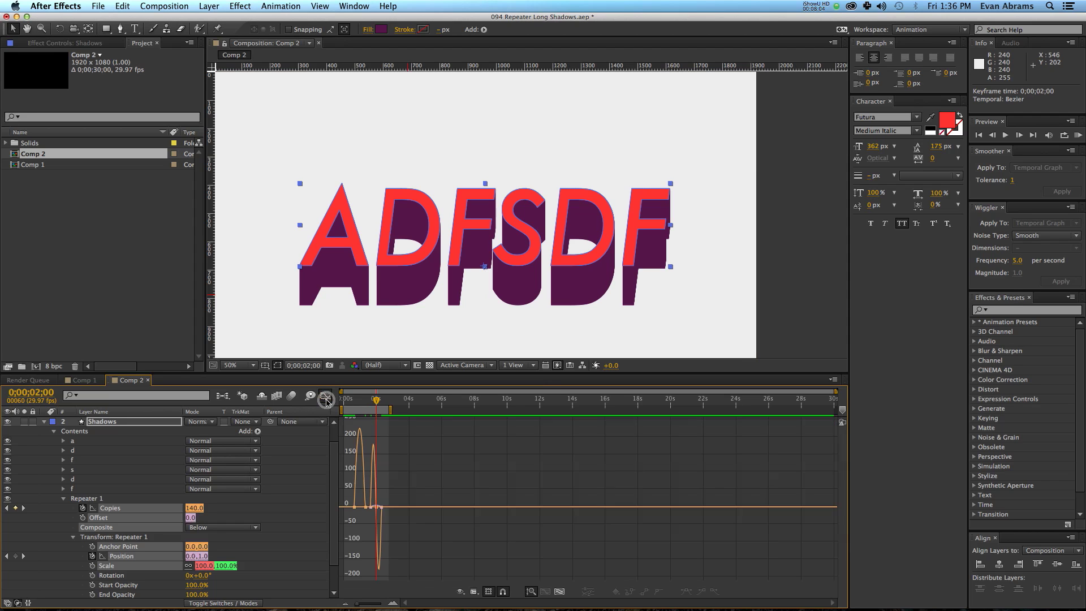
click(560, 590)
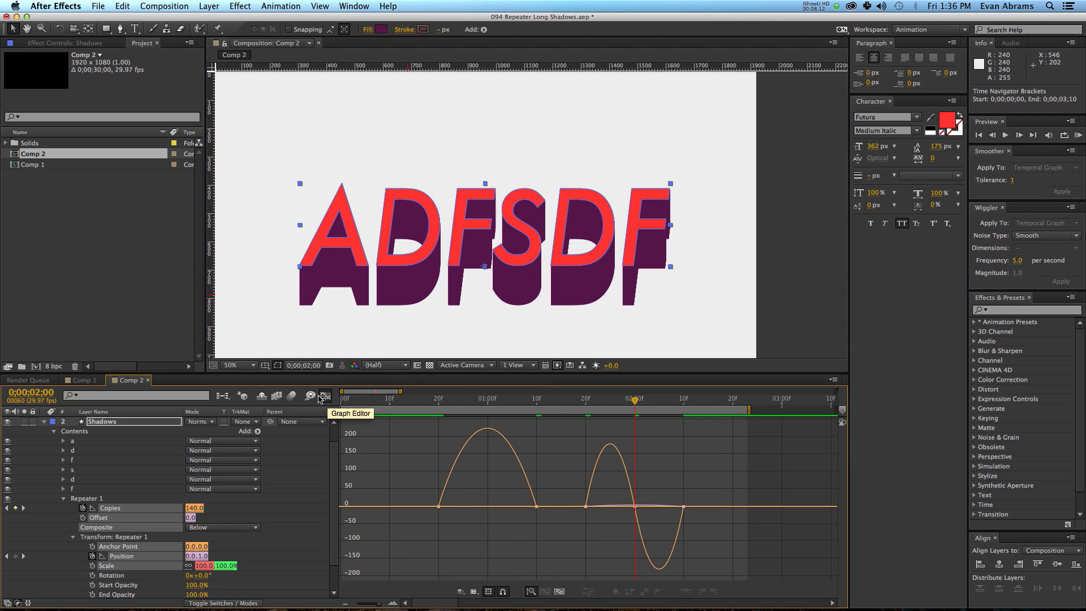
click(461, 591)
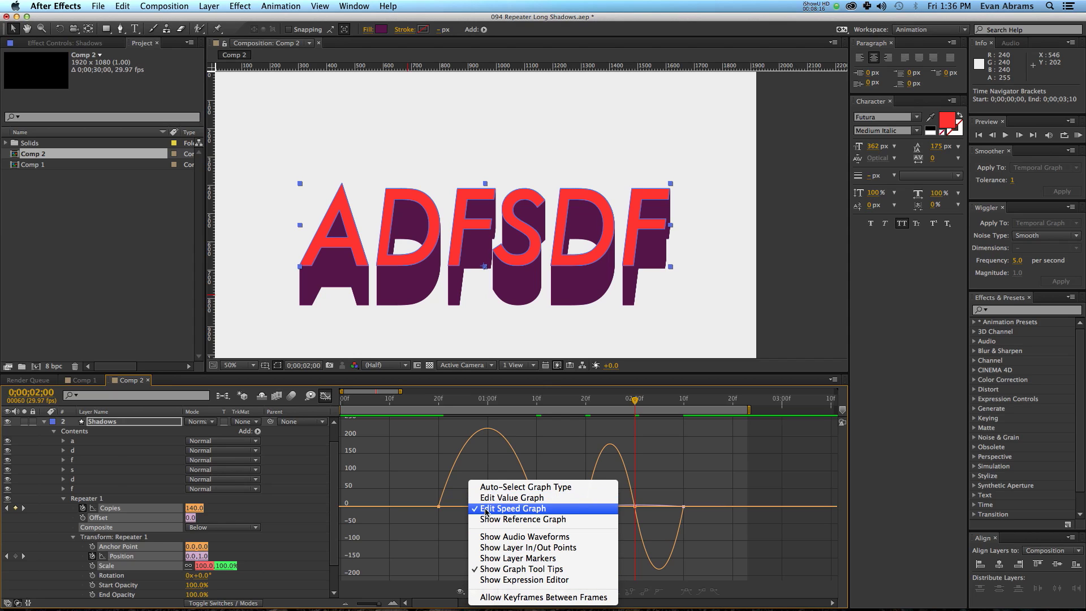
click(442, 561)
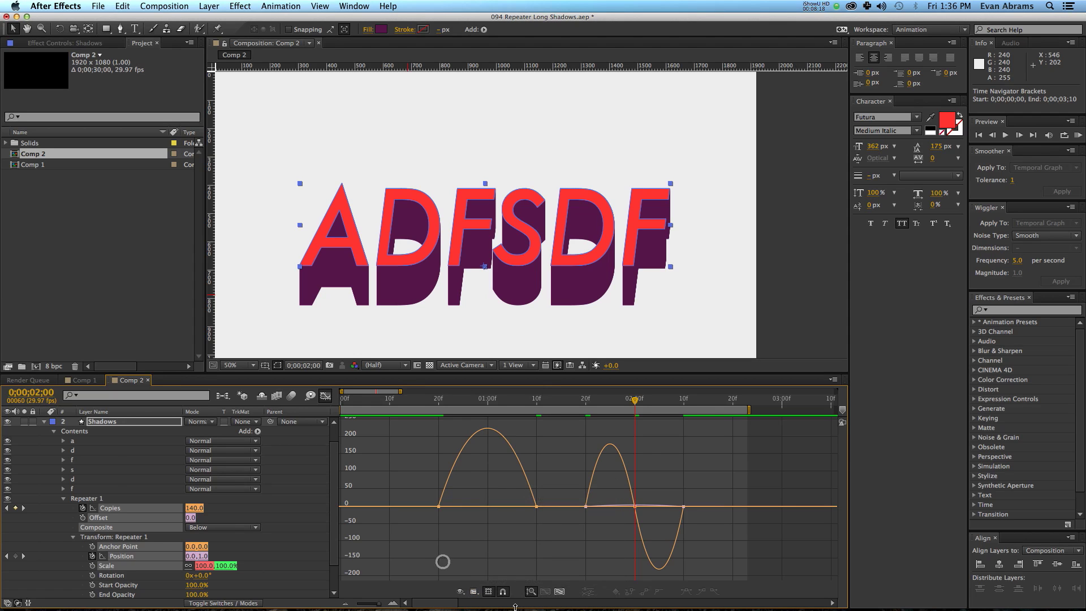
click(536, 505)
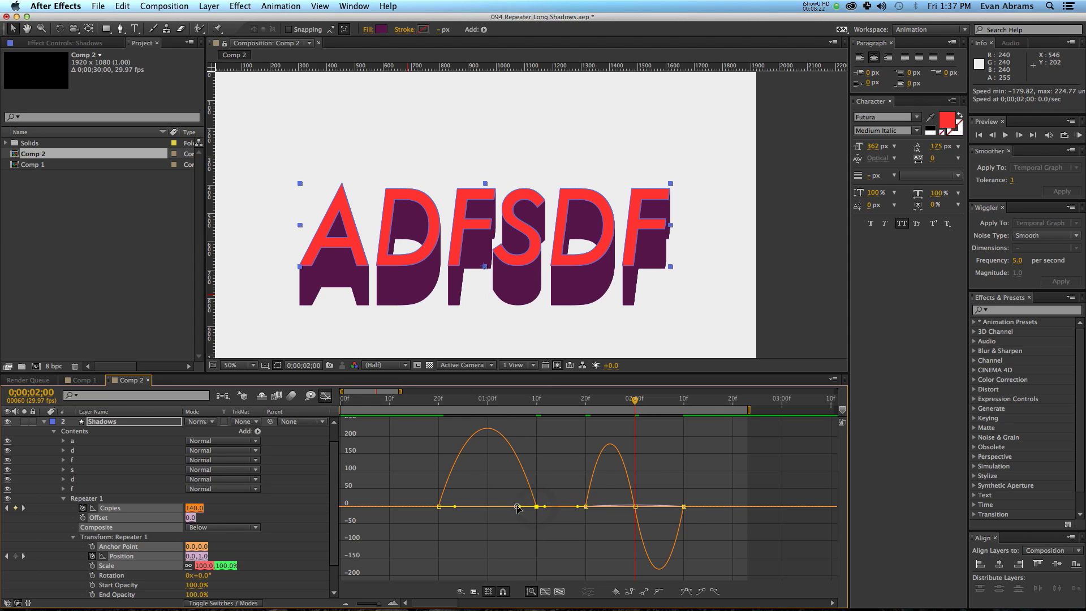
drag(518, 507, 446, 463)
- Preview the animation from frame 0;00;00;20
click(446, 399)
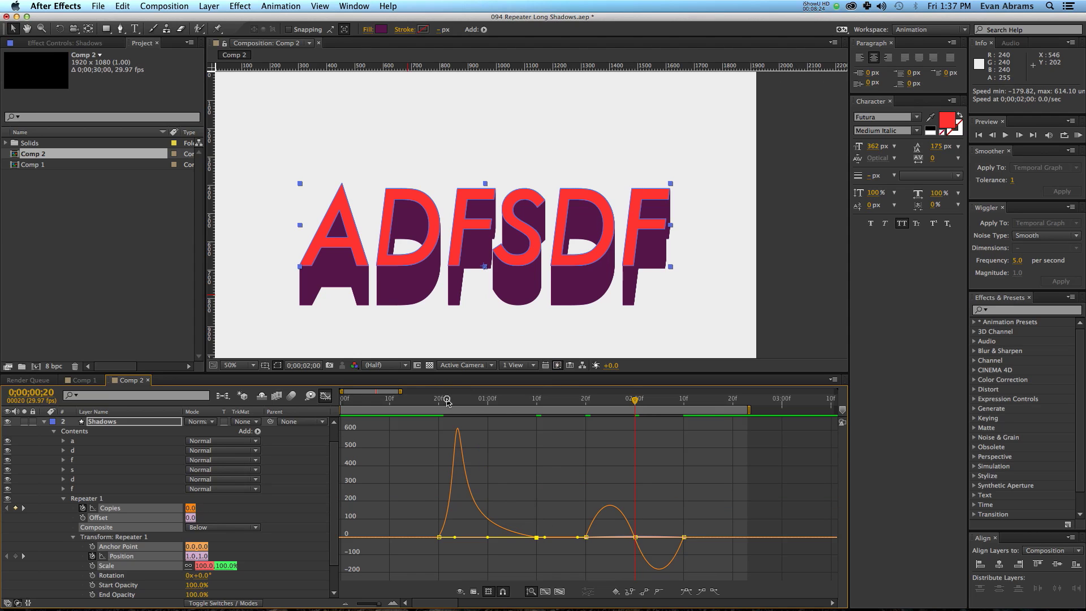
key(space)
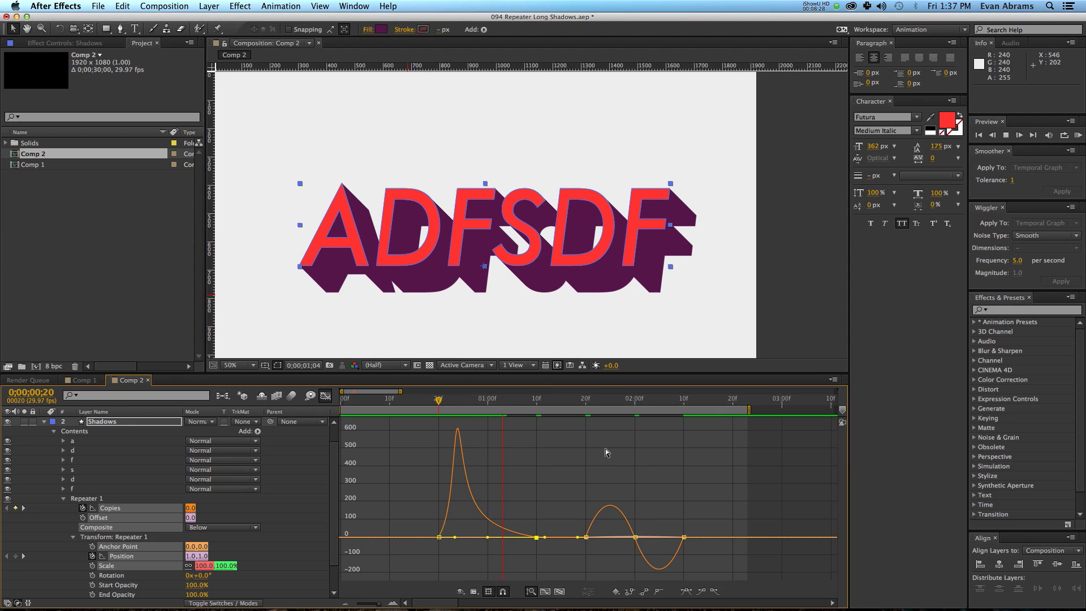
key(space)
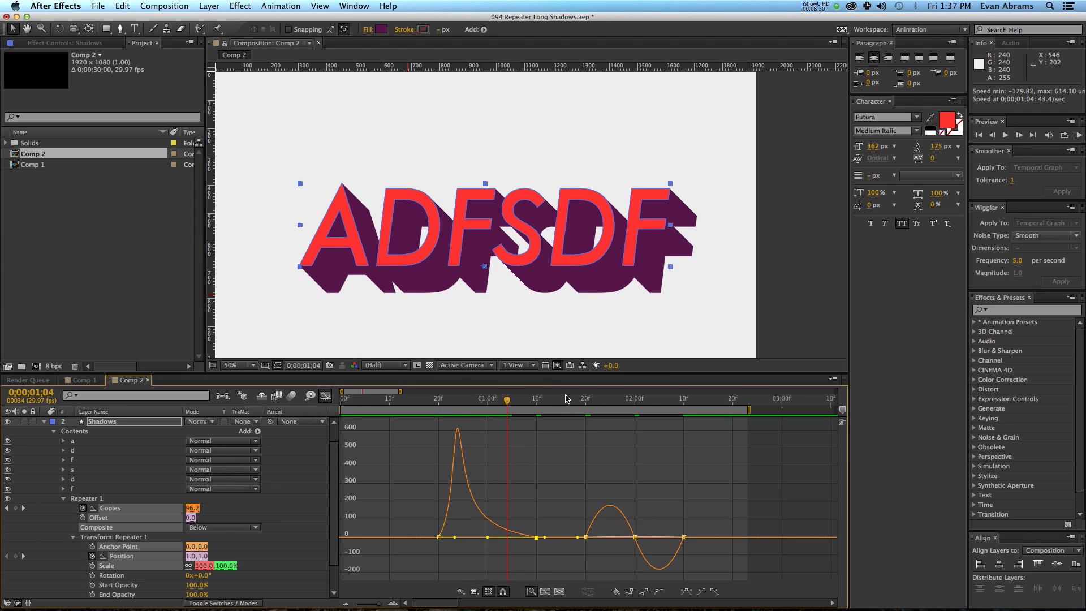
- Apply Easy Ease to the middle Copies keyframe near 0;00;01;21 and preview again
drag(586, 398, 590, 398)
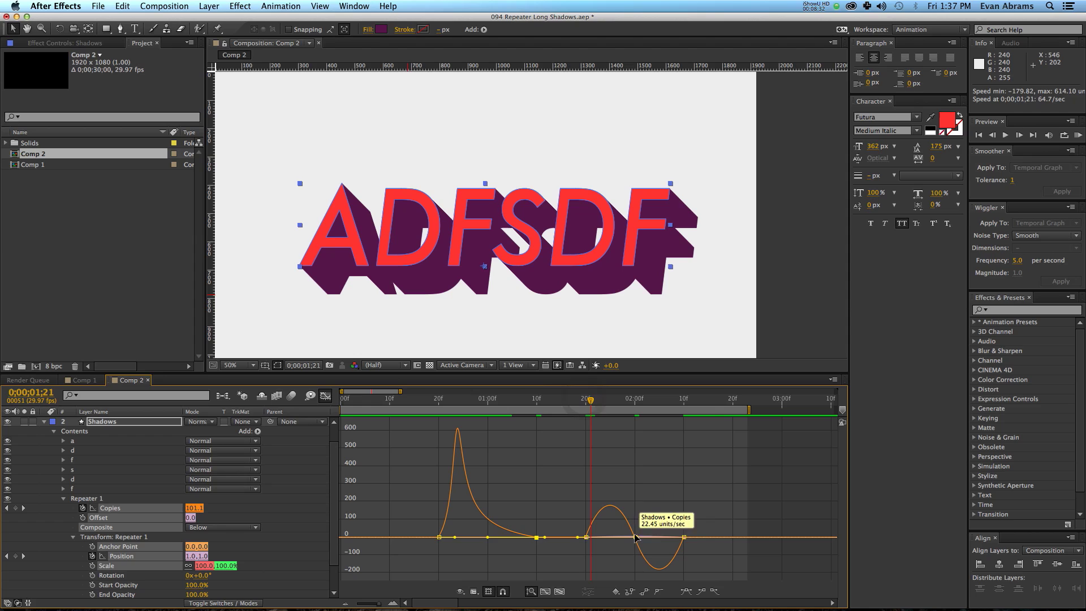
super+click(635, 537)
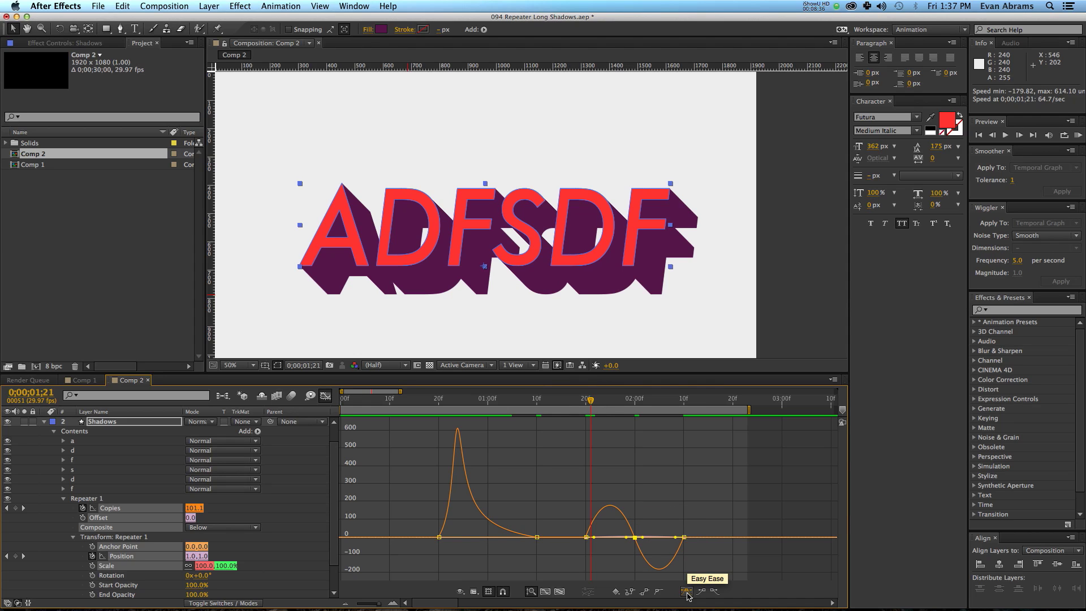
click(657, 592)
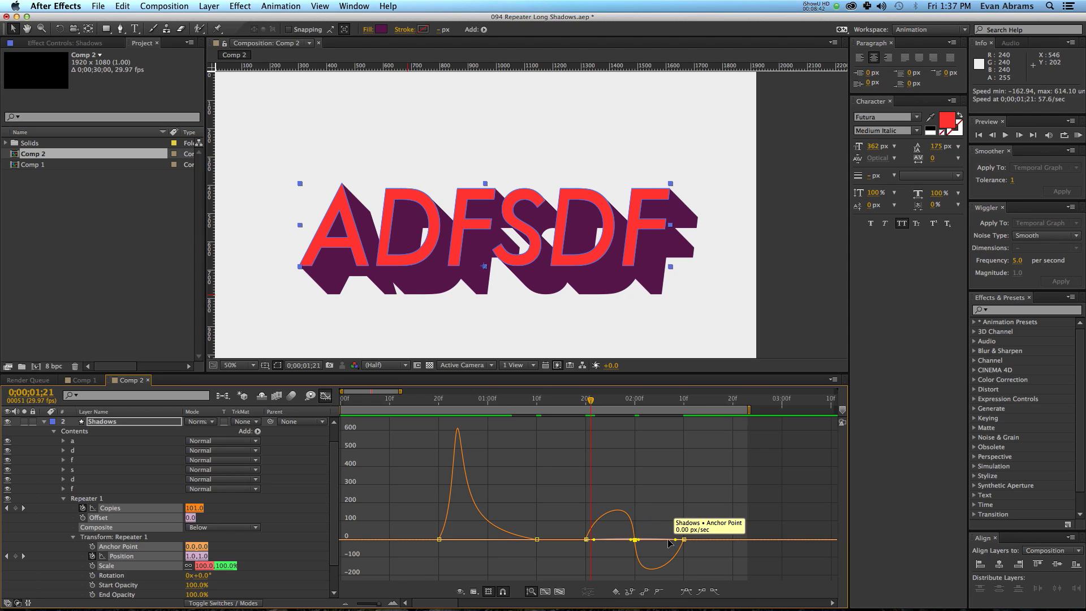
key(space)
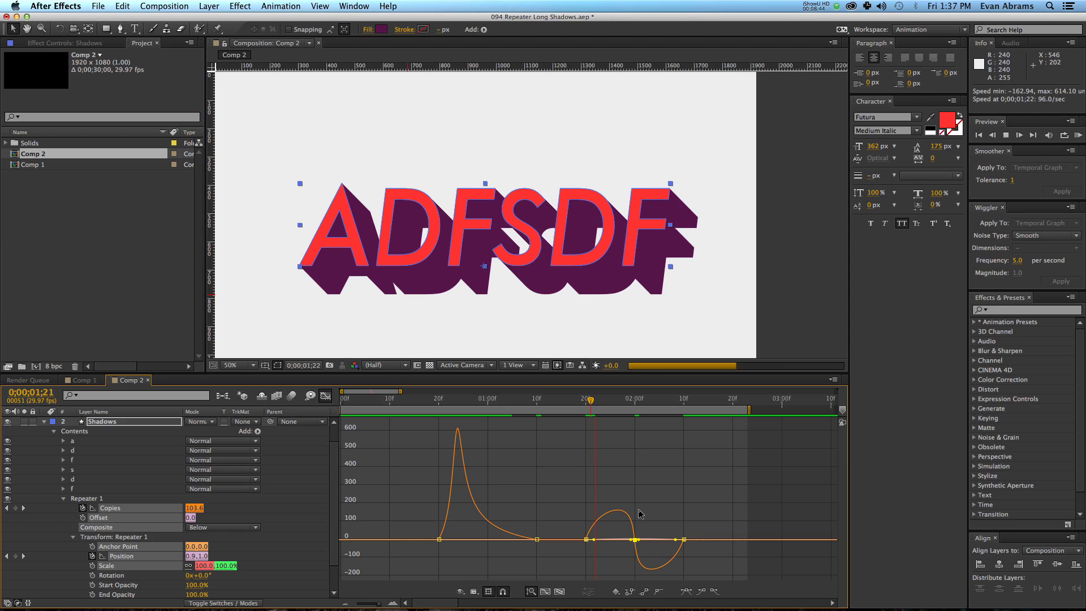
key(space)
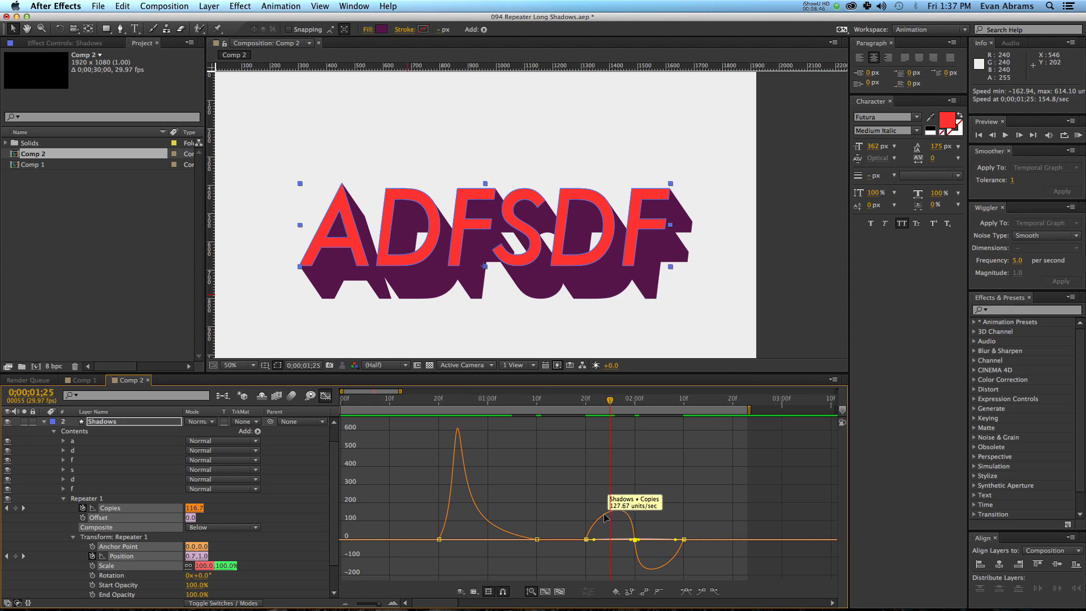
- Switch to the value graph, try reshaping the ease into the 100 Copies keyframe, then undo
click(480, 595)
click(515, 501)
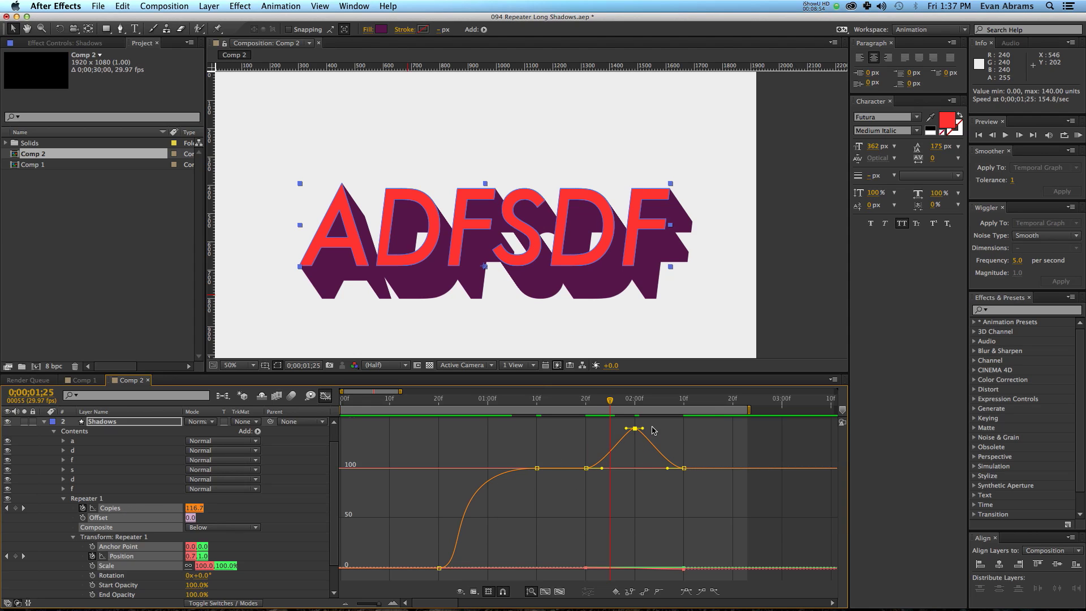
drag(602, 470, 562, 434)
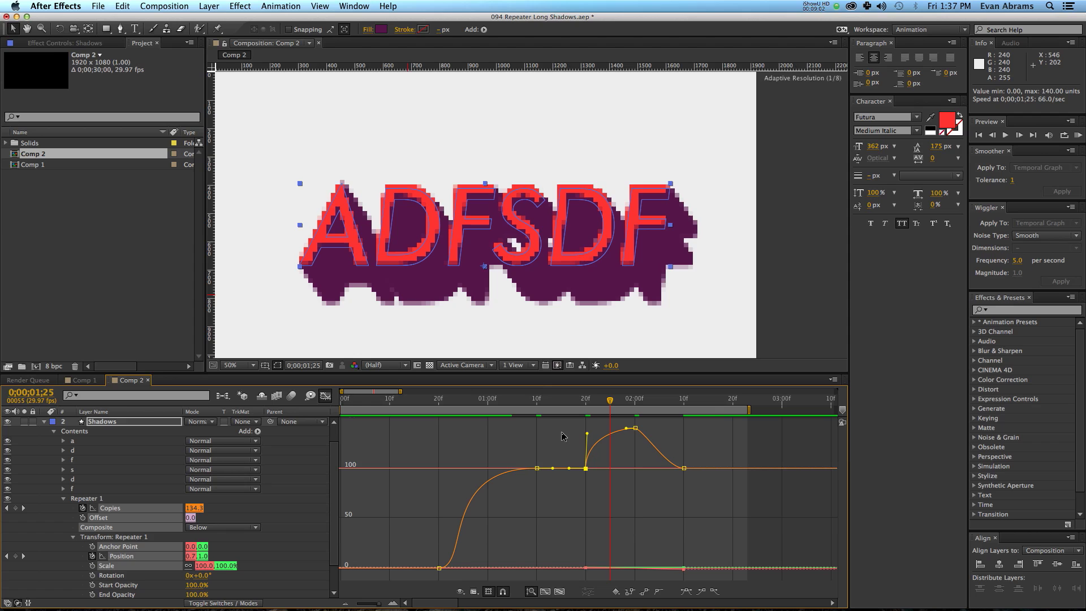
key(cmd+z)
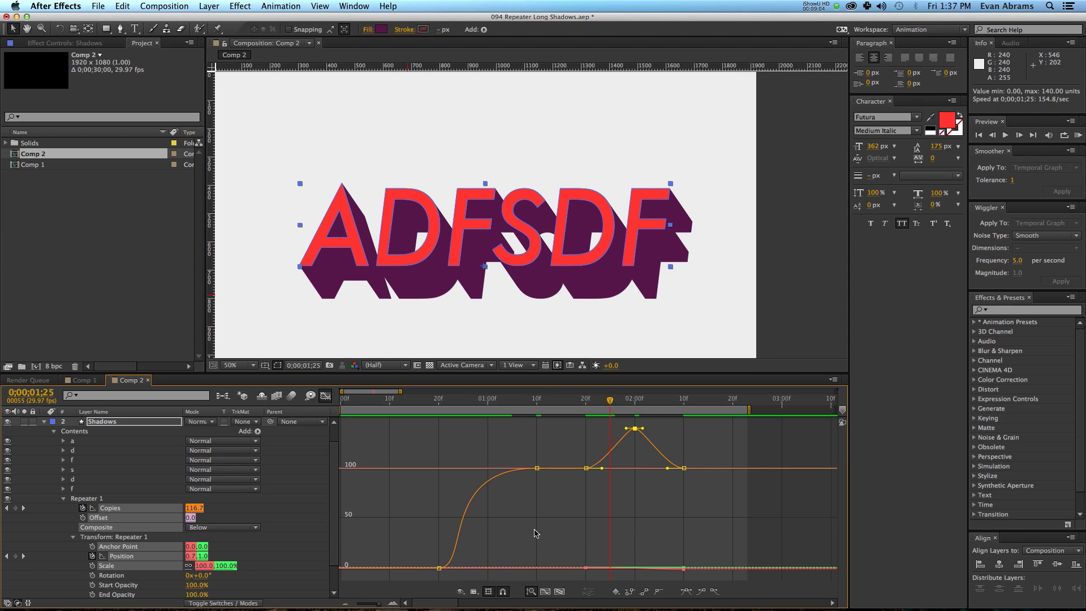
- Show the Position property's speed curve fitted to the graph area
click(293, 504)
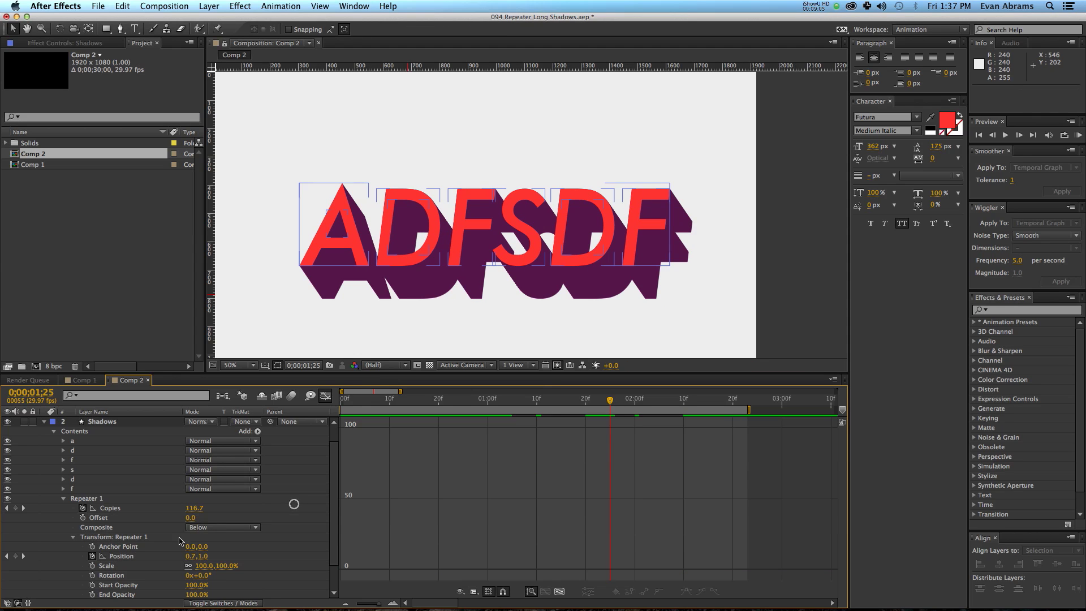
click(144, 556)
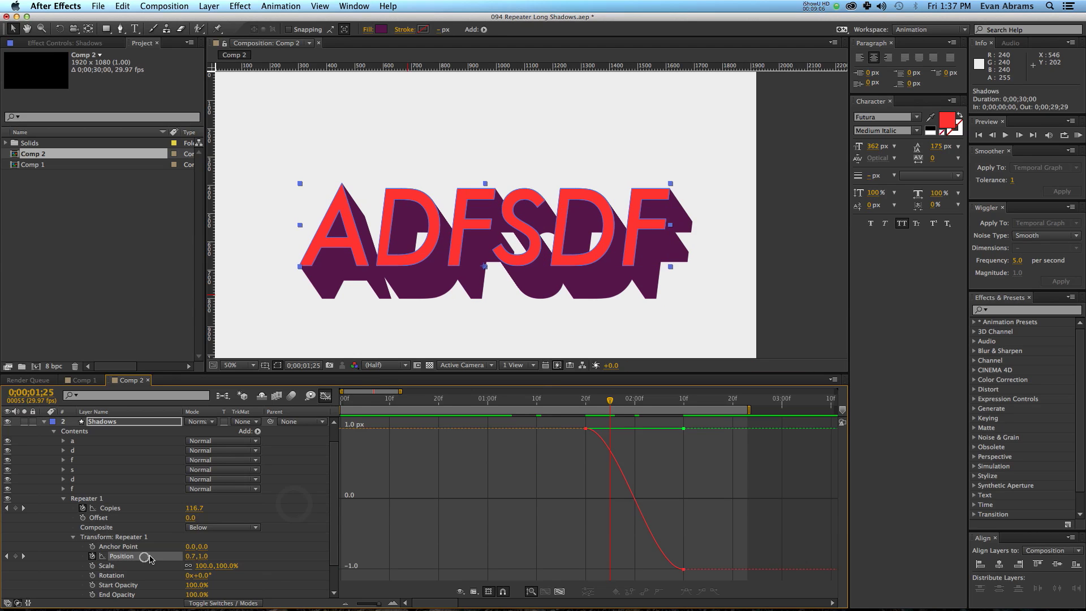
click(547, 591)
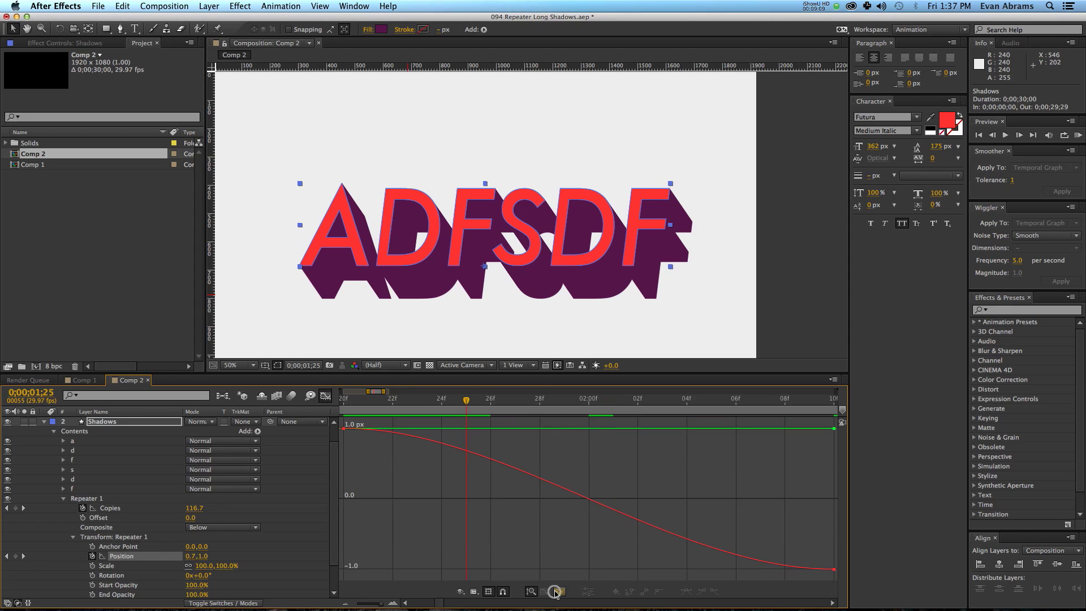
click(487, 591)
click(509, 505)
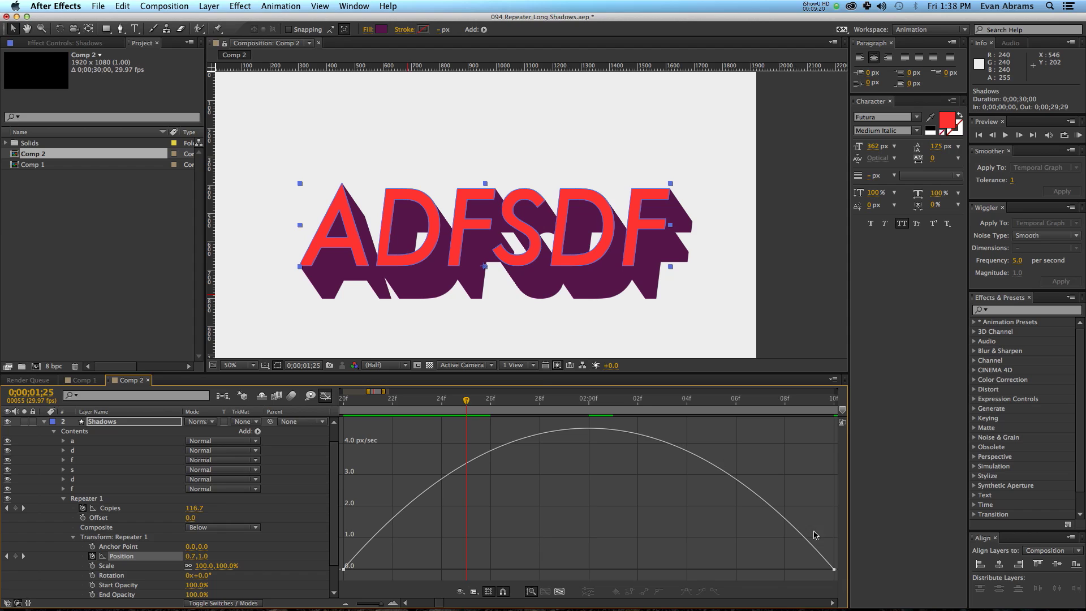
- Display Copies as a value curve rising from 100 to 140 and back
click(115, 511)
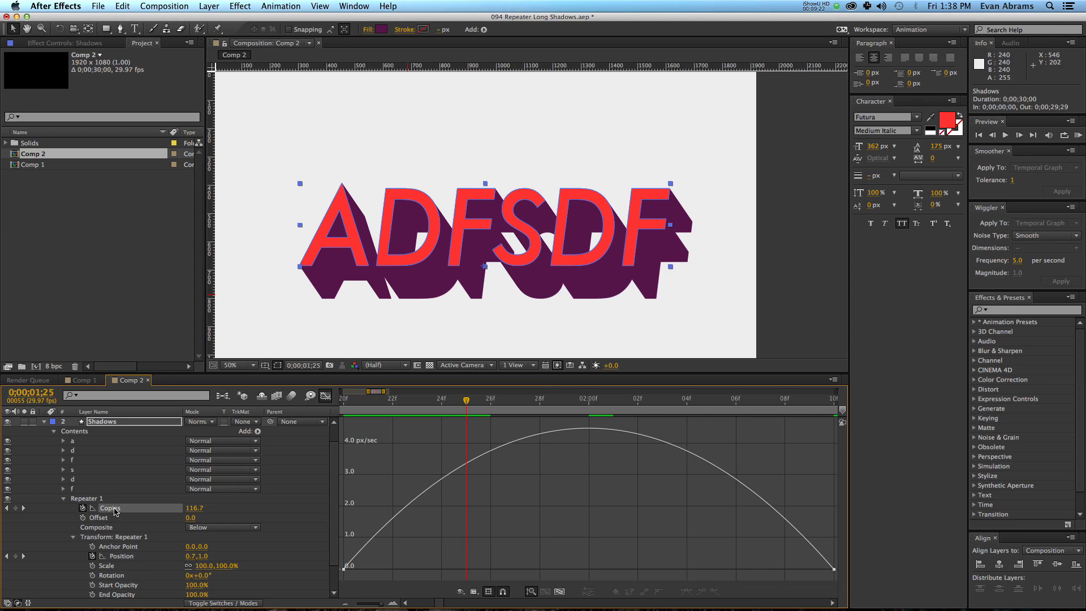
click(474, 591)
click(503, 500)
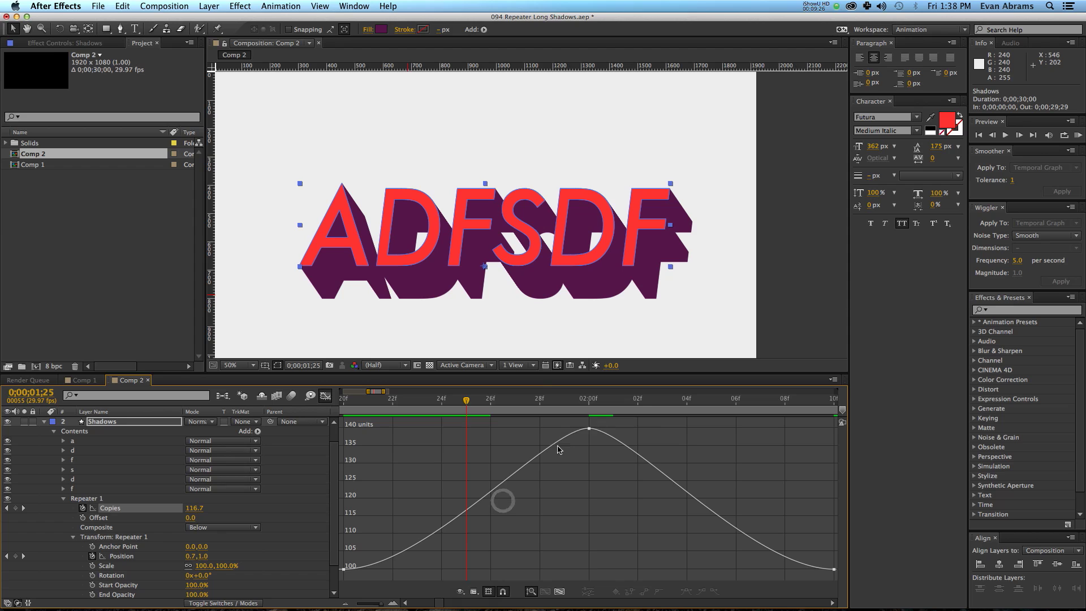
click(348, 569)
drag(425, 569, 426, 501)
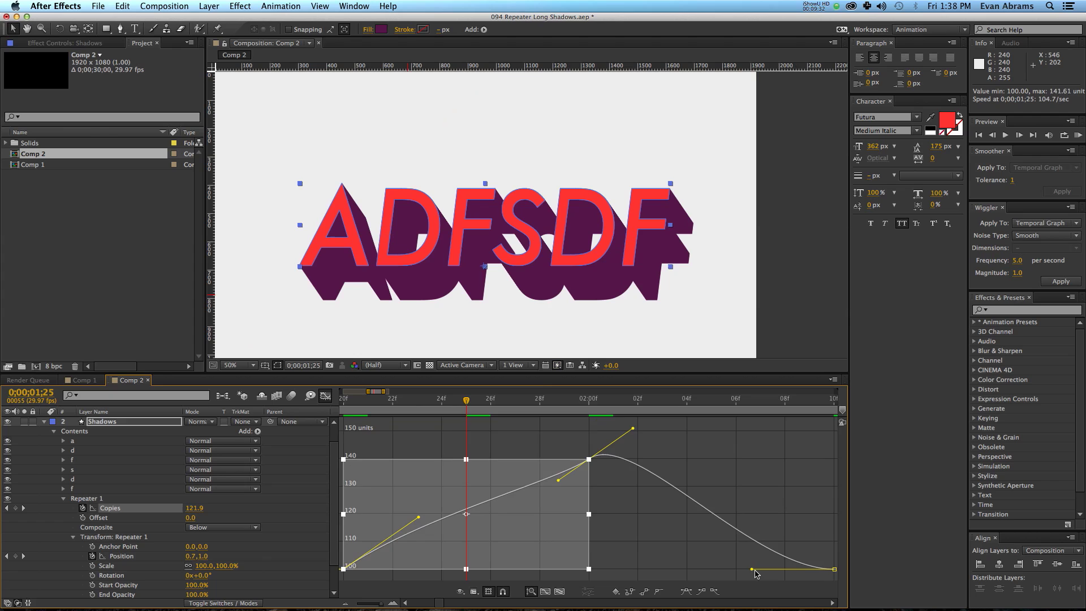
click(752, 570)
key(super+z)
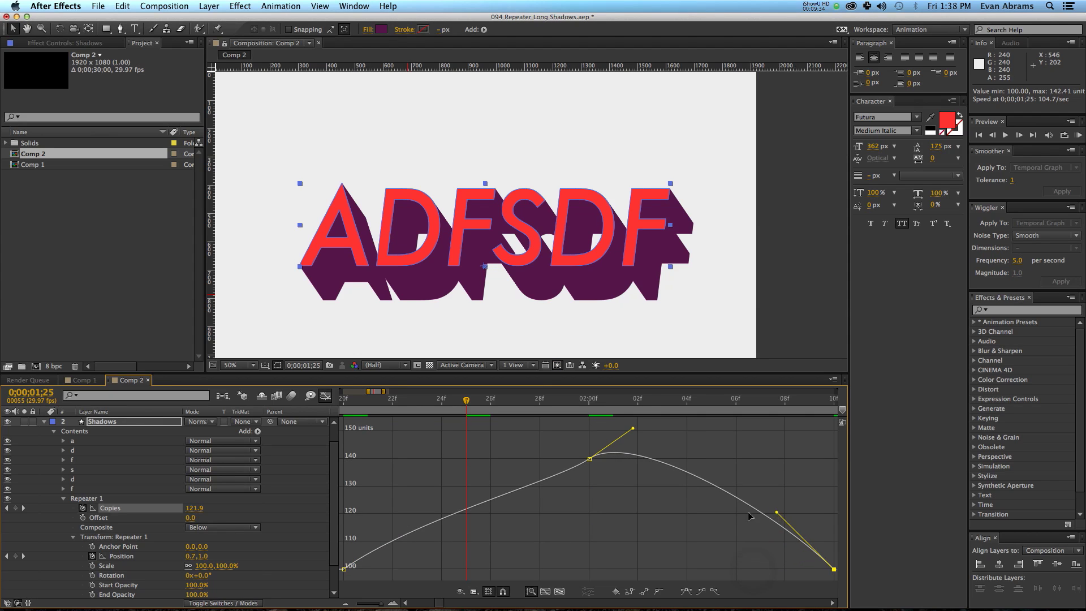
key(super+z)
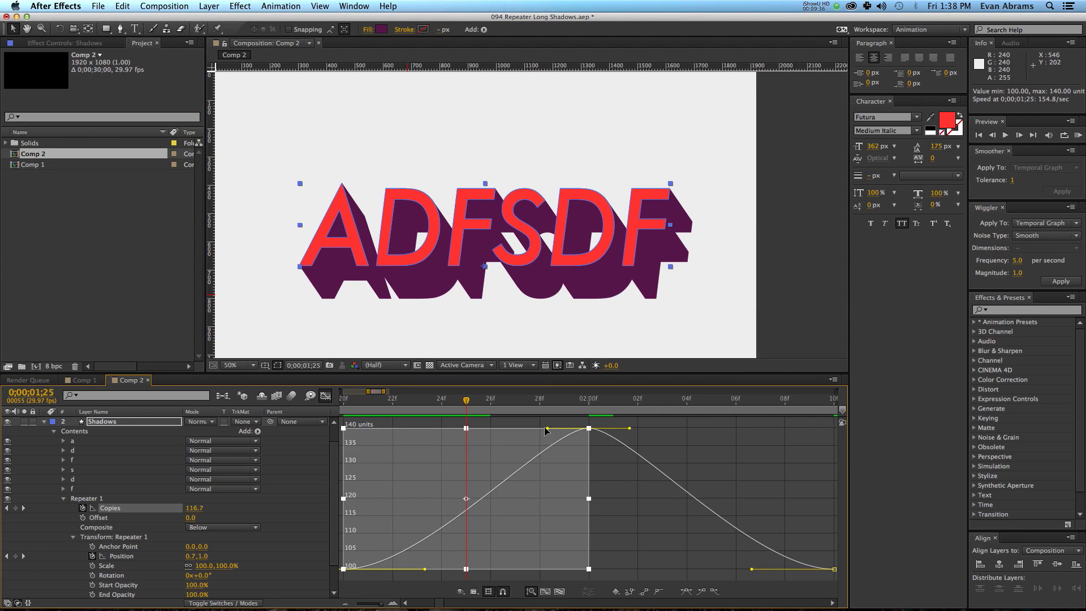
click(626, 479)
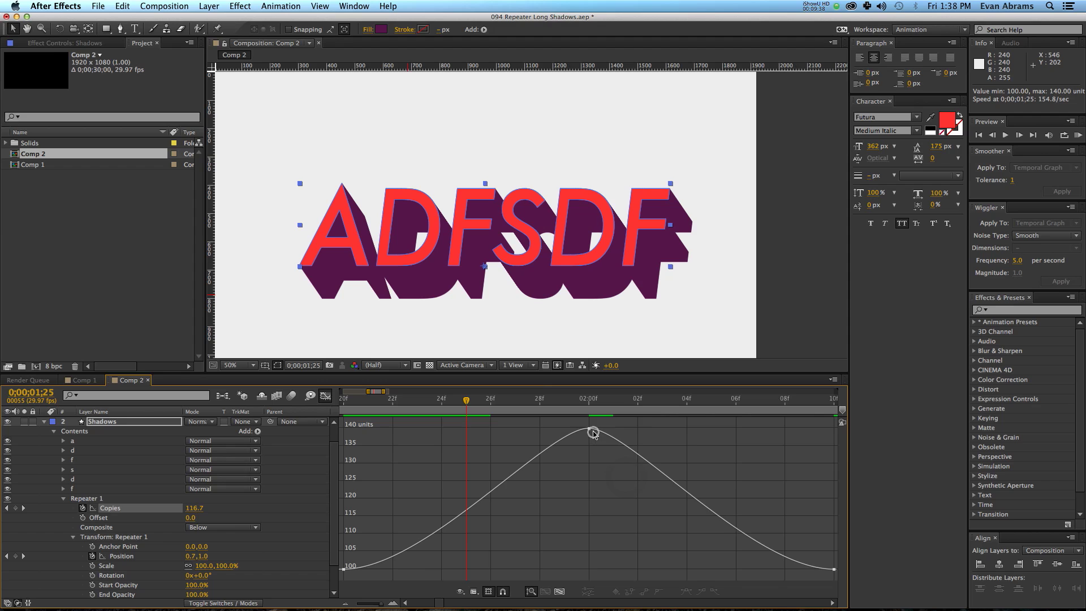
click(593, 433)
mouse_move(545, 428)
mouse_down()
mouse_move(493, 432)
mouse_move(537, 431)
mouse_up()
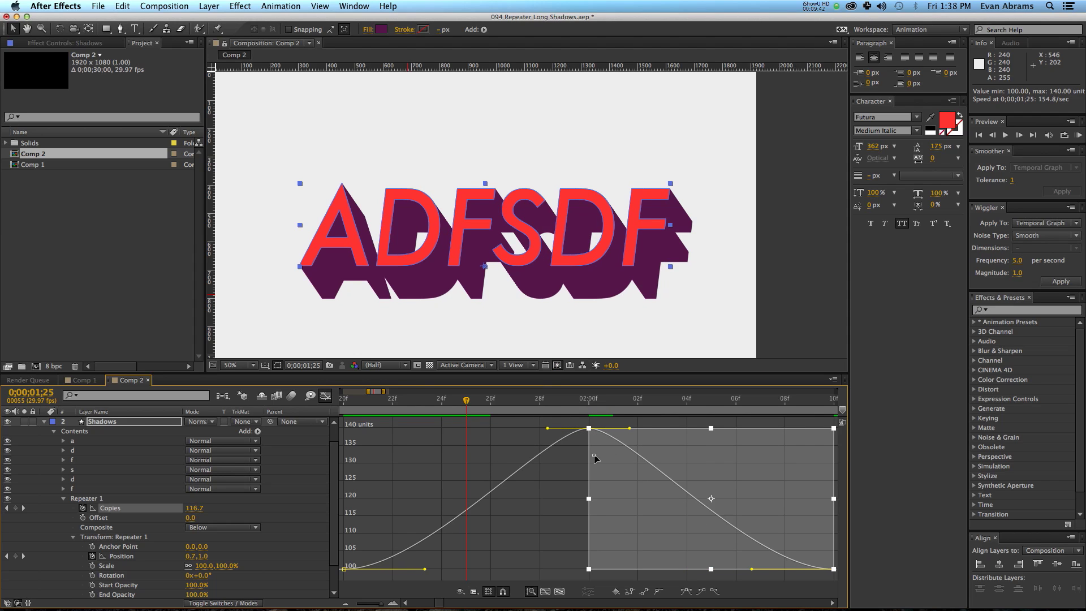
click(563, 471)
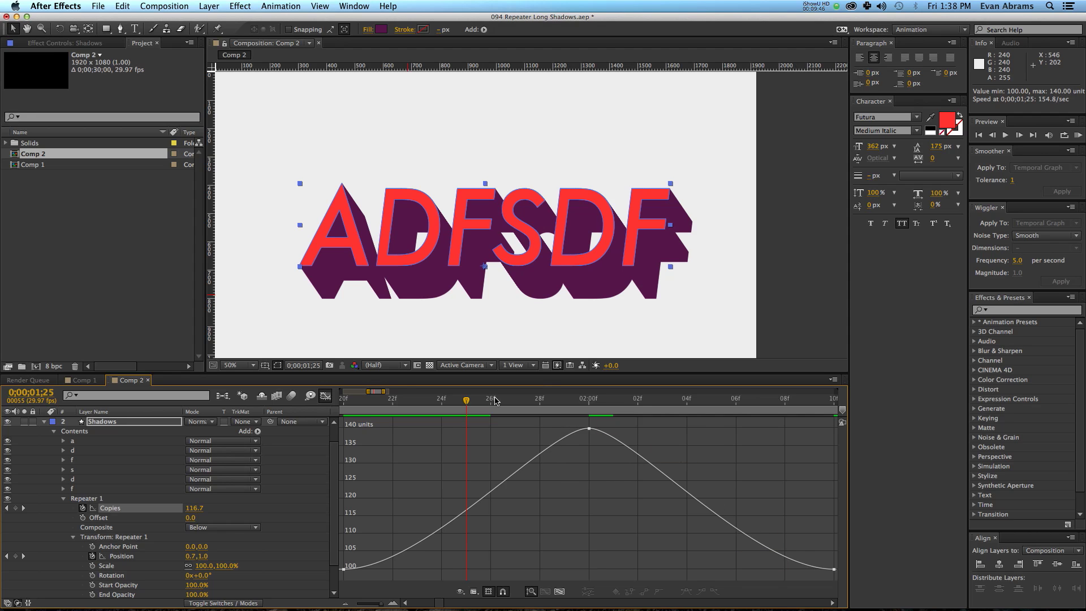
key(comma)
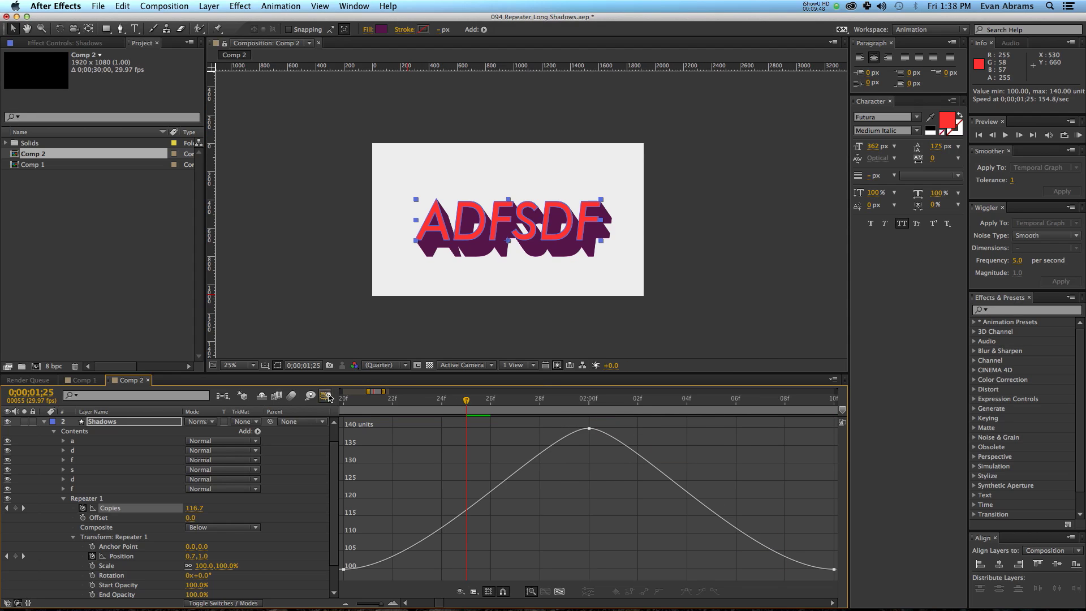
- Return to the keyframe timeline, zoom out, RAM-preview, and stop at 0;00;01;29
click(326, 397)
key(minus)
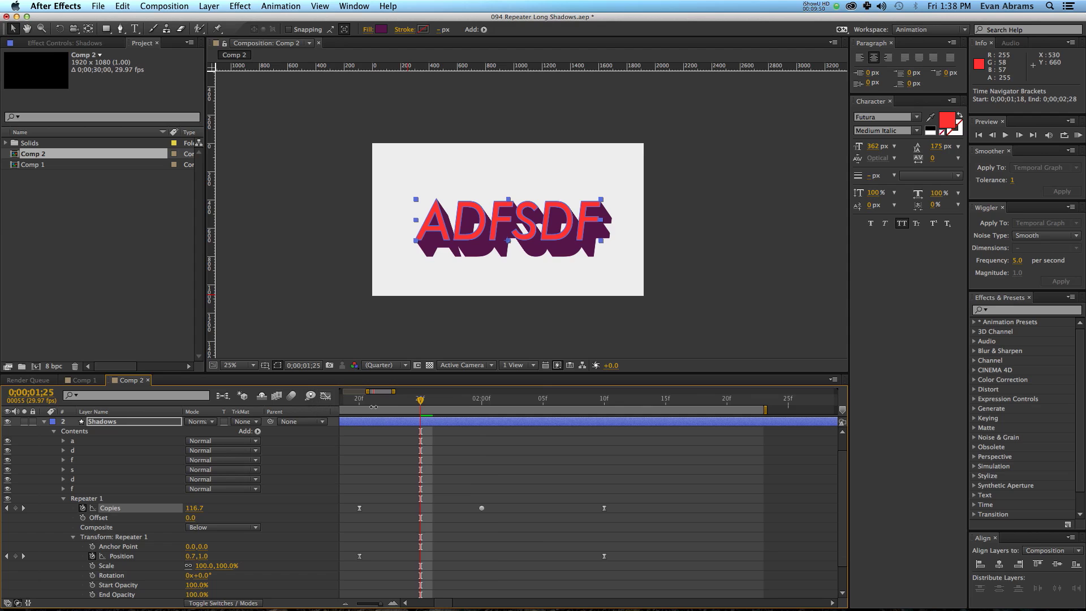
key(KP_0)
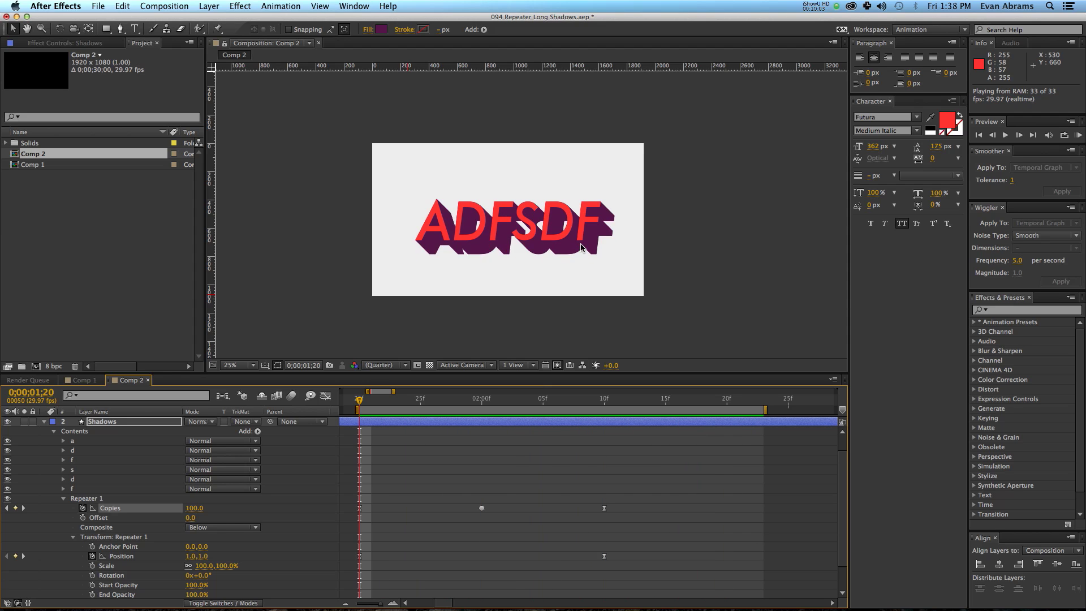
key(space)
drag(515, 399, 472, 420)
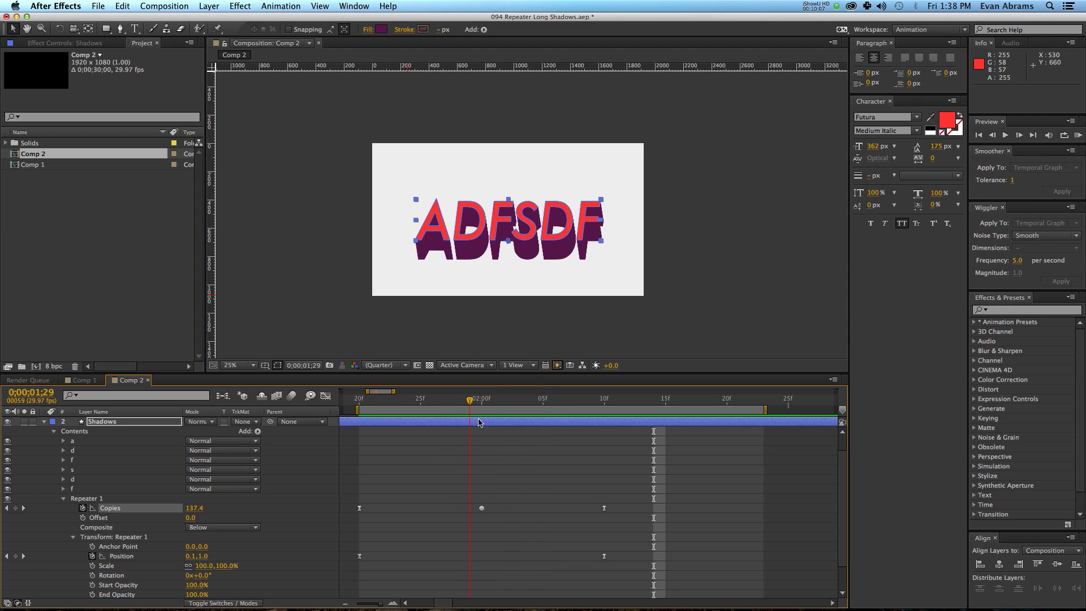
click(493, 470)
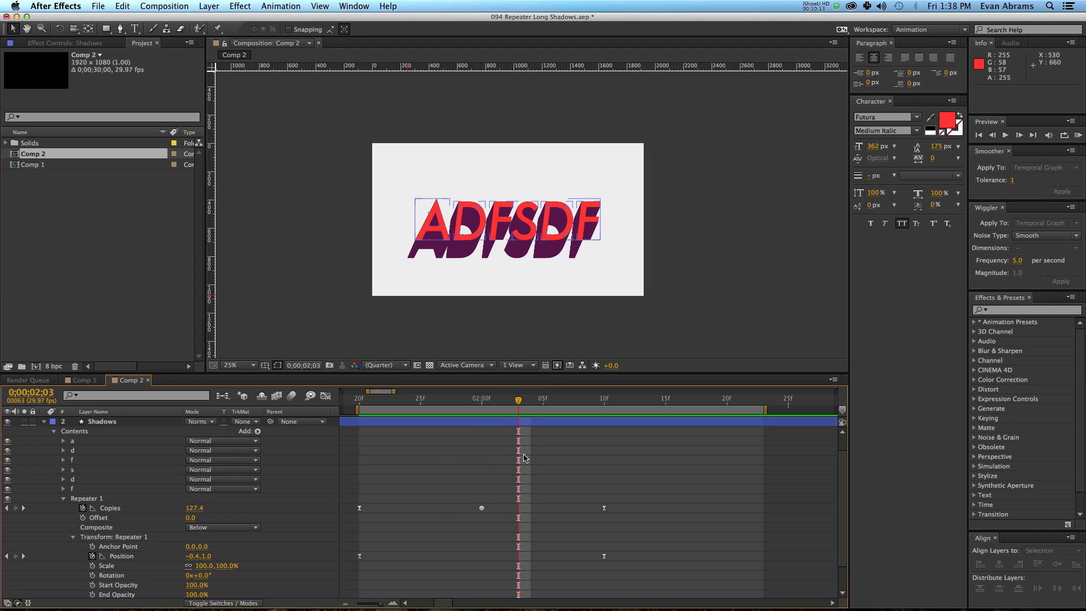
- Zoom the timeline further out, play the animation again and reselect the Shadows layer
key(minus)
key(minus)
click(463, 406)
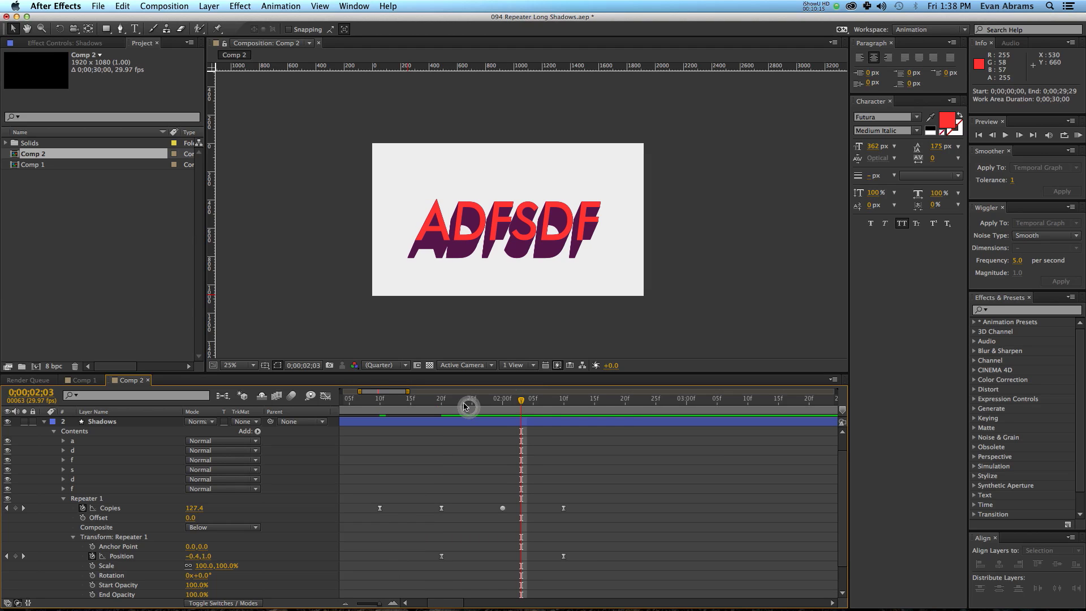
drag(463, 406, 615, 418)
key(space)
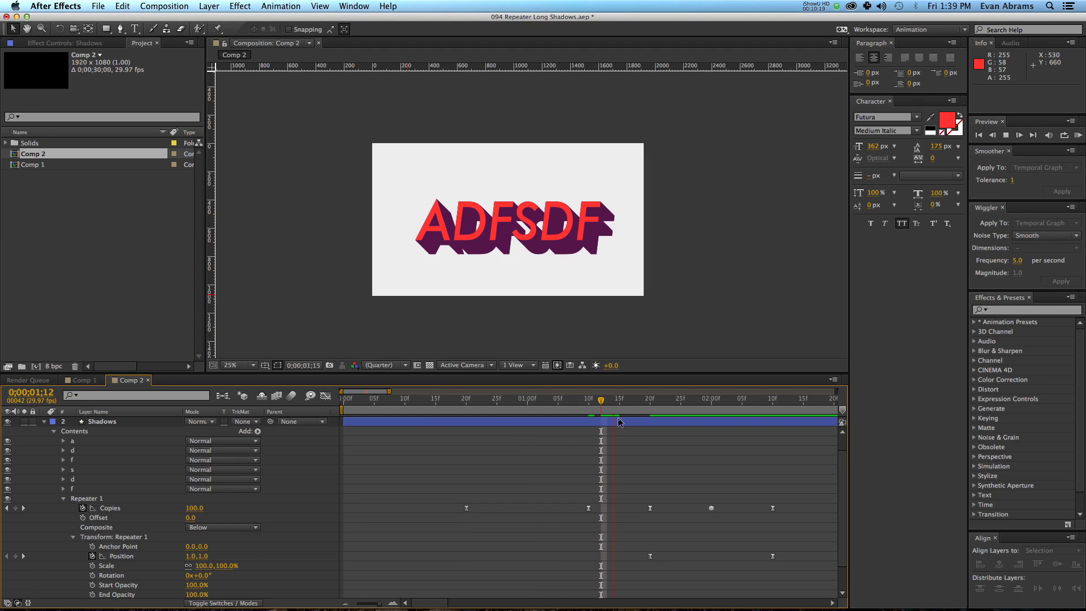
key(space)
click(660, 421)
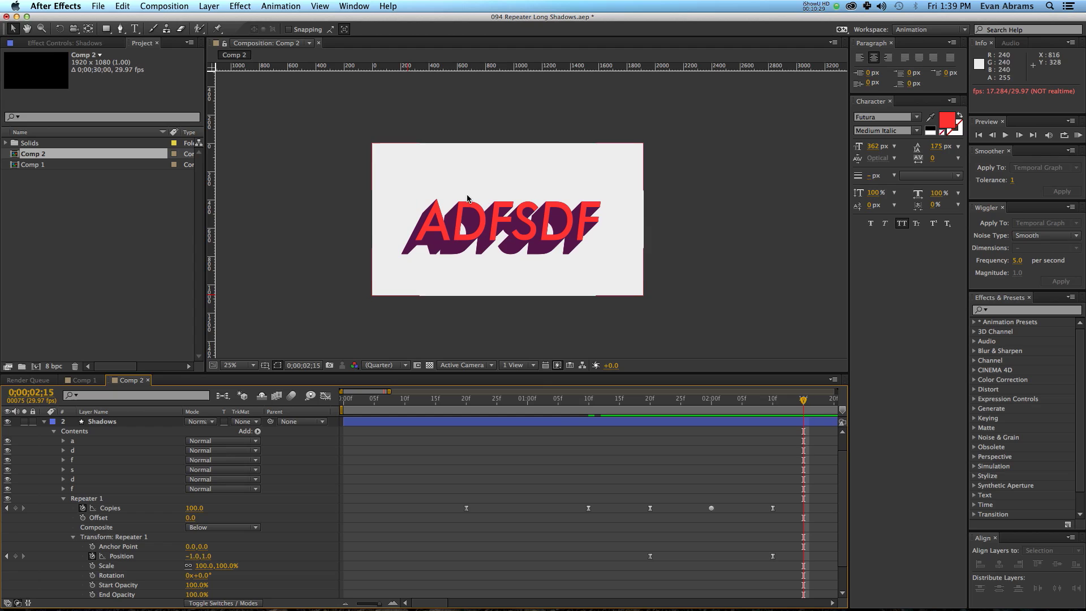
scroll(645, 432, down, 1)
scroll(656, 435, up, 2)
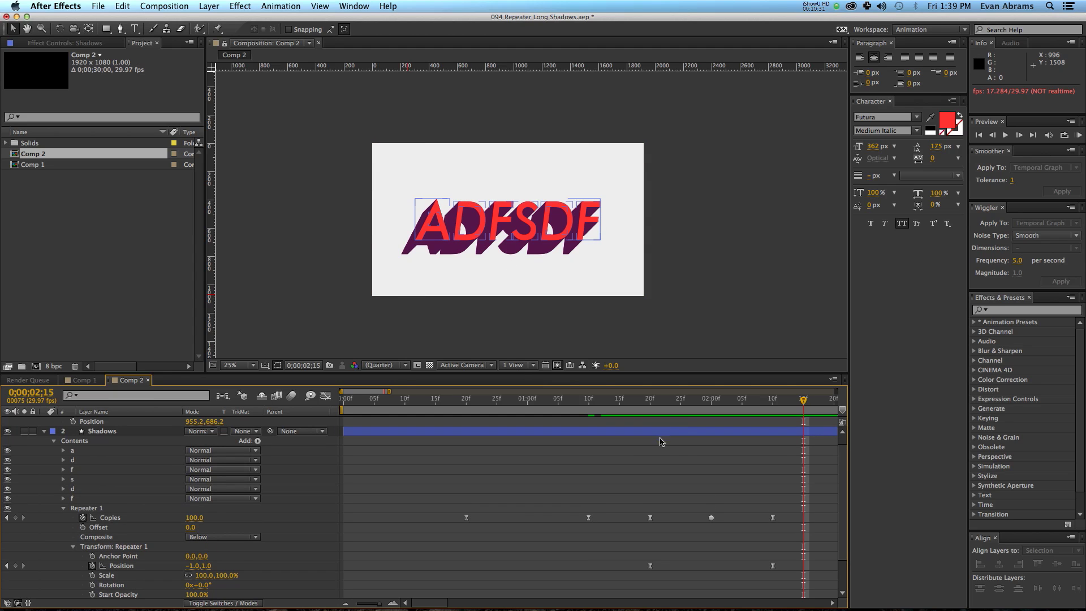
scroll(650, 441, down, 2)
click(592, 432)
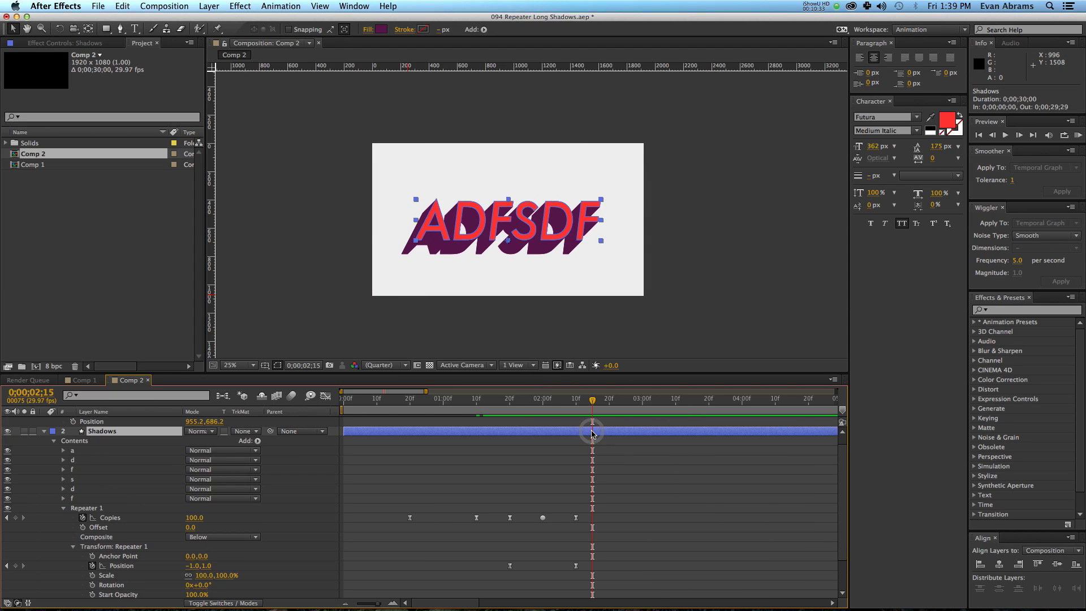
click(496, 456)
scroll(608, 162, up, 4)
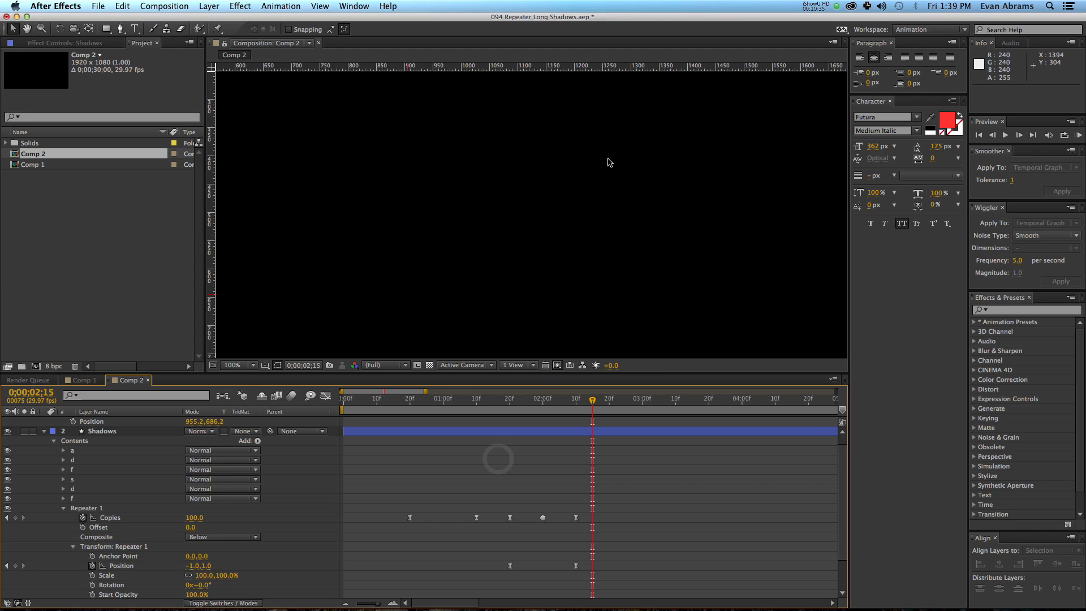
scroll(628, 192, up, 1)
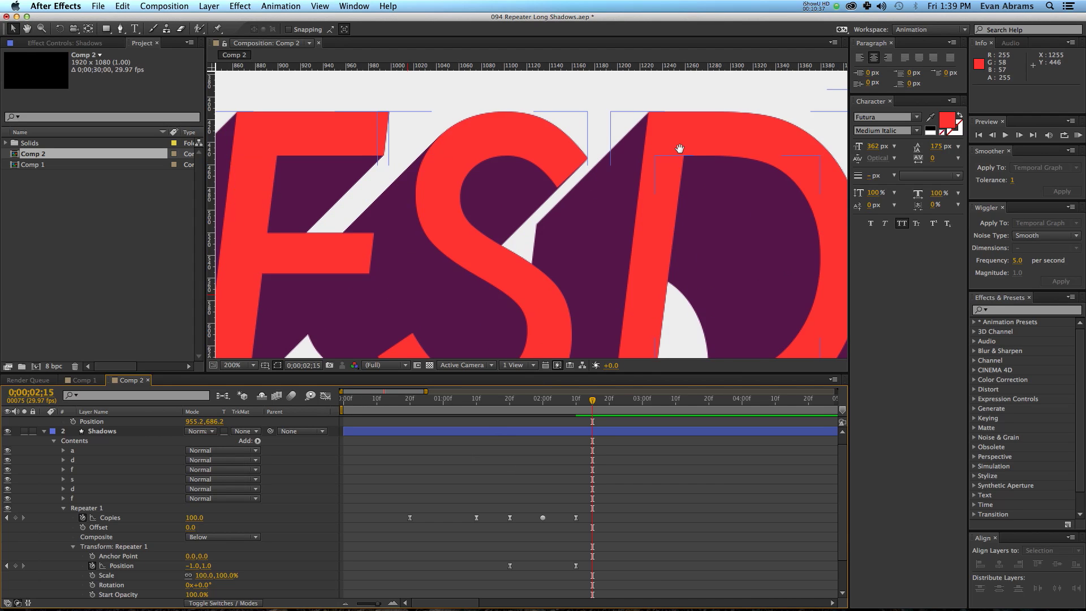
scroll(679, 148, up, 2)
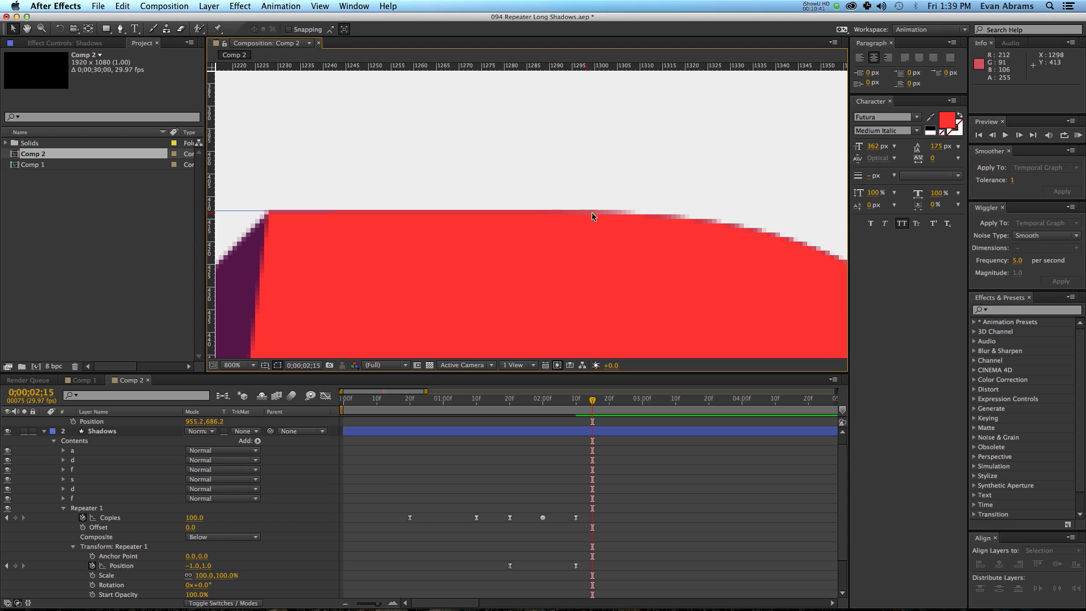
click(44, 432)
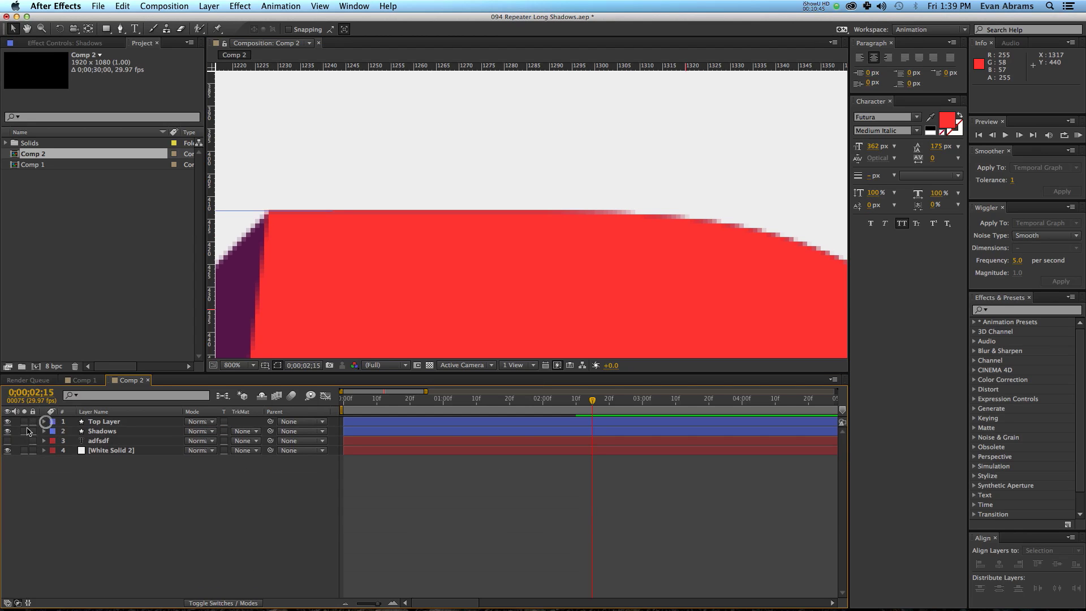
click(7, 431)
click(7, 432)
- Give the Top Layer text a 1 px stroke in FF3A39 red
click(577, 422)
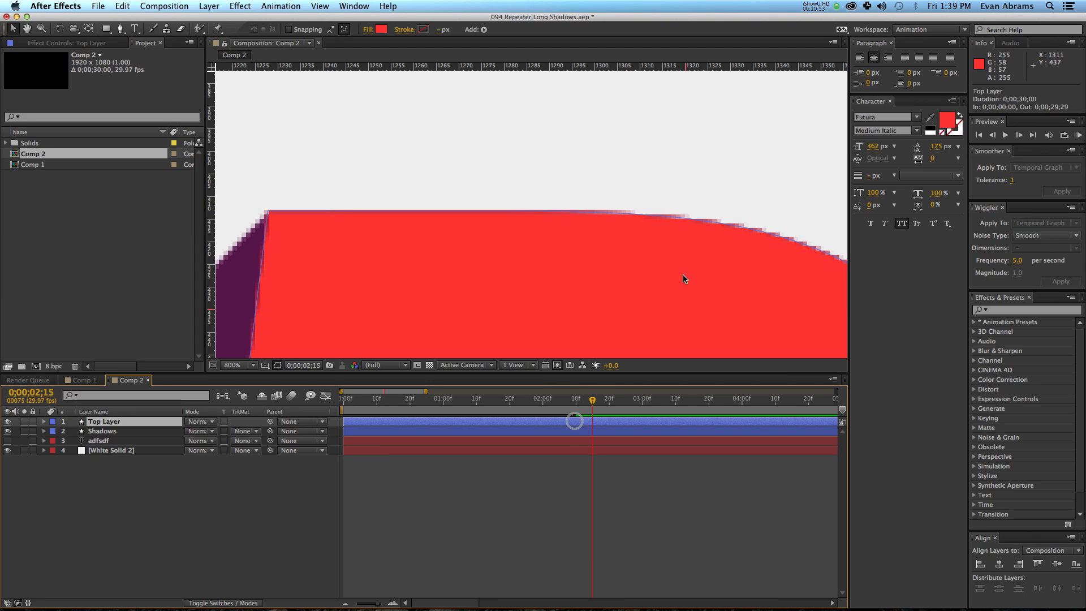
click(439, 30)
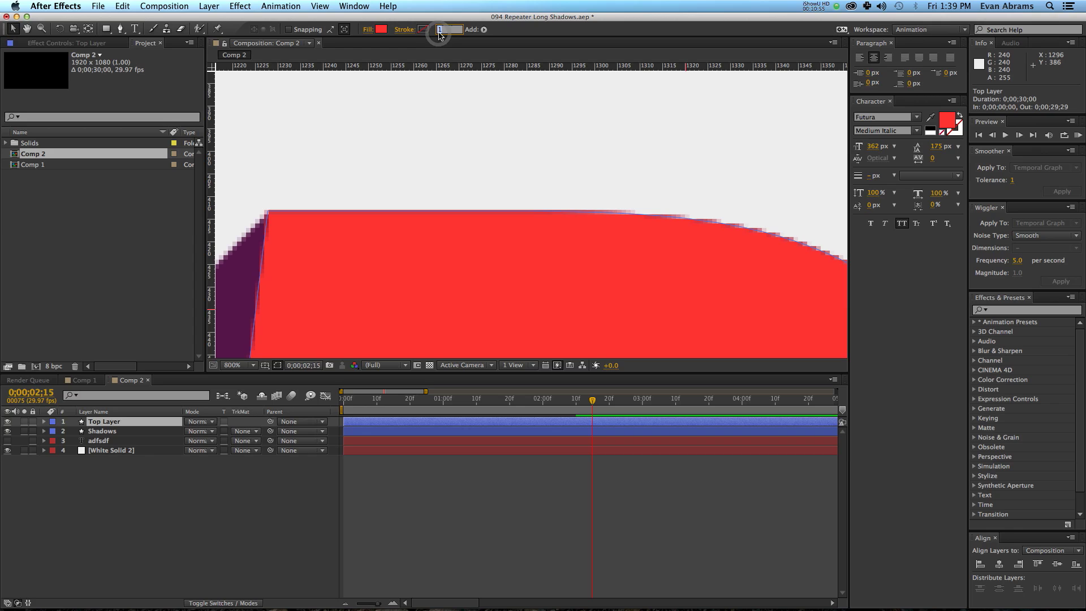
key(Return)
click(427, 30)
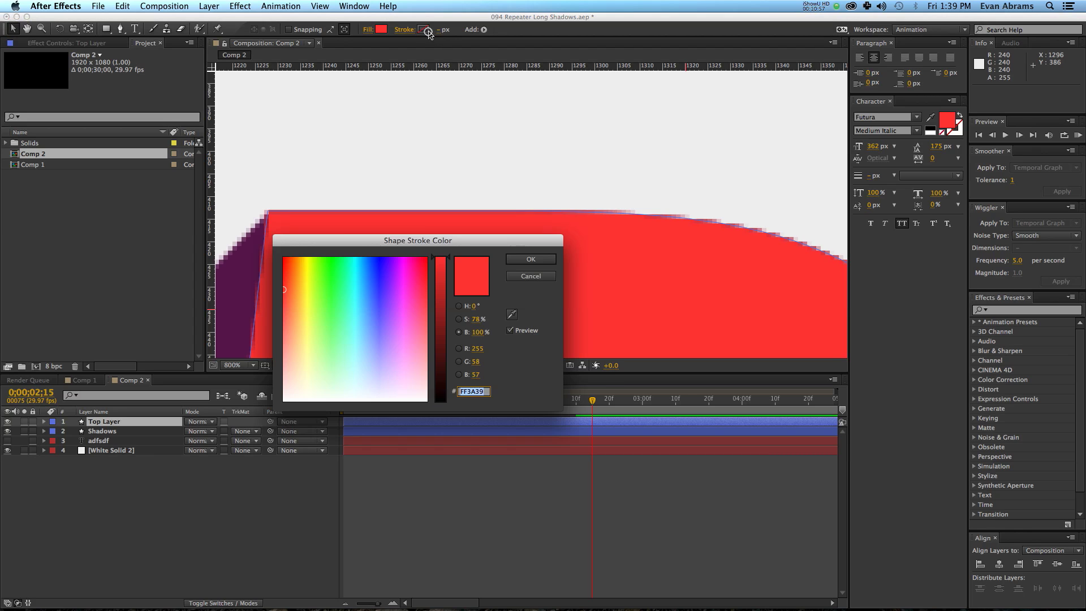
click(514, 258)
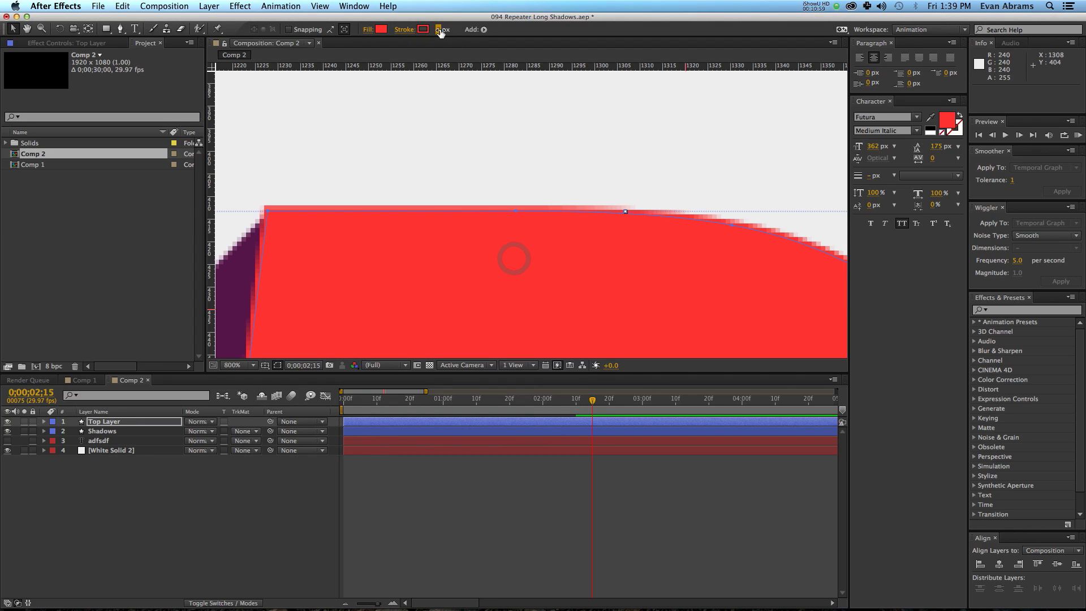
key(Return)
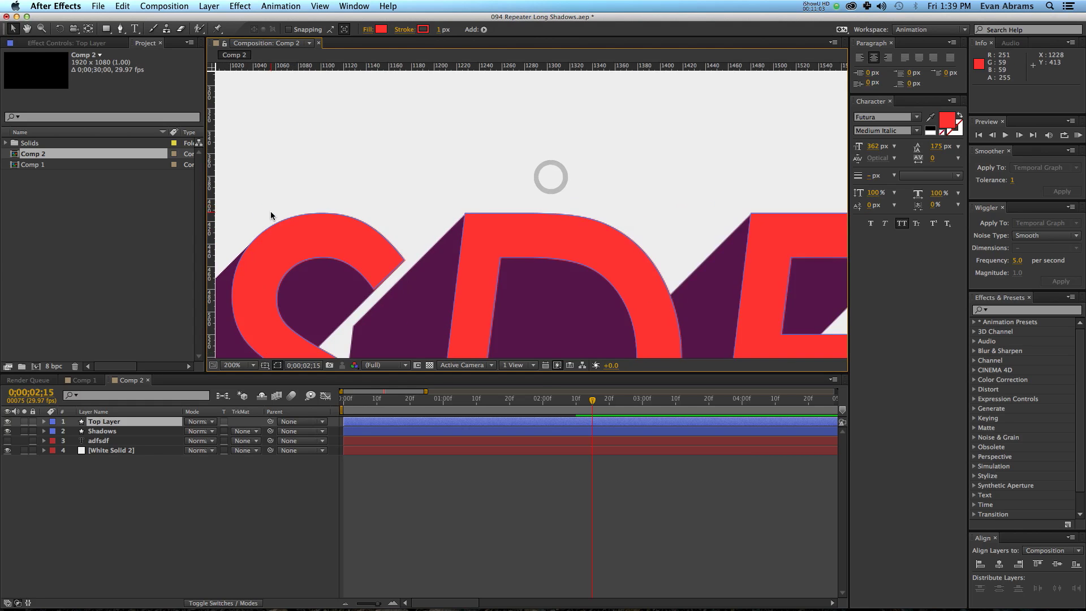
- Set the view to 100%, step through frames and RAM-preview the shadow
key(slash)
click(599, 548)
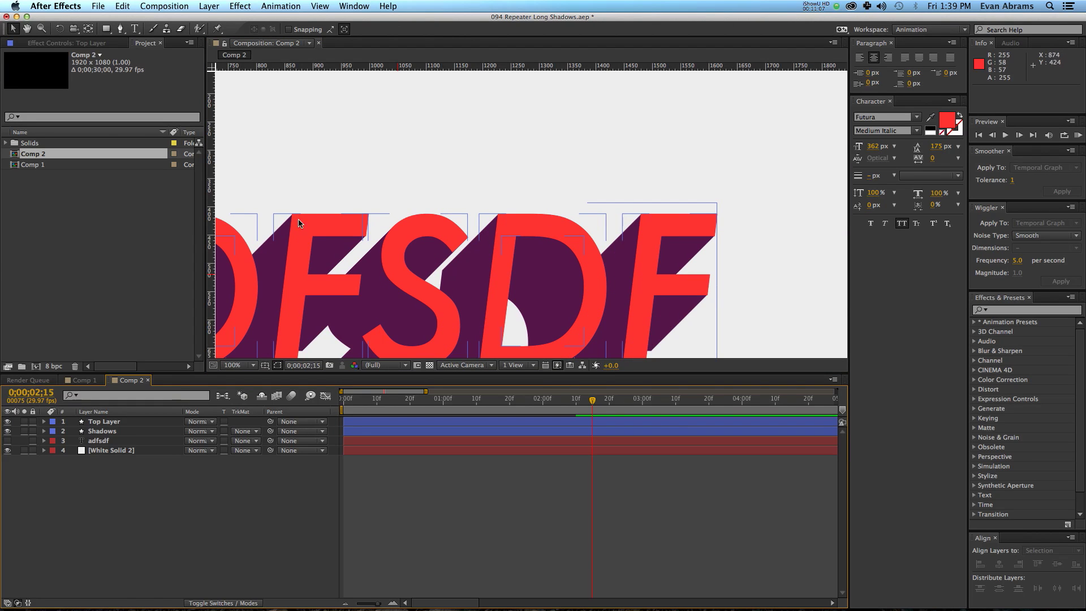
key(Page_Down)
key(Page_Down)
key(Page_Down)
key(Page_Down)
key(comma)
key(comma)
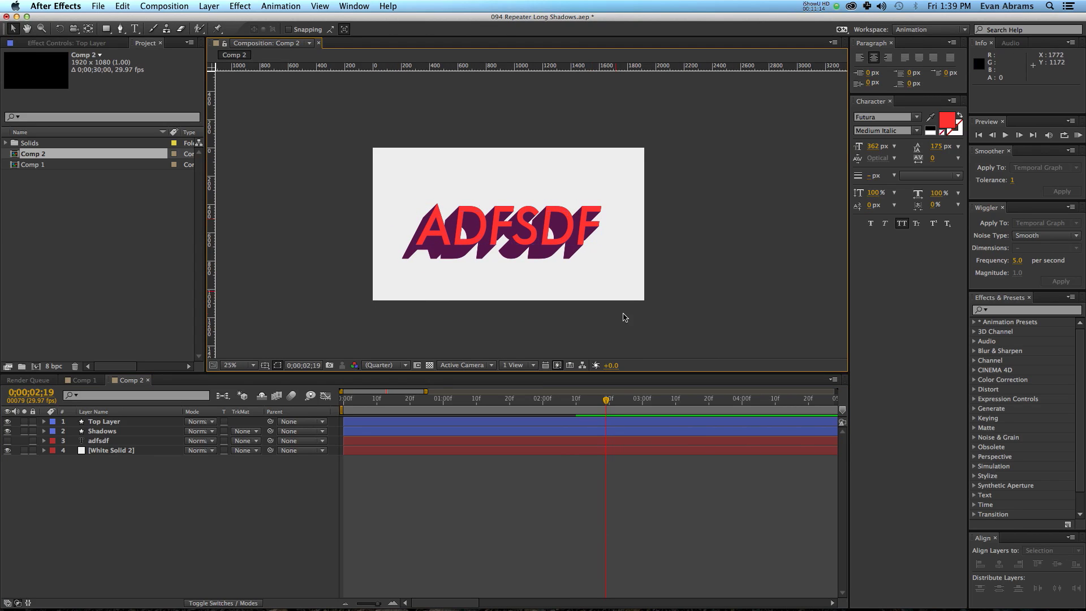
drag(605, 404, 549, 405)
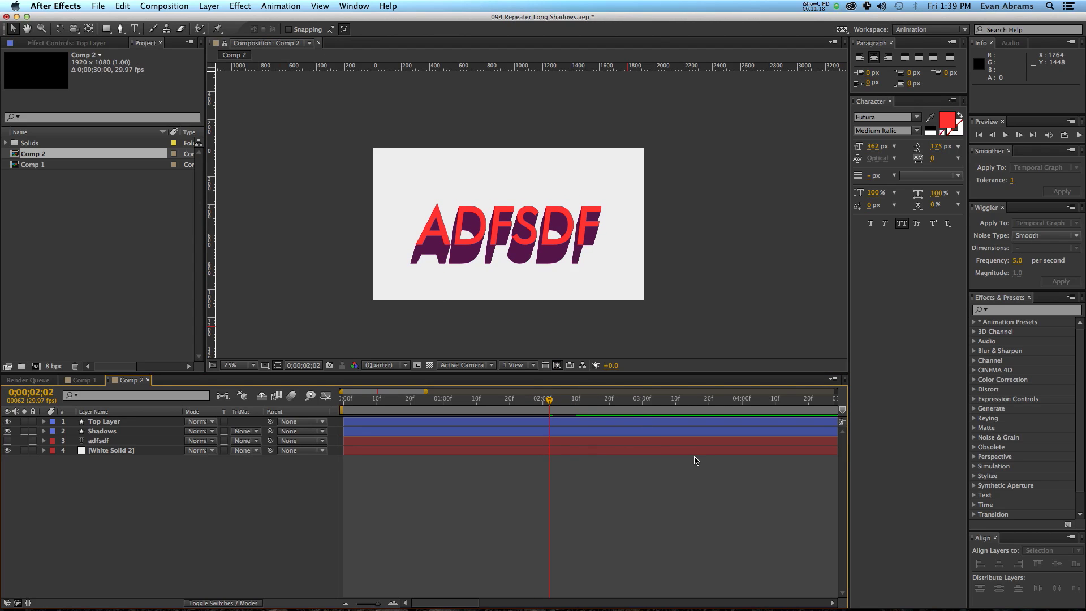
key(space)
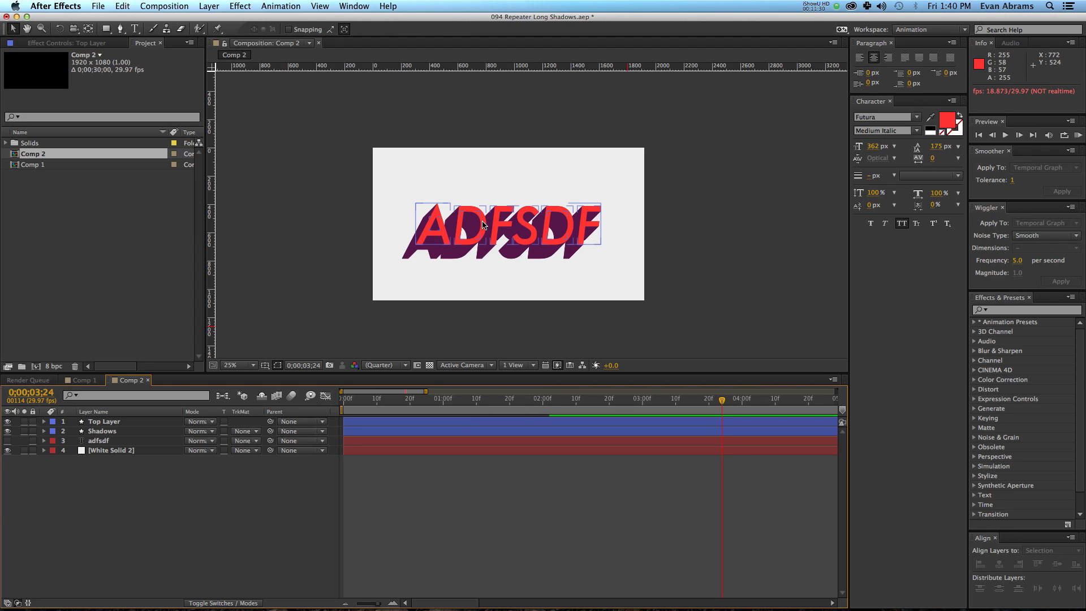
- Twirl open Top Layer's Contents to list groups a, d, f, s, d, f and select group a
click(105, 423)
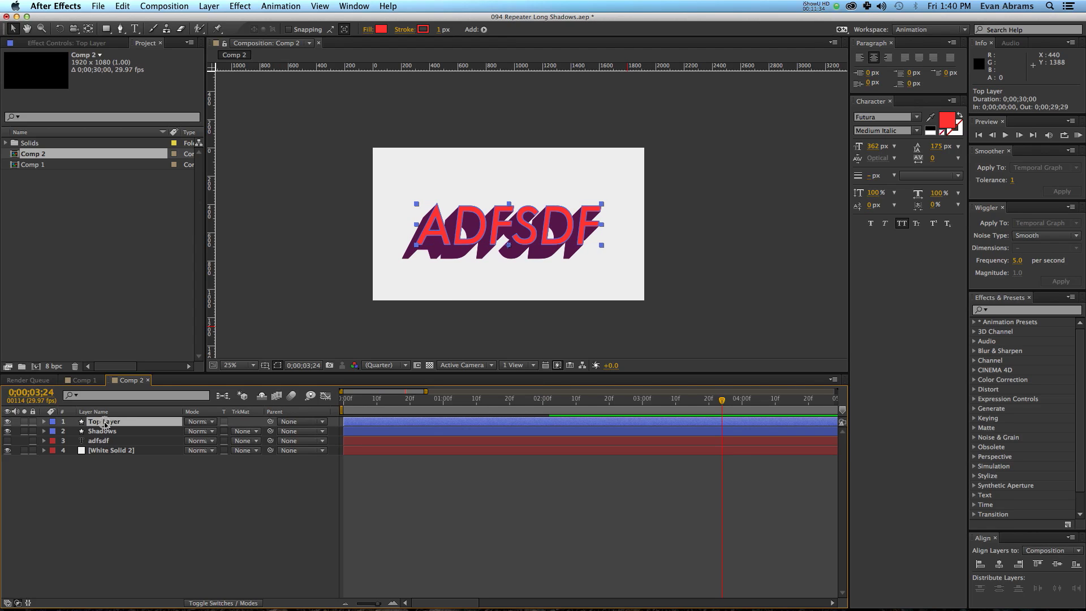
click(43, 422)
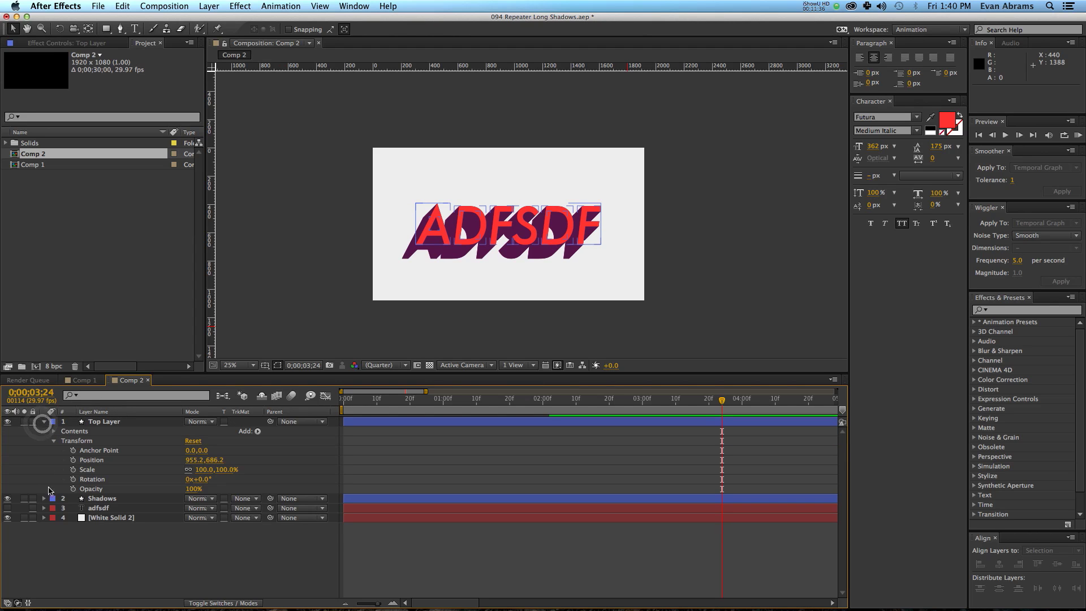
click(54, 430)
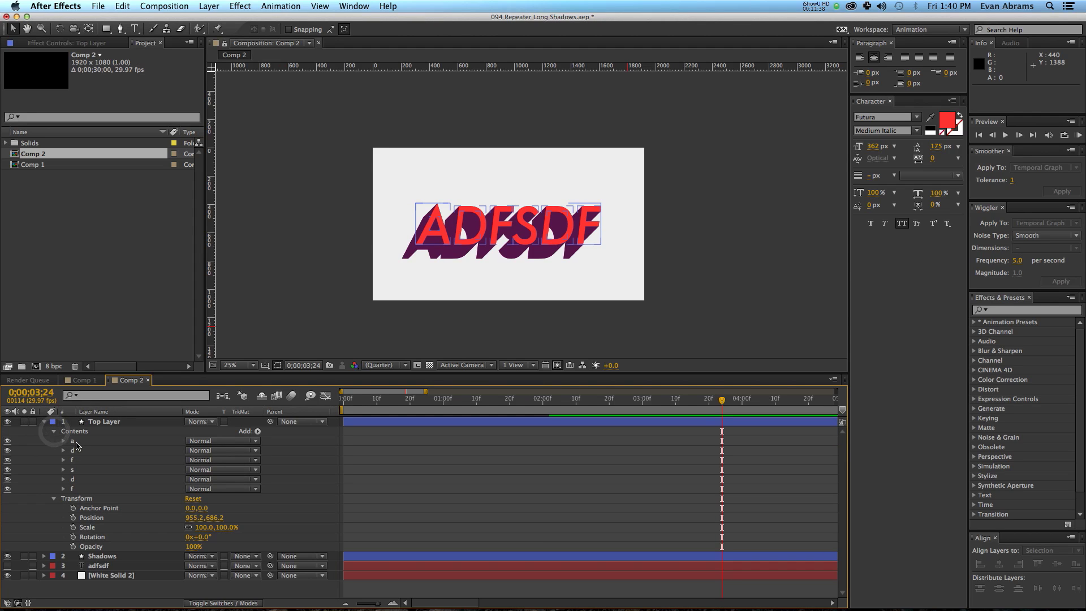
click(74, 441)
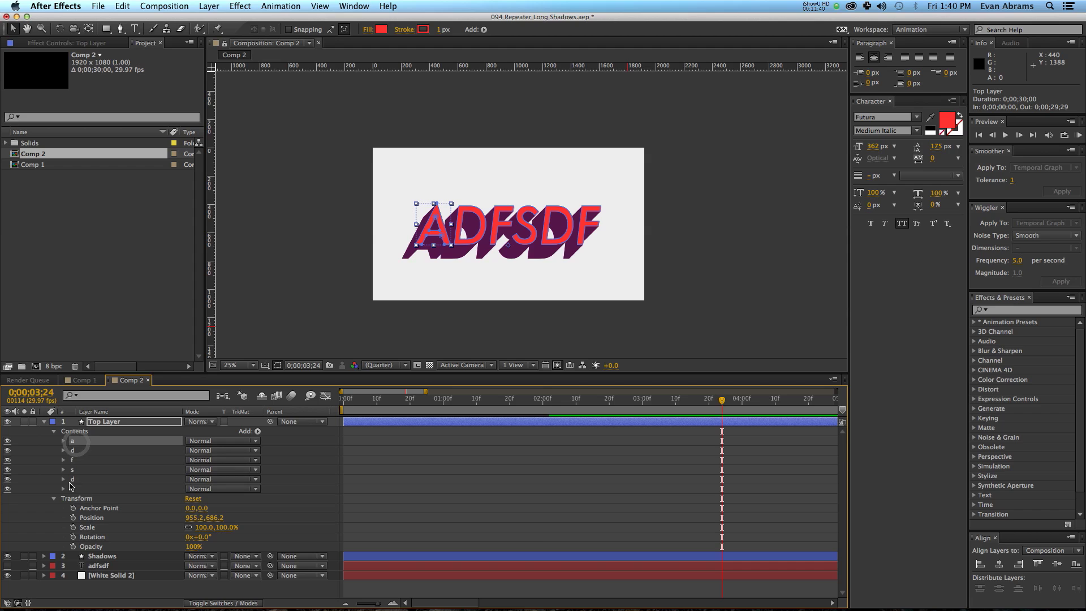
- Add Rectangle Path 1 at the top of Contents and size it 424×424
click(95, 431)
click(257, 432)
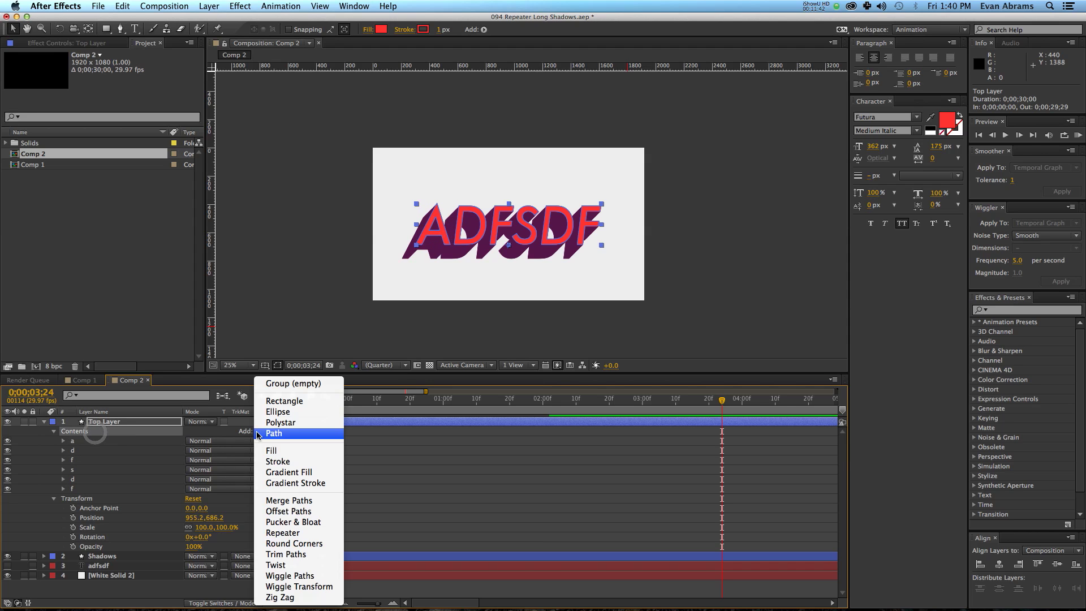
click(261, 401)
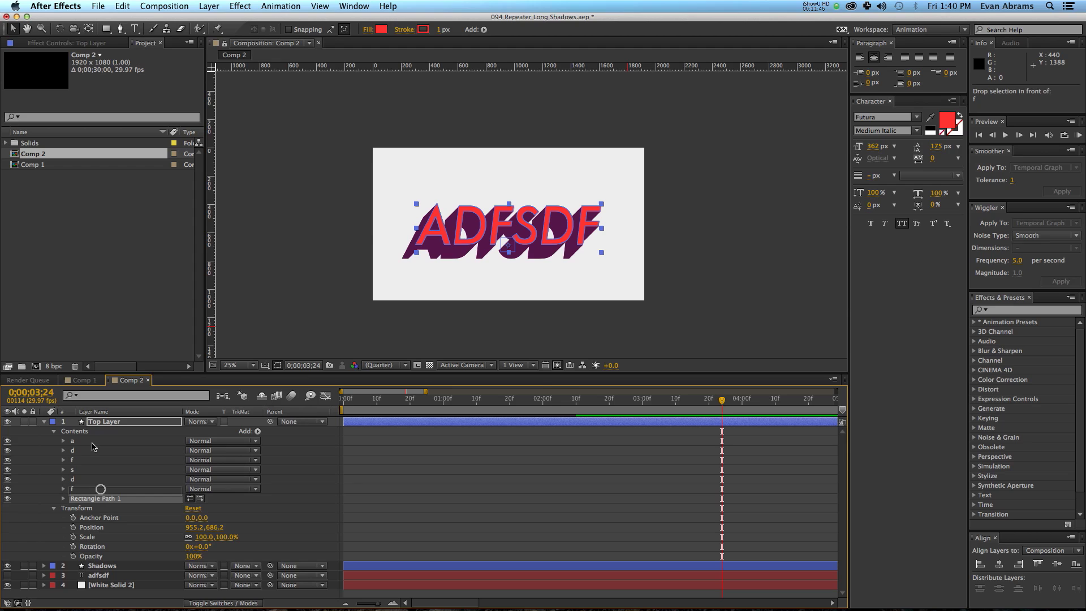
drag(102, 498, 79, 451)
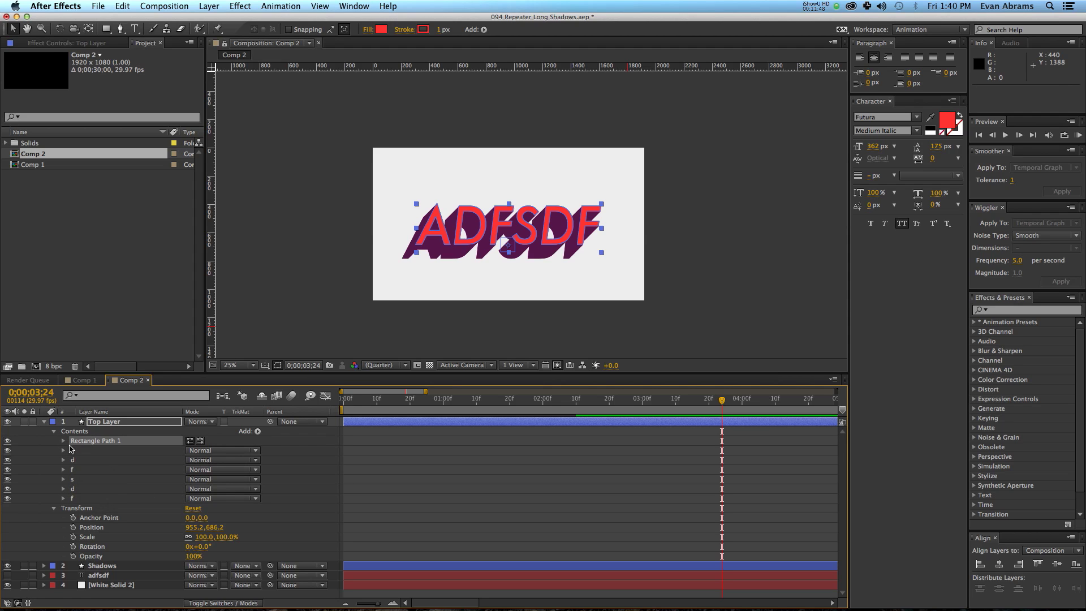
click(63, 440)
drag(207, 451, 378, 438)
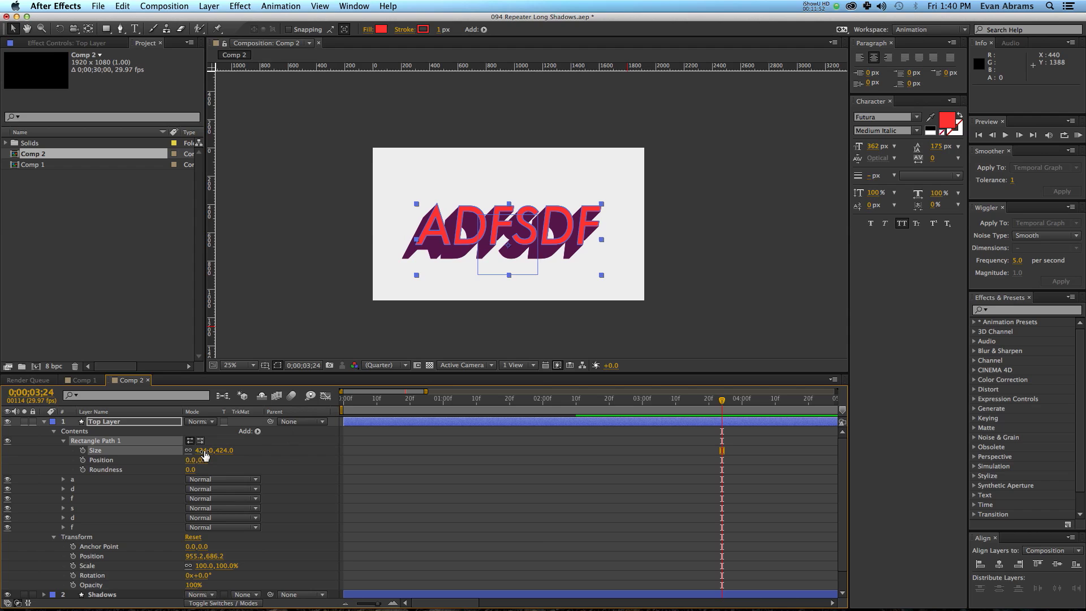
- Add Rectangle Path 2 and move it above letter group a
click(257, 430)
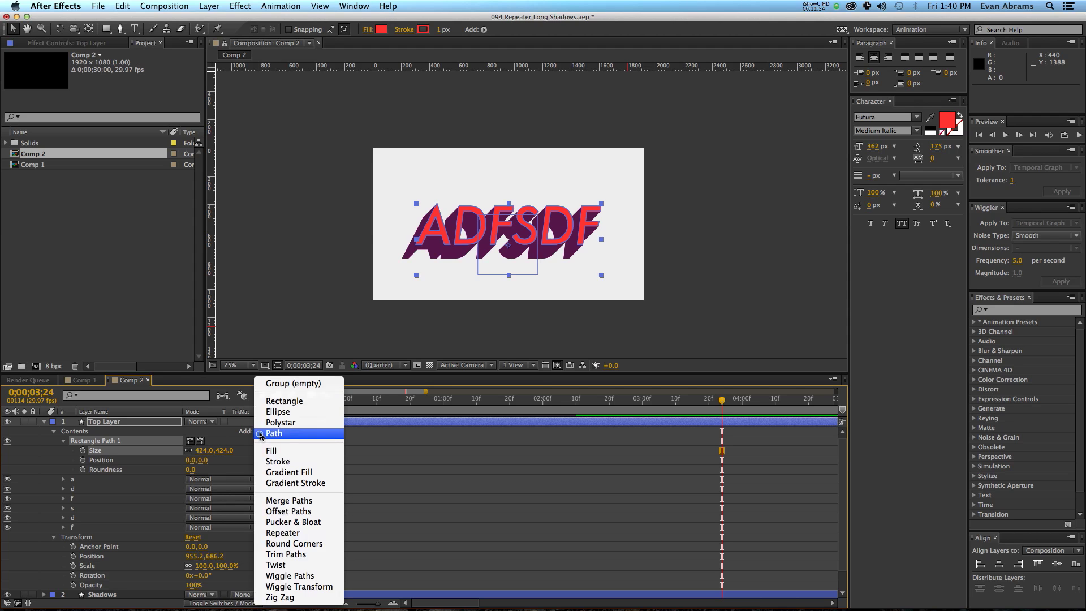
click(276, 400)
click(78, 545)
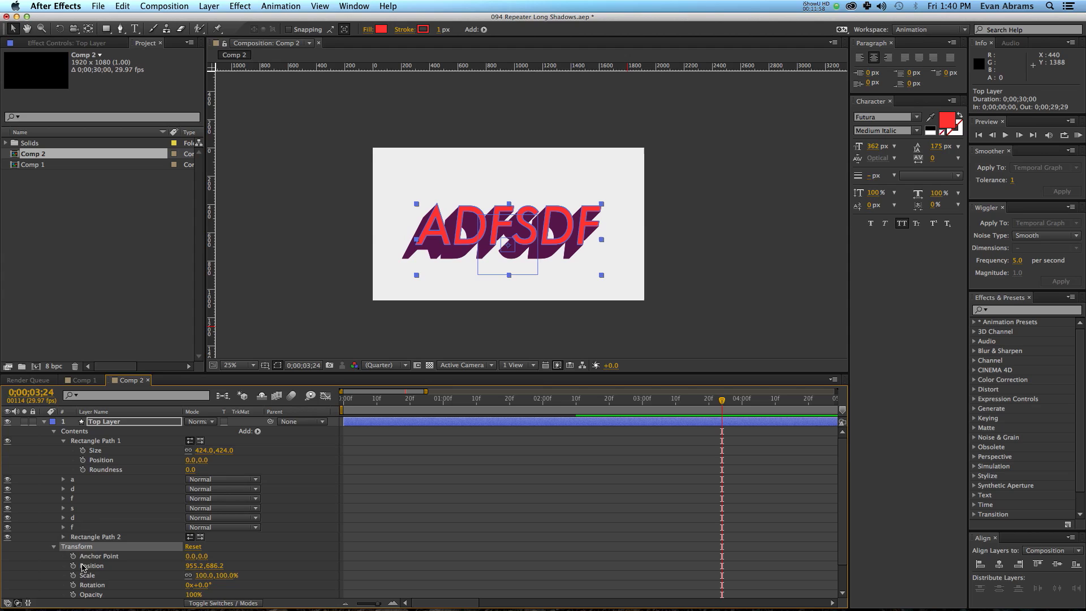
drag(85, 538, 88, 478)
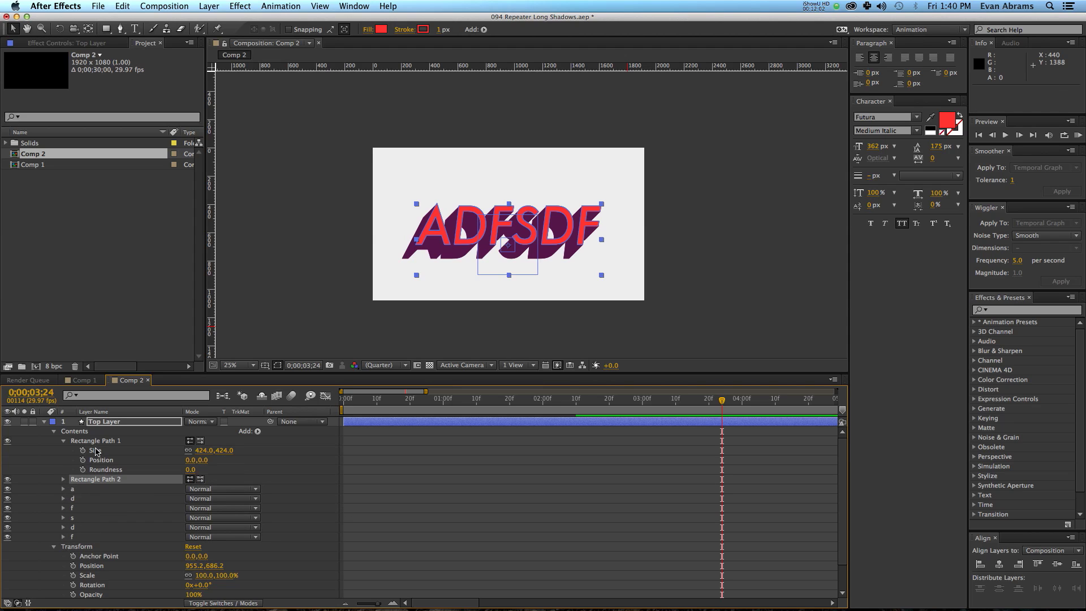
- Move Merge Paths 1 and Fill 1 out of group a, then select all letter groups
click(63, 489)
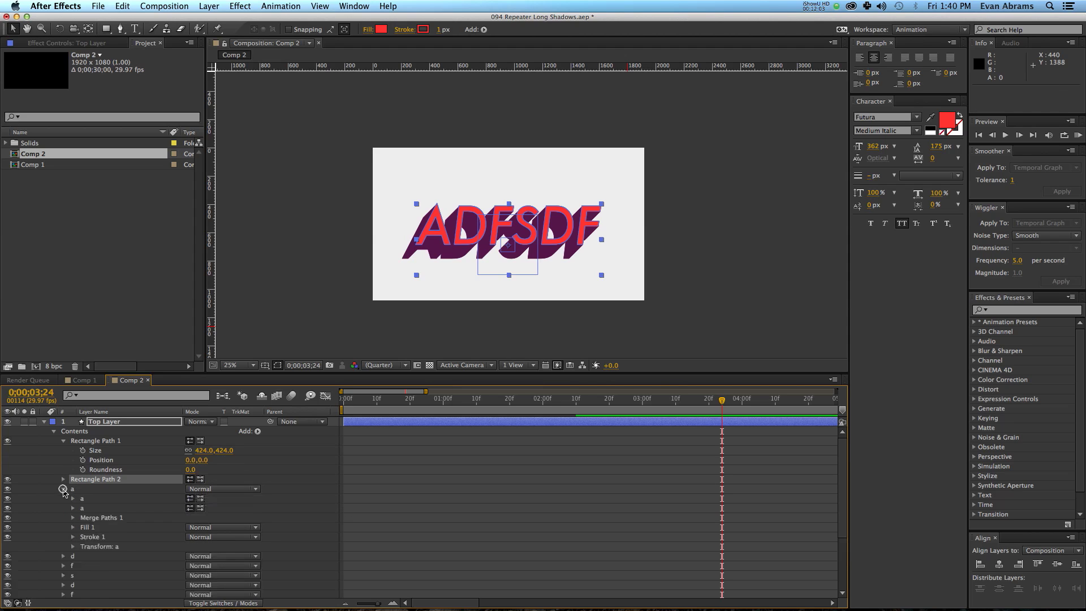
click(92, 527)
shift+click(93, 517)
drag(94, 517, 91, 492)
click(78, 511)
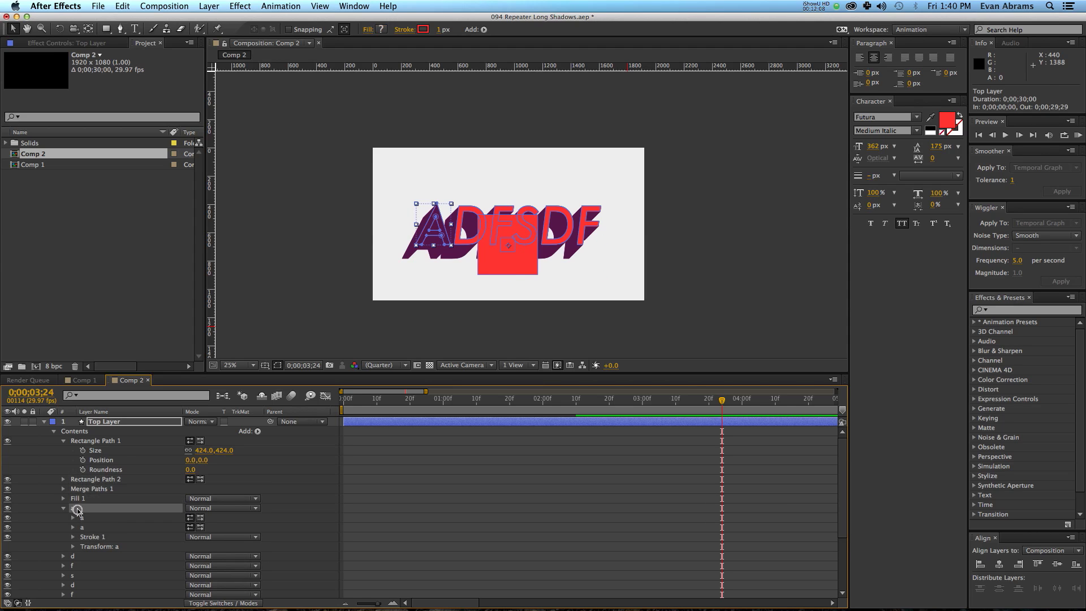
scroll(77, 509, down, 3)
shift+click(73, 546)
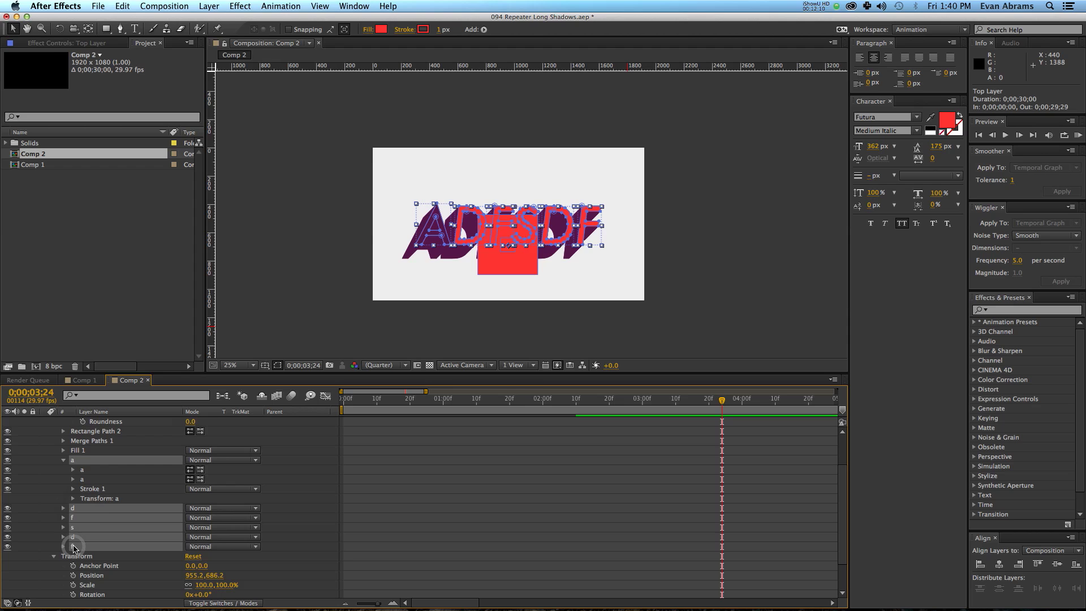
- Delete the letter groups and set Merge Paths 1 mode to Subtract
key(Delete)
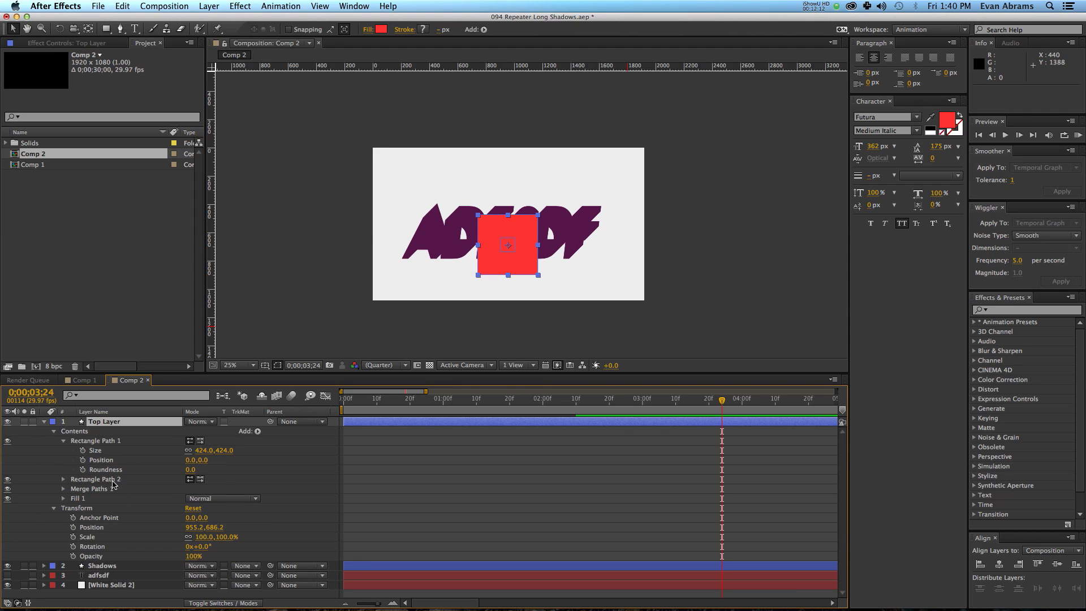
click(114, 488)
click(63, 489)
click(252, 496)
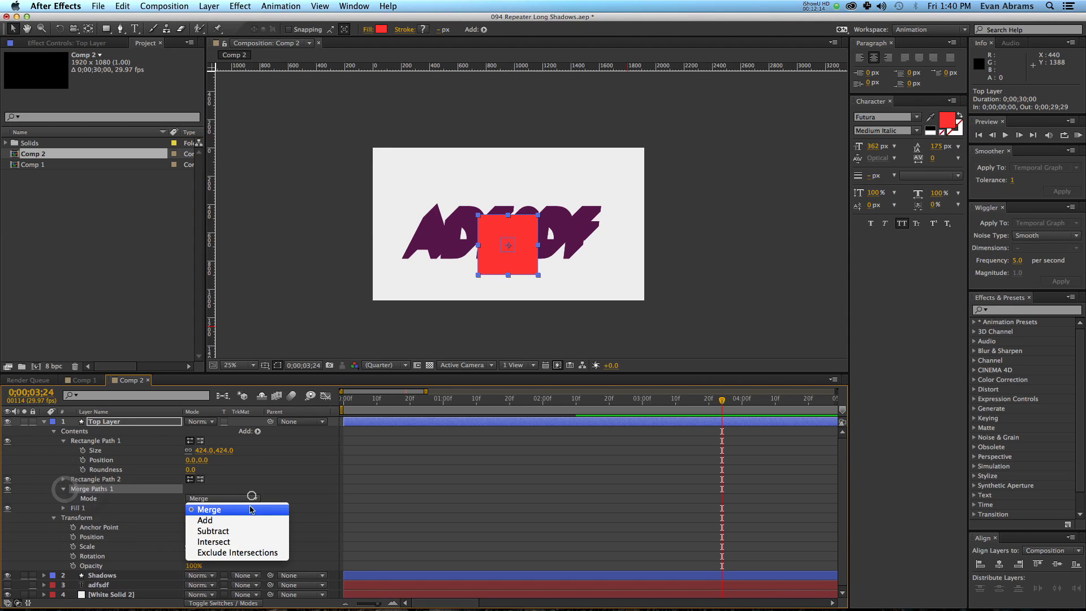
click(237, 541)
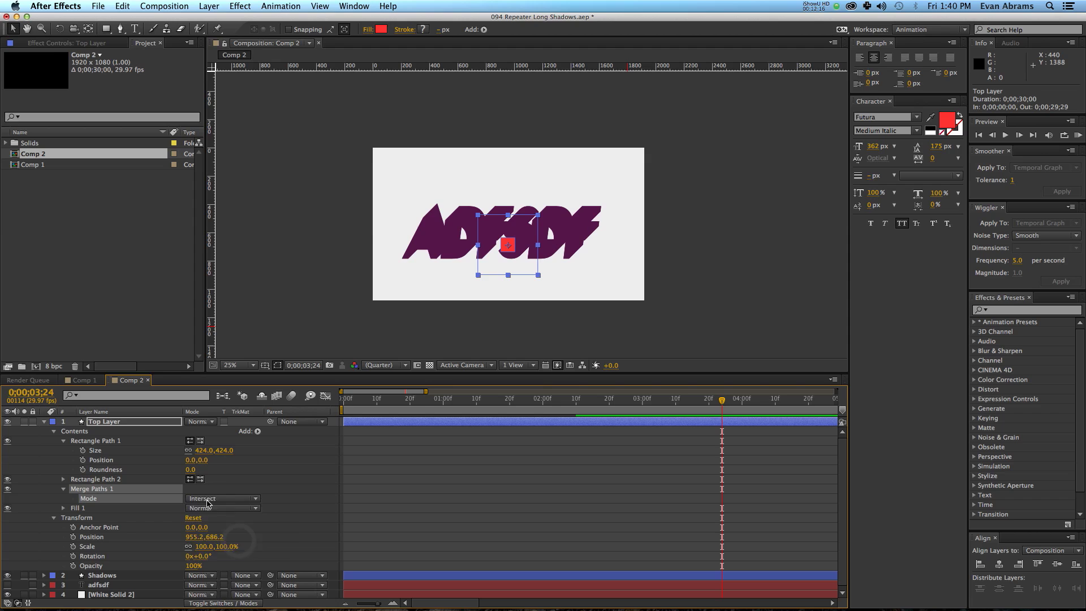
click(207, 499)
click(238, 526)
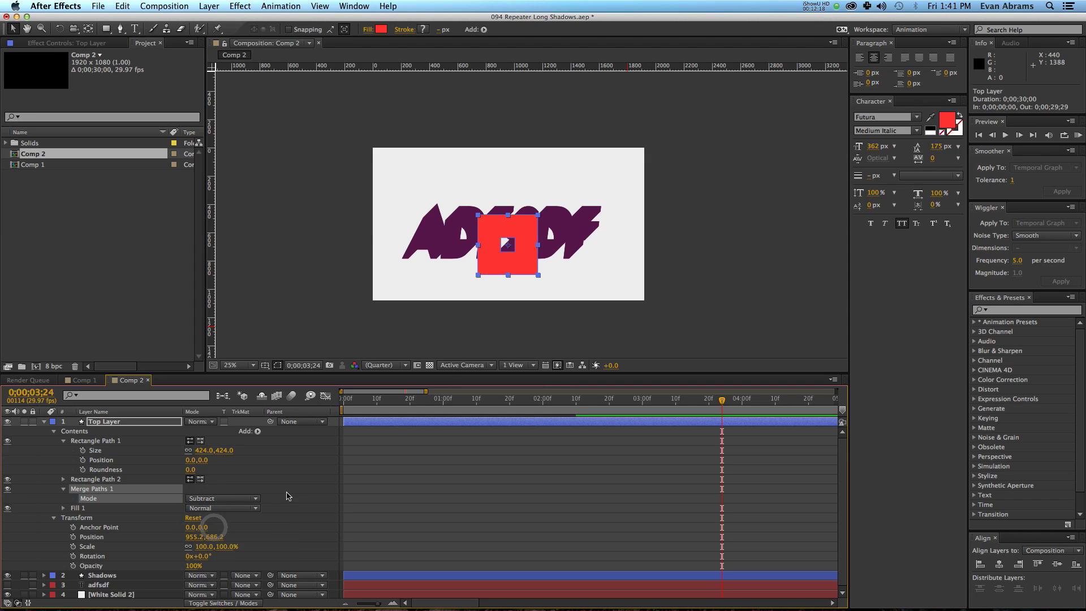
click(233, 479)
- Set Rectangle Path 1 size to 500 and Rectangle Path 2 size to 400
click(204, 450)
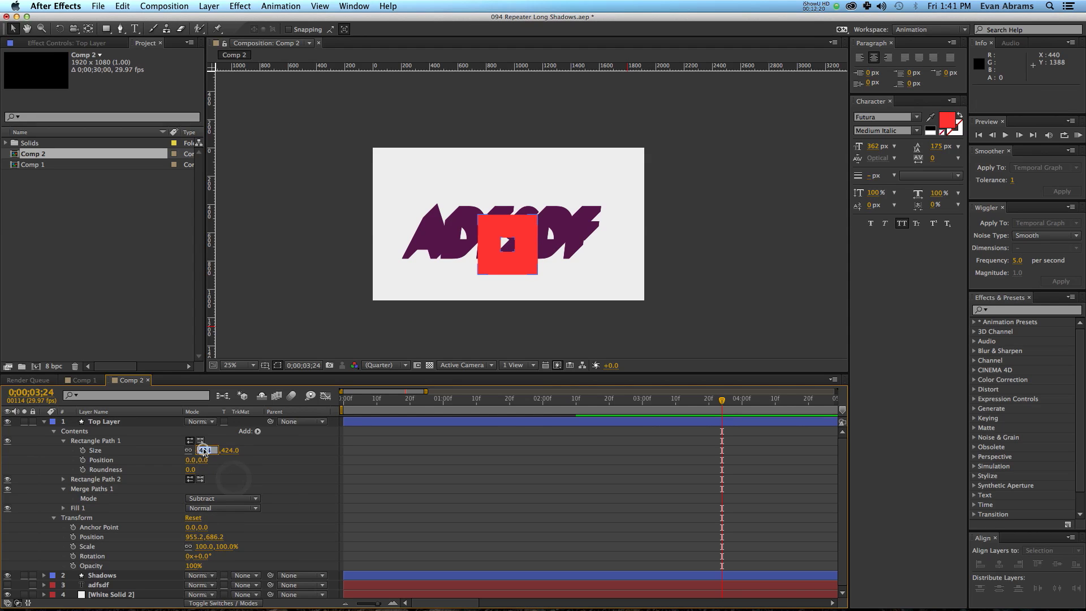
text(500)
key(Tab)
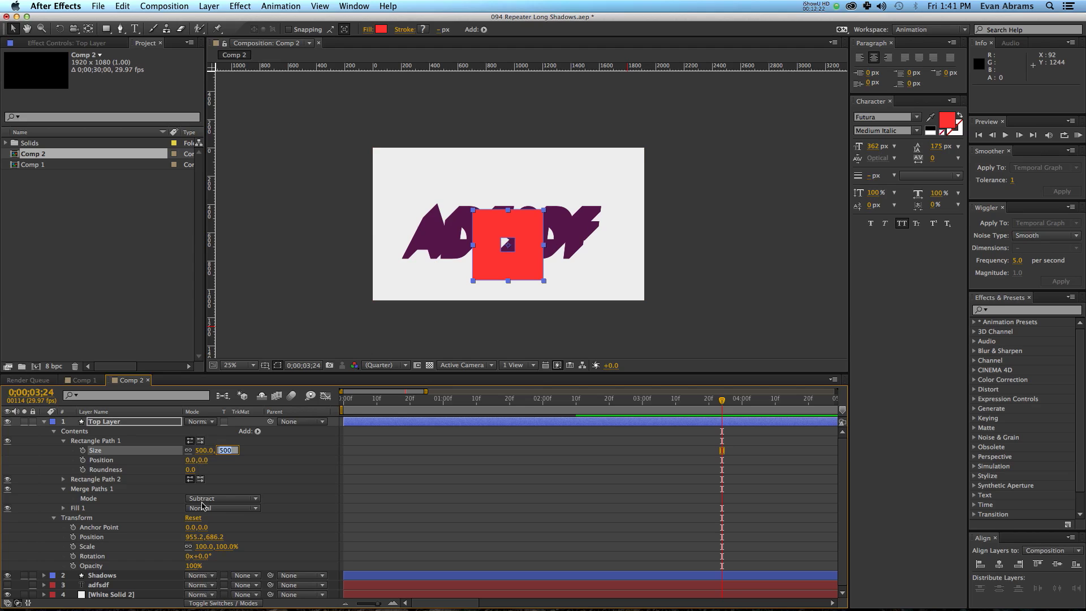
click(64, 479)
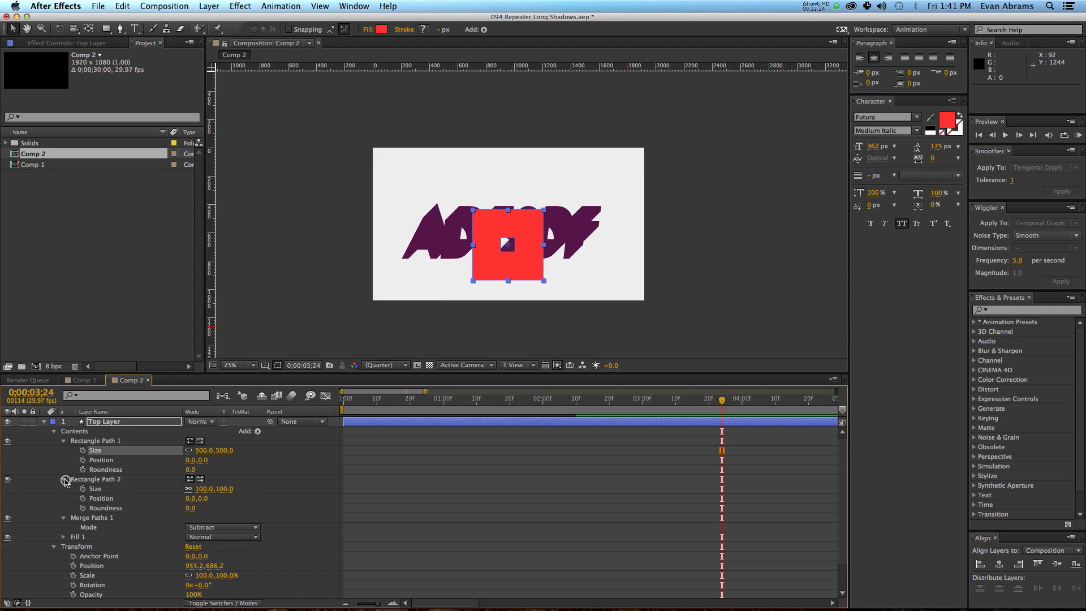
click(200, 488)
text(400)
key(Return)
click(257, 478)
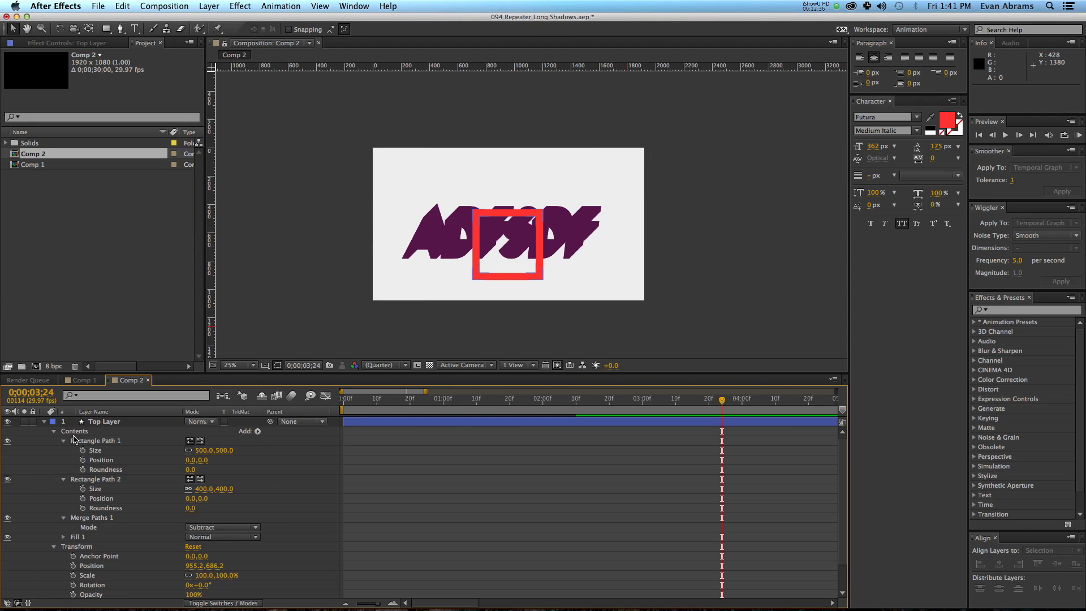
- Collapse and select the Top Layer's rectangle paths, Merge Paths and Fill groups
click(64, 440)
click(64, 450)
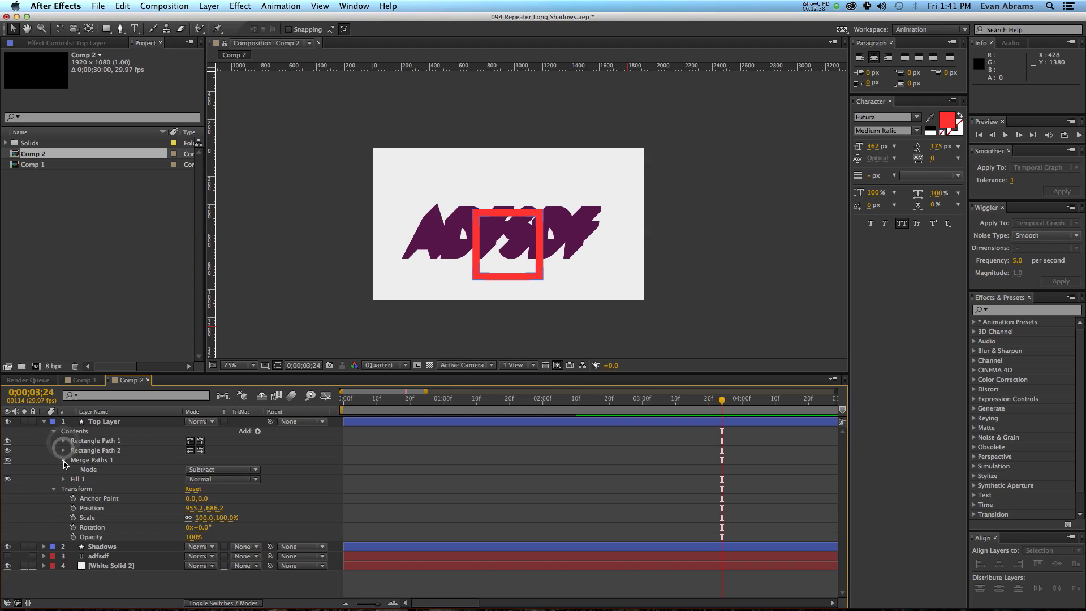
click(63, 460)
drag(76, 463, 95, 442)
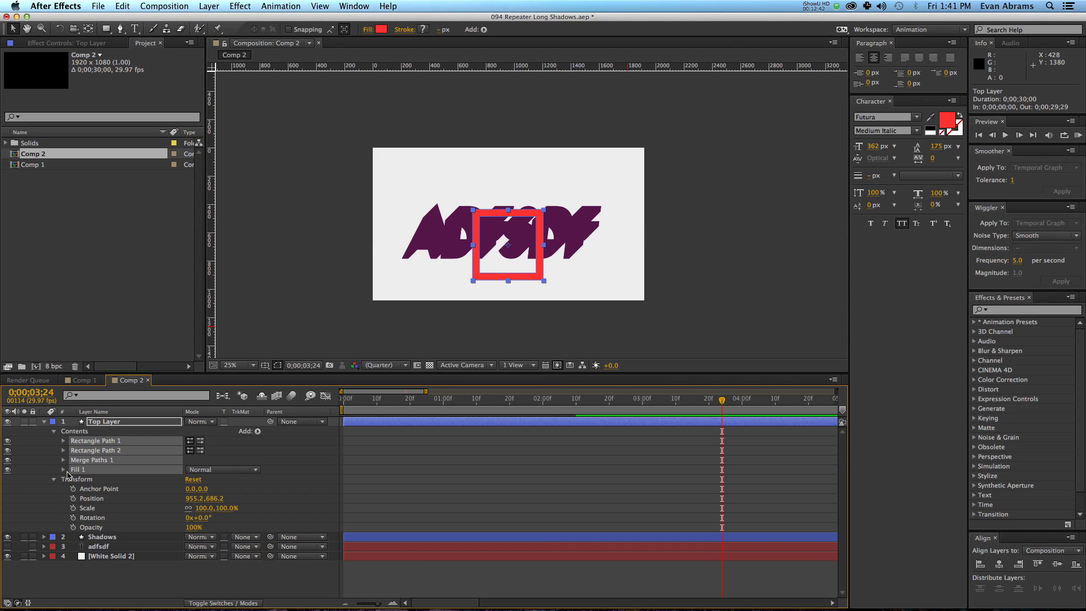
- Delete all the letter groups from the Shadows layer's contents
click(44, 537)
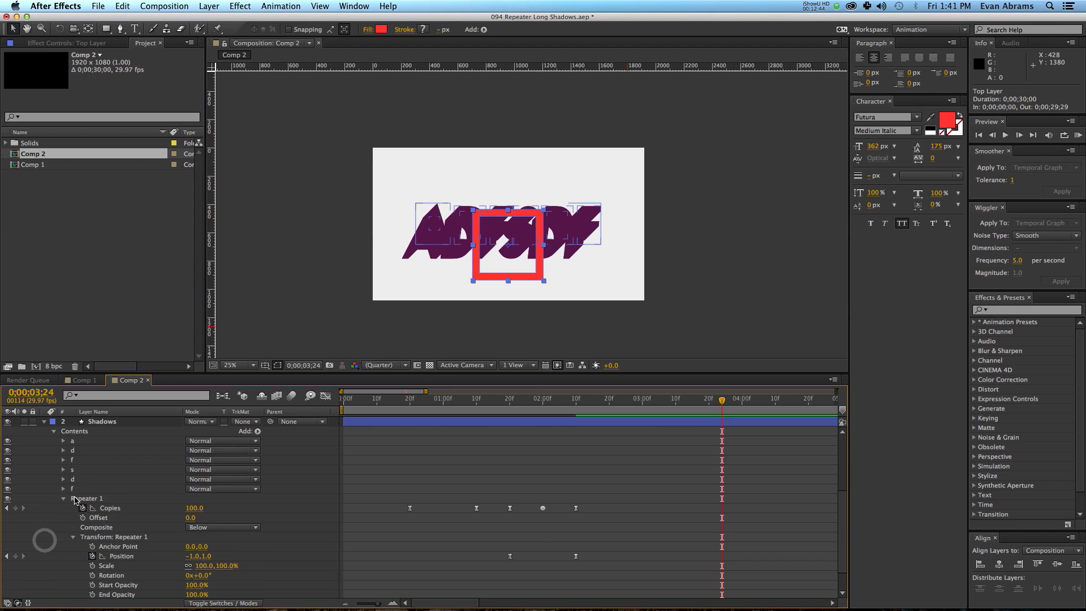
click(71, 440)
shift+click(73, 489)
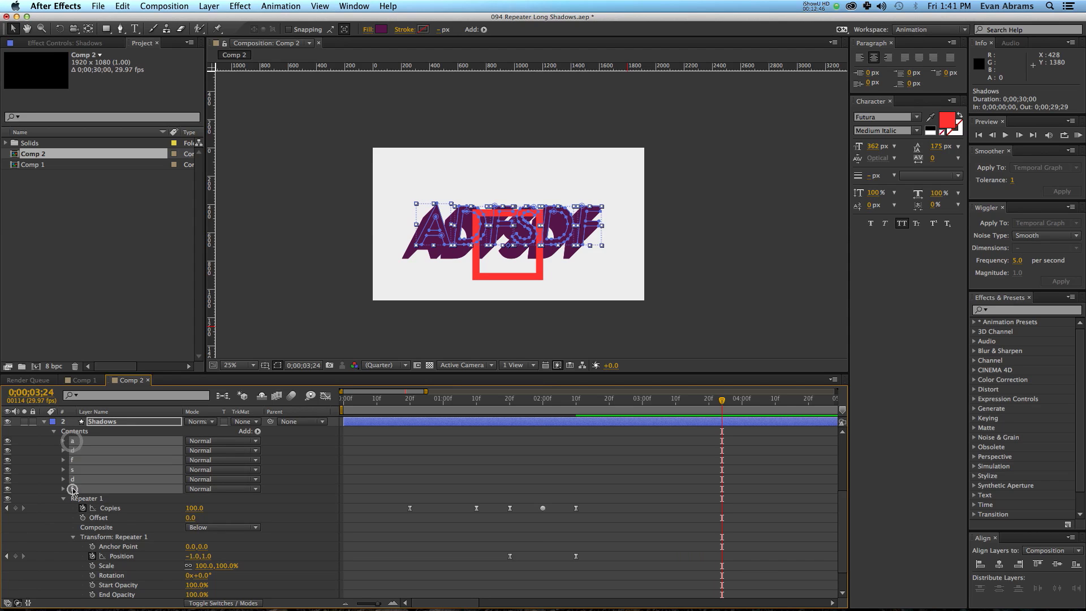
key(Delete)
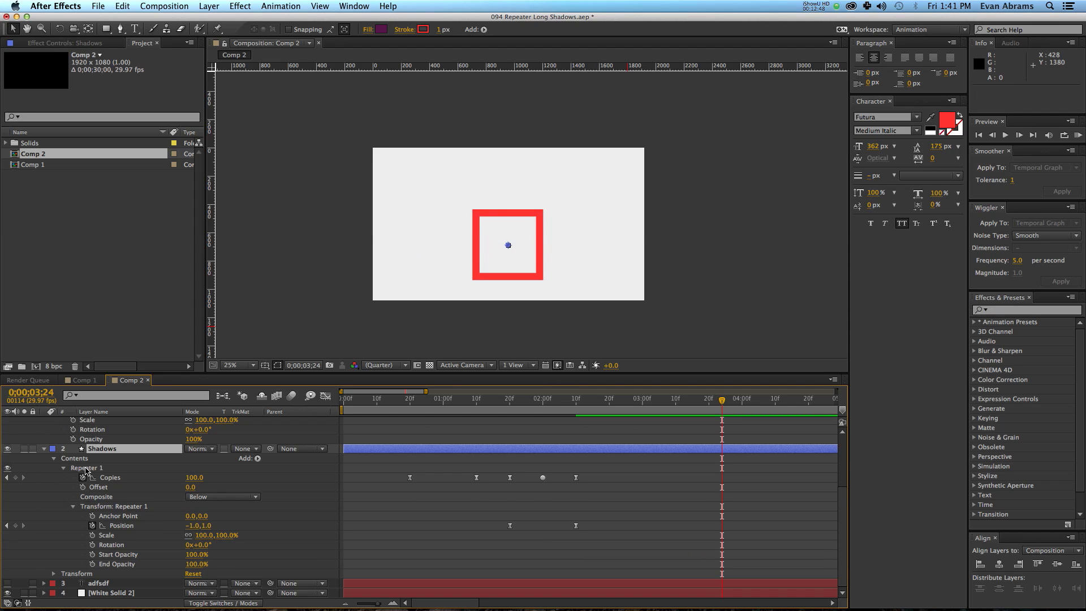
- Paste the square frame paths into Shadows Contents above Repeater 1
click(82, 459)
key(super+v)
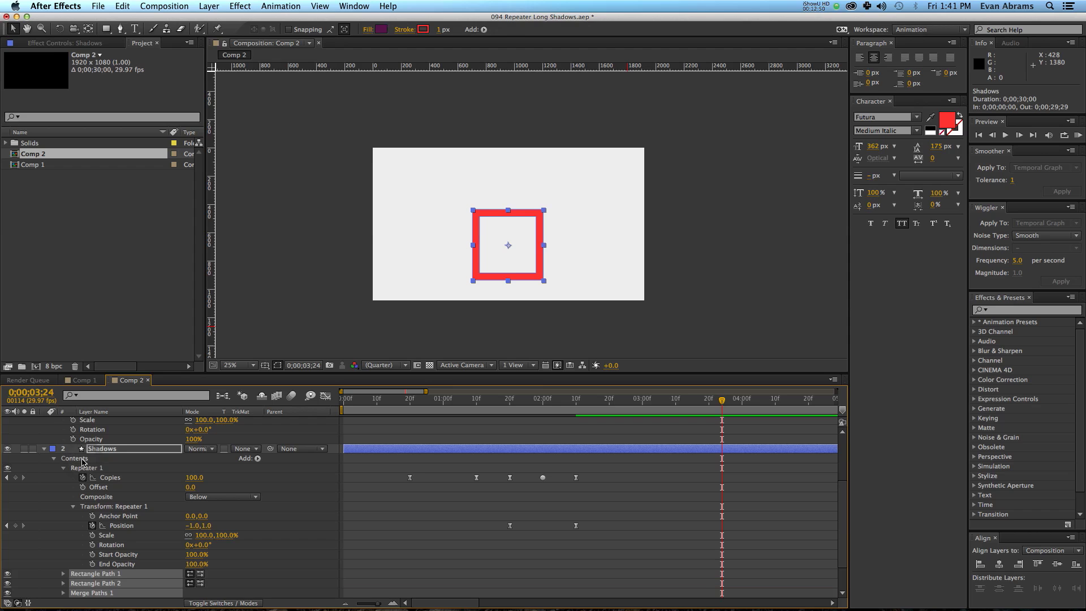
drag(83, 583, 82, 469)
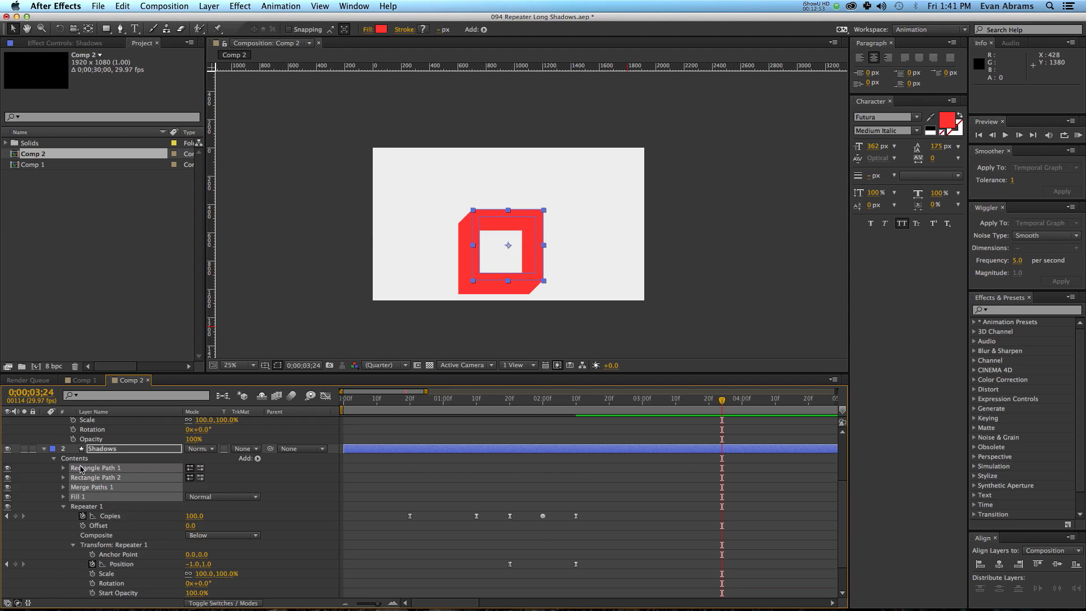
click(284, 505)
click(74, 498)
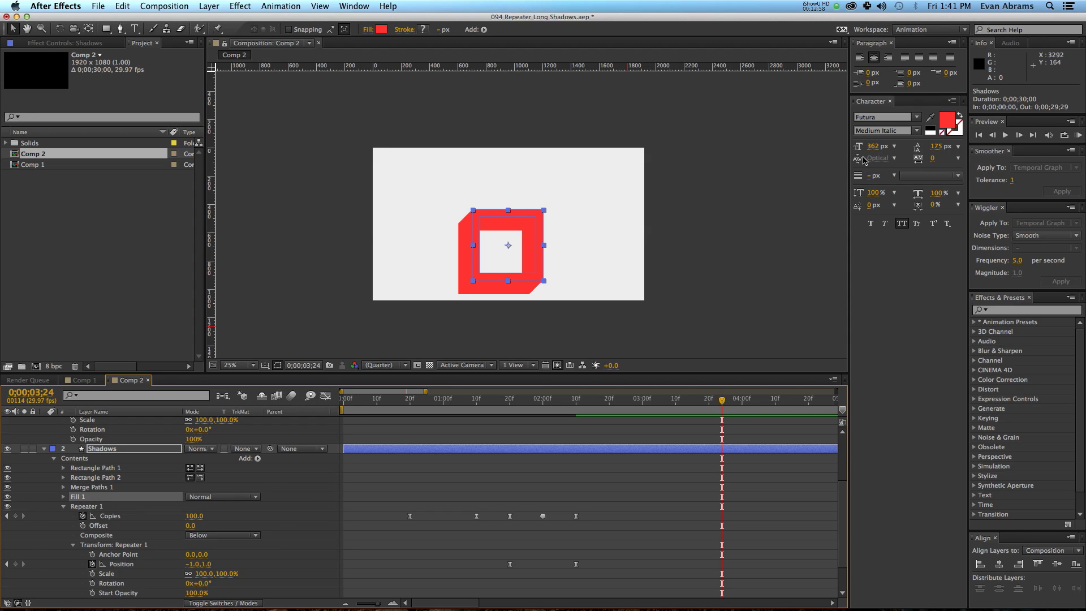
- Change the square frame's shadow fill to dark blue (352F4E), then preview the animation from an earlier frame
click(381, 29)
click(378, 305)
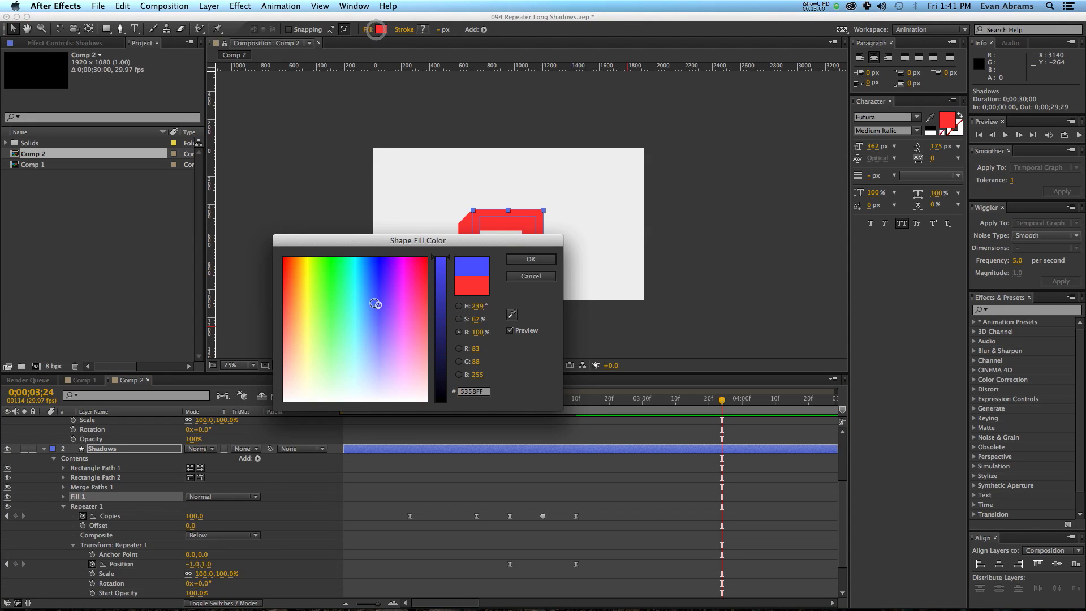
click(340, 300)
drag(440, 339, 440, 357)
click(383, 291)
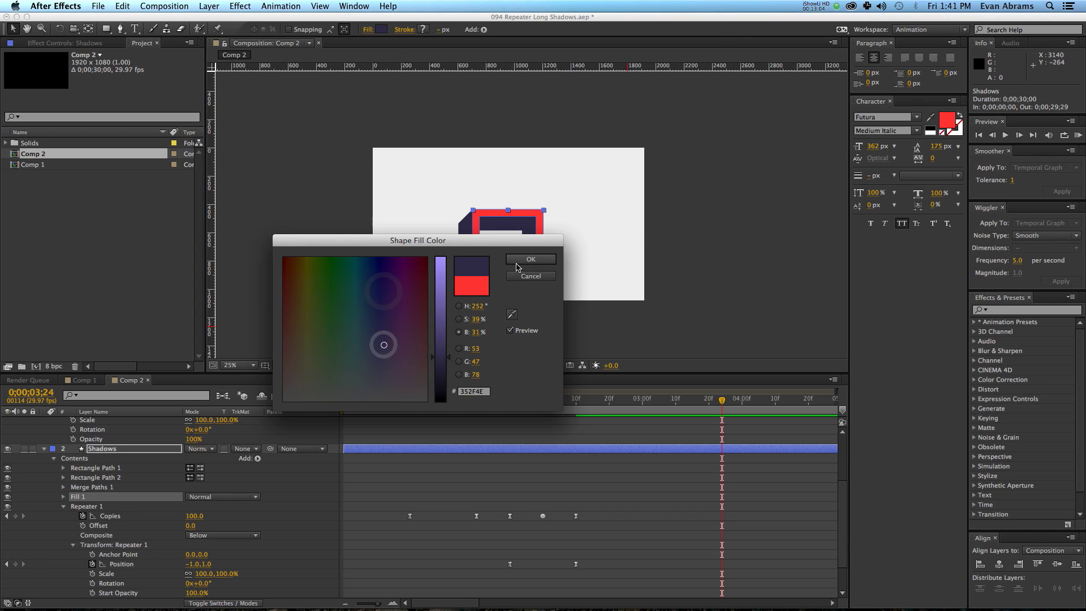
click(515, 260)
drag(591, 406, 441, 413)
key(KP_0)
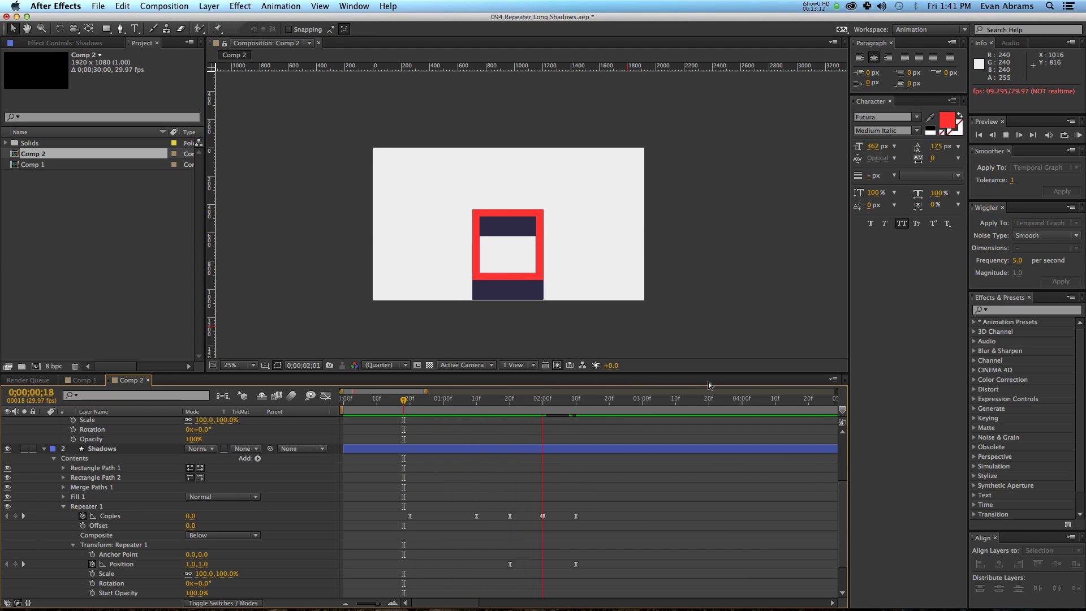
- Stop the preview and collapse the Top Layer and Shadows layer properties
click(570, 460)
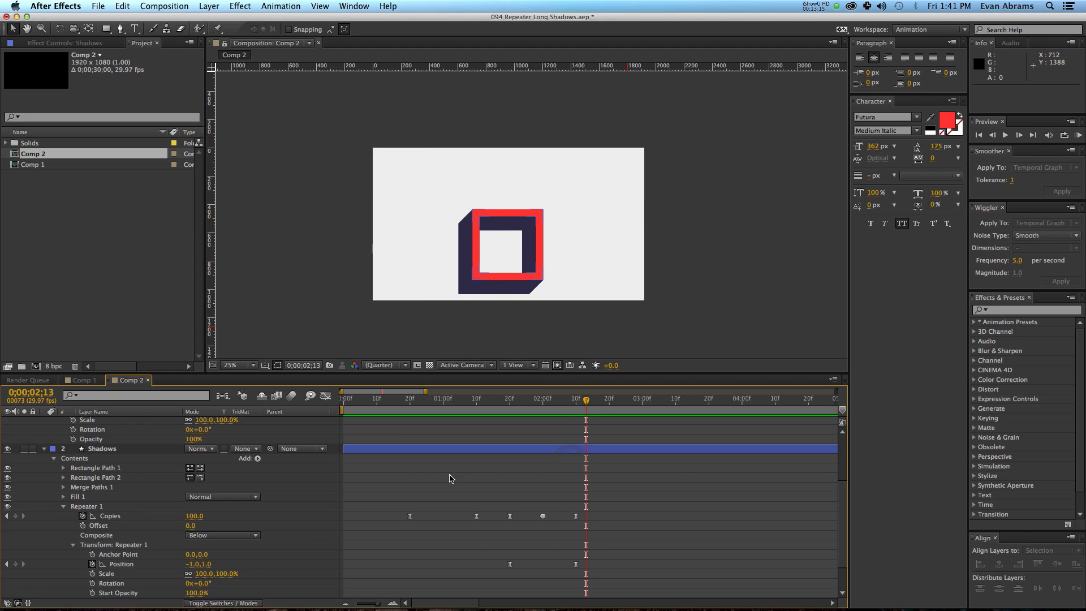
scroll(451, 479, up, 4)
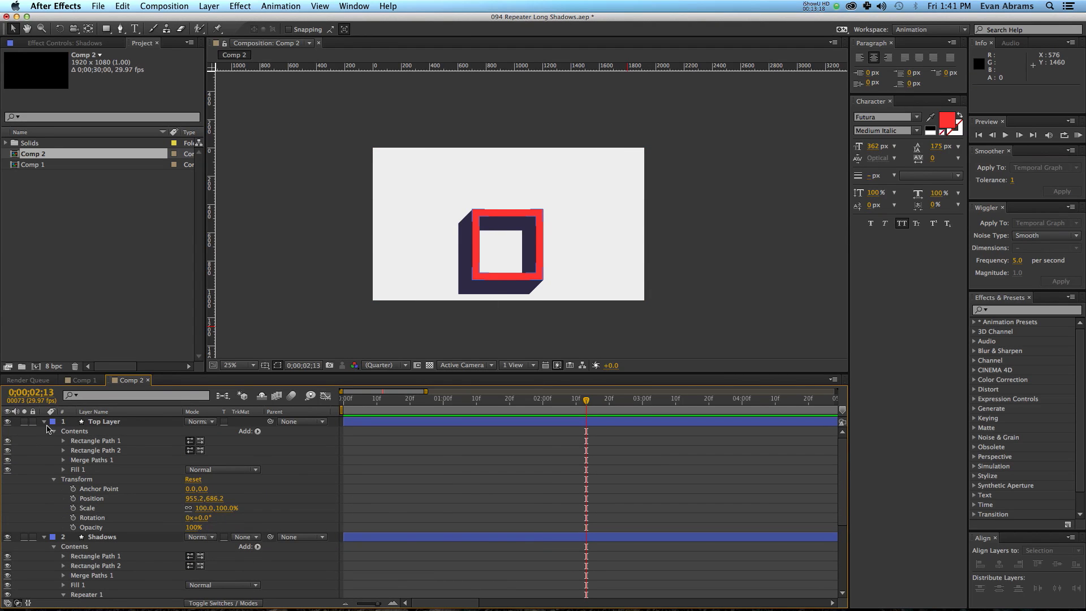
click(44, 422)
click(45, 431)
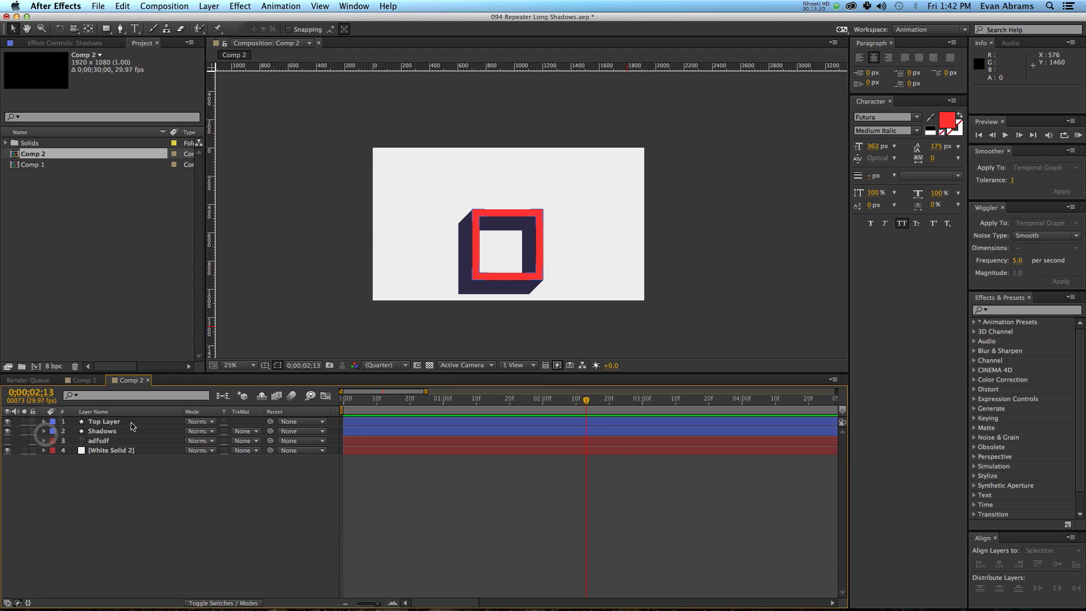
click(123, 432)
click(308, 504)
- Zoom in to inspect the square frame's dark shadow, then return to Comp 1
key(period)
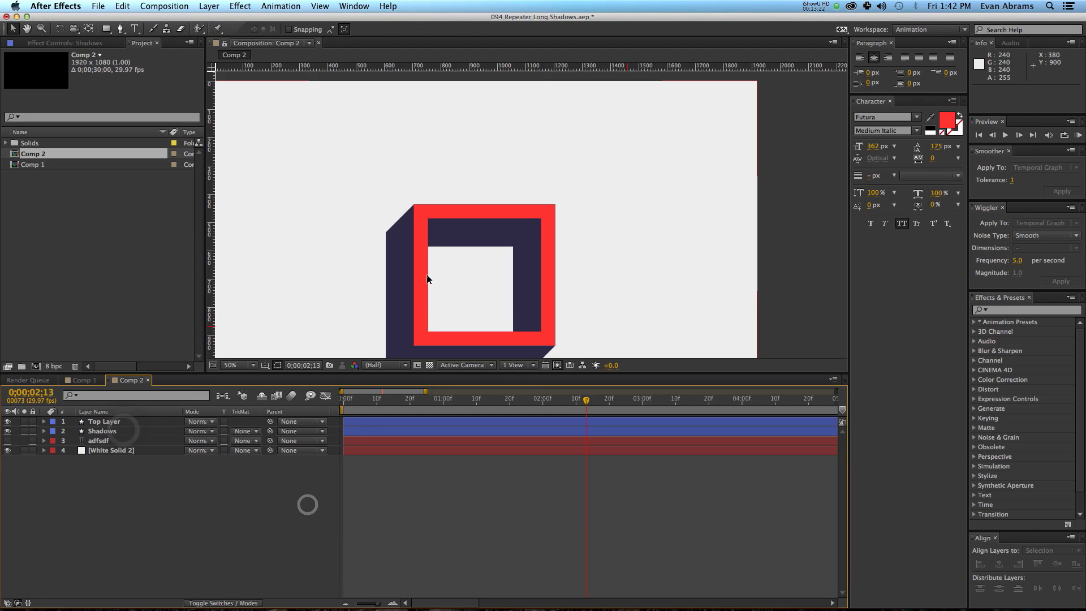
drag(494, 267, 527, 223)
key(period)
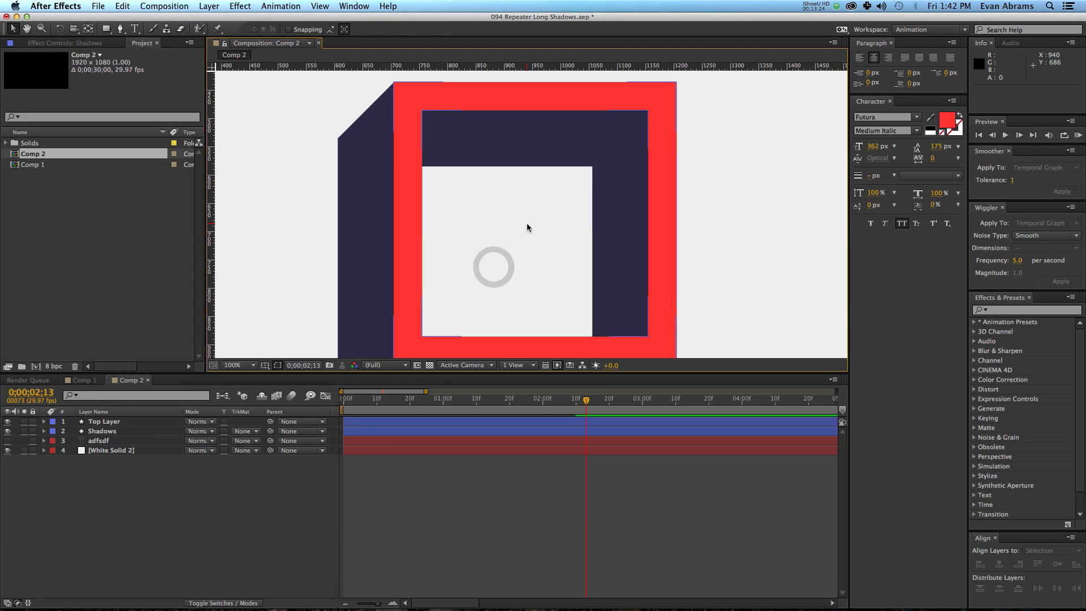
key(comma)
key(v)
mouse_move(606, 402)
mouse_down()
mouse_move(487, 402)
mouse_move(619, 402)
mouse_up()
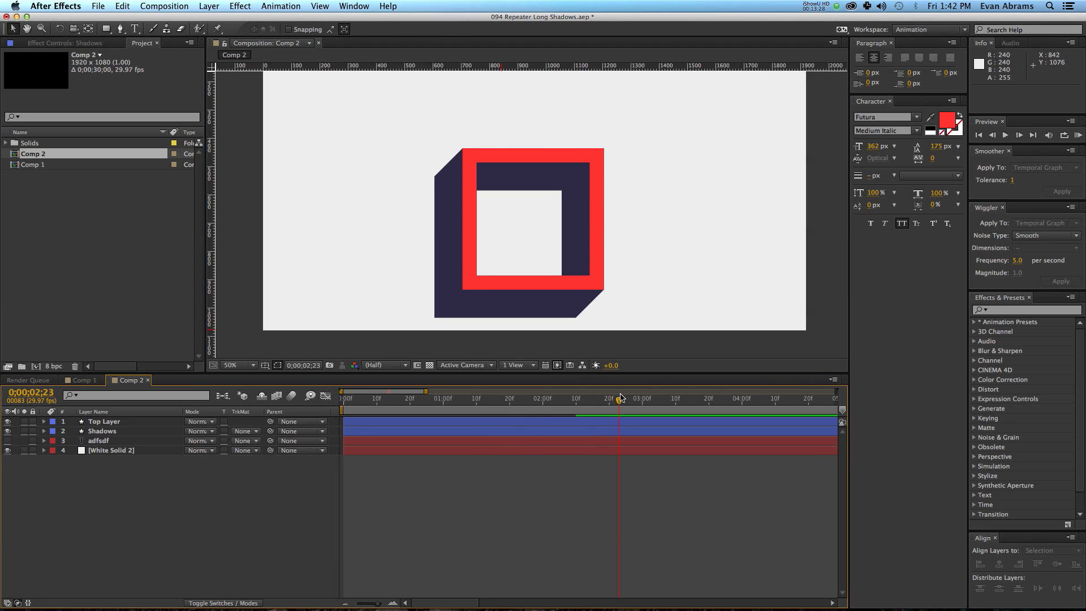
key(comma)
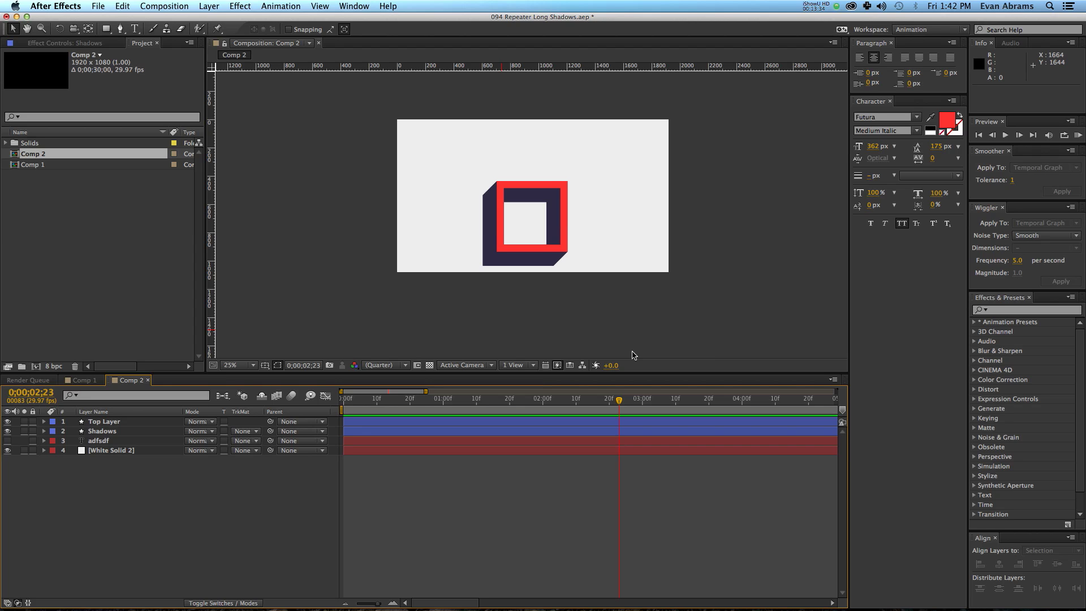
click(82, 380)
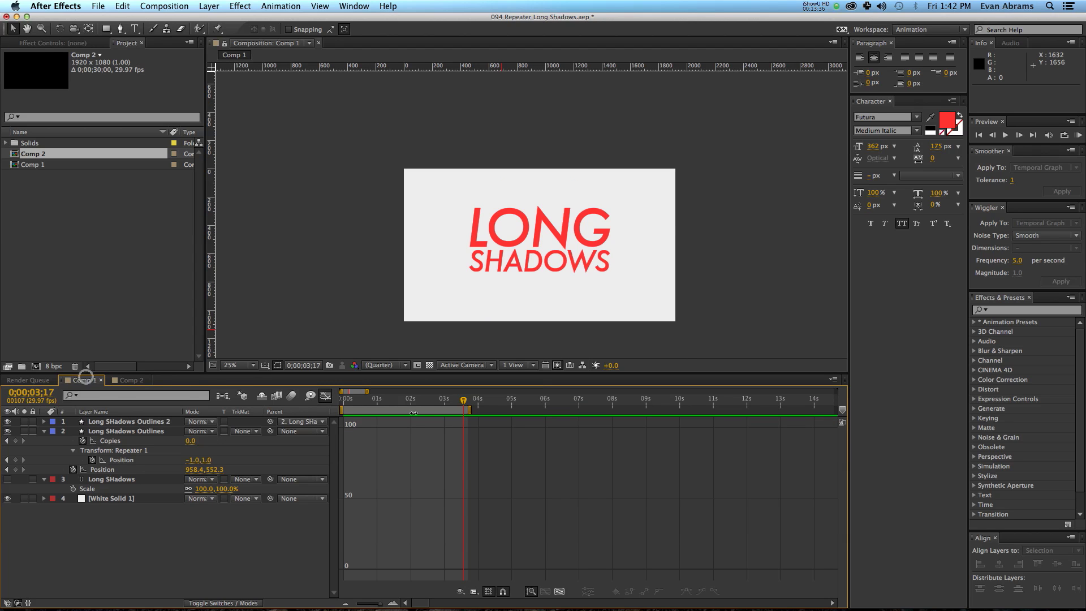
- Scrub to 0;00;02;10 and zoom the viewer to 50% on the LONG SHADOWS text
drag(406, 404, 422, 403)
key(period)
key(period)
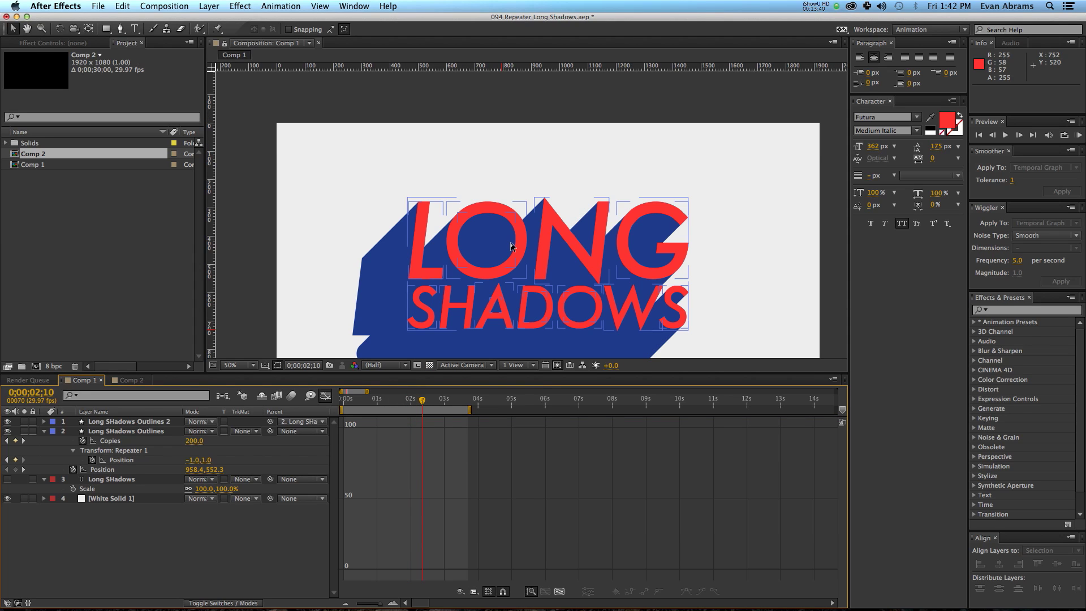